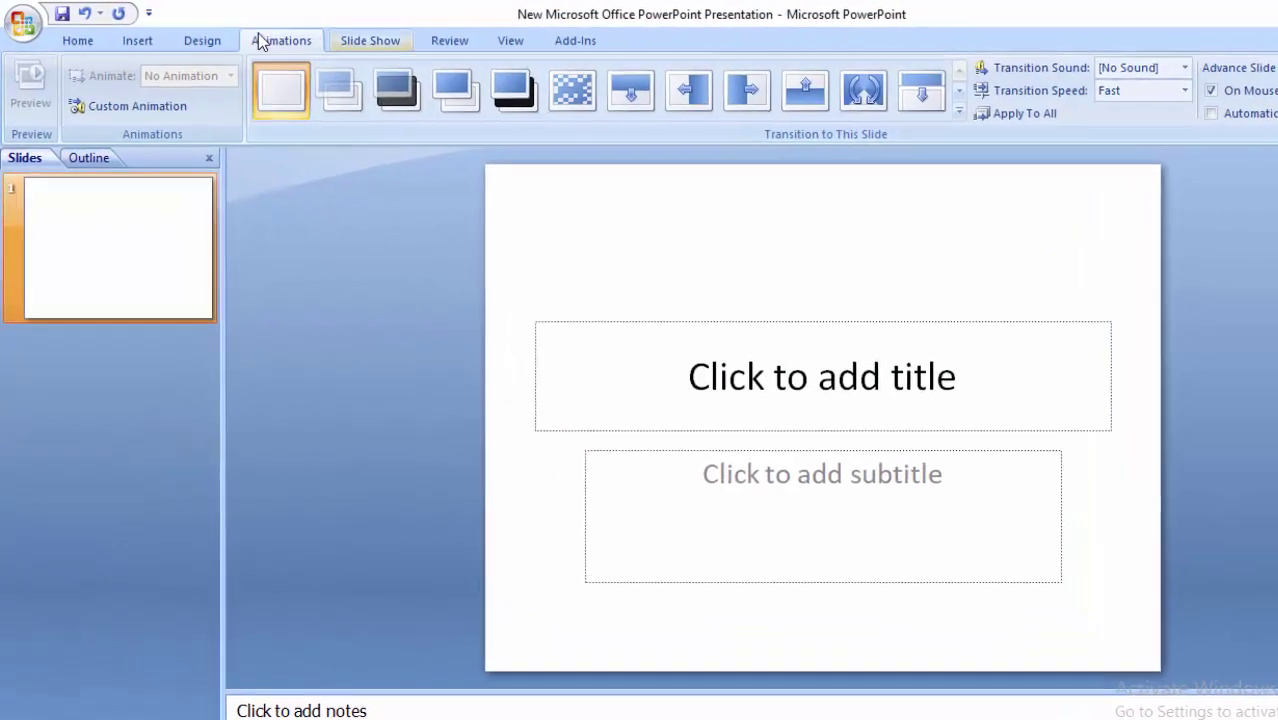
- Set the slide size to On-screen Show (16:9) in the page setup
{"action": "left_click", "coordinate": [182, 36]}
{"action": "left_click", "coordinate": [148, 46]}
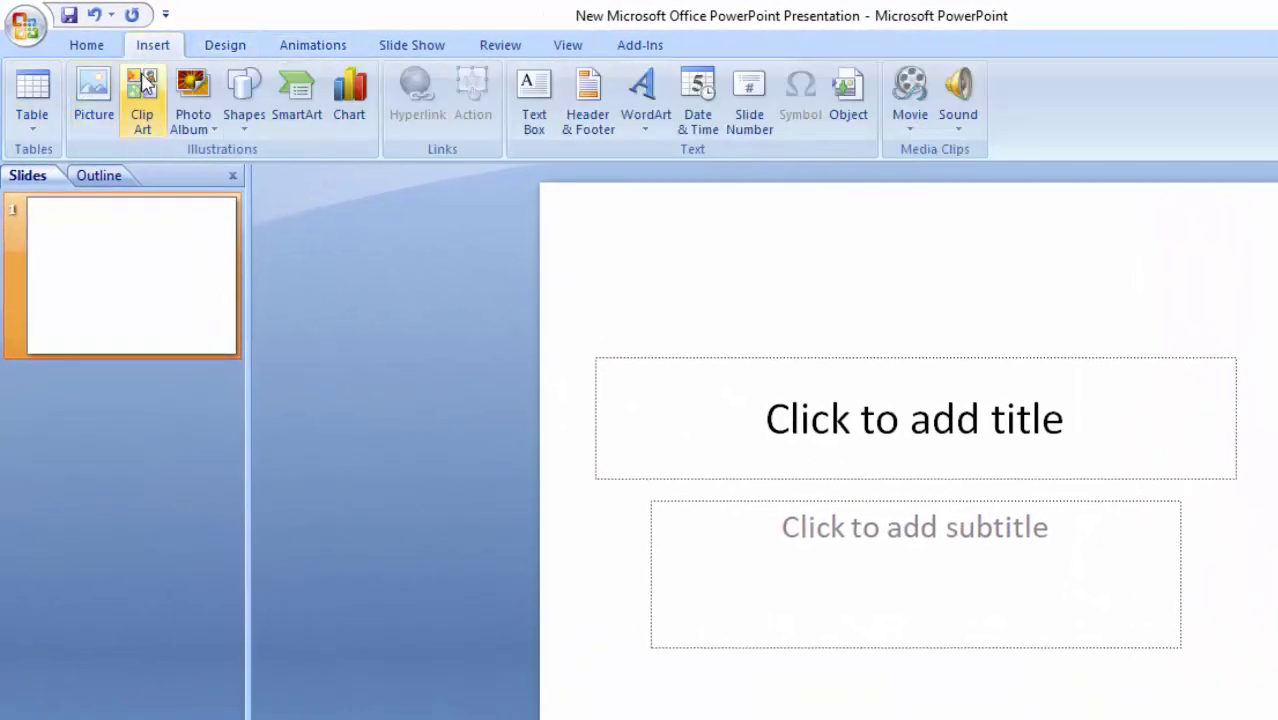
{"action": "left_click", "coordinate": [216, 46]}
{"action": "left_click", "coordinate": [34, 102]}
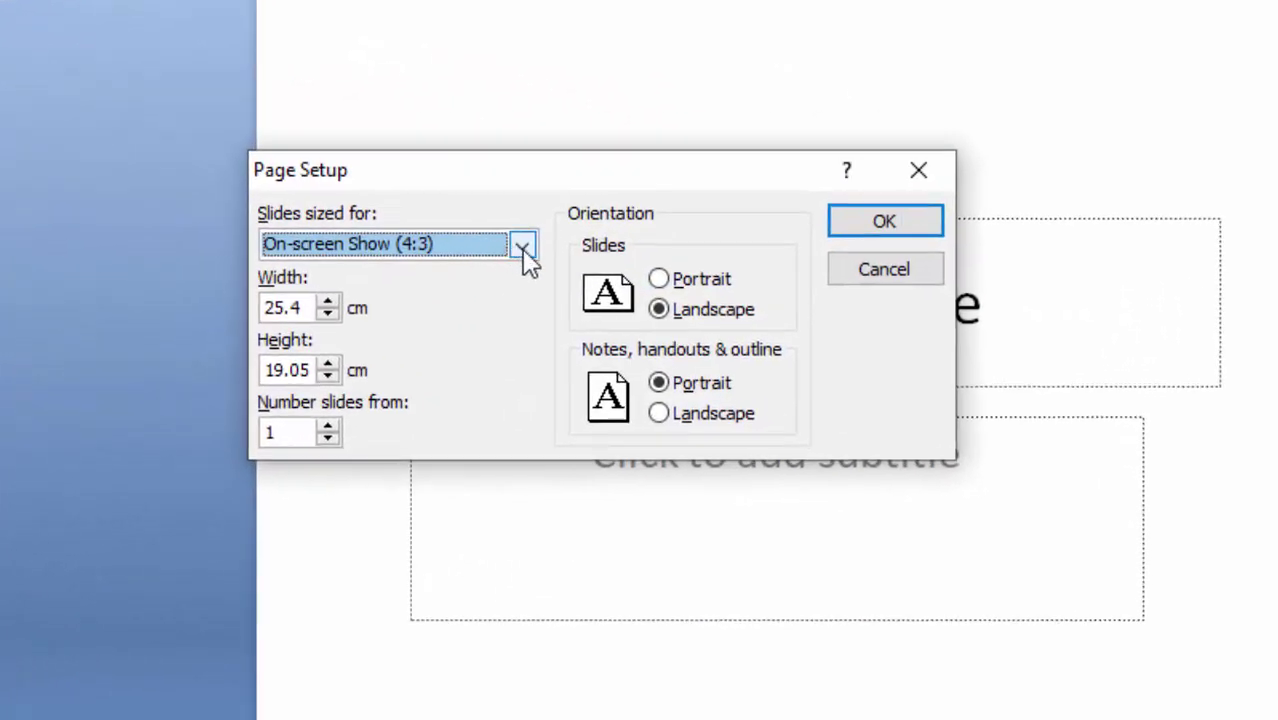
{"action": "left_click", "coordinate": [523, 246]}
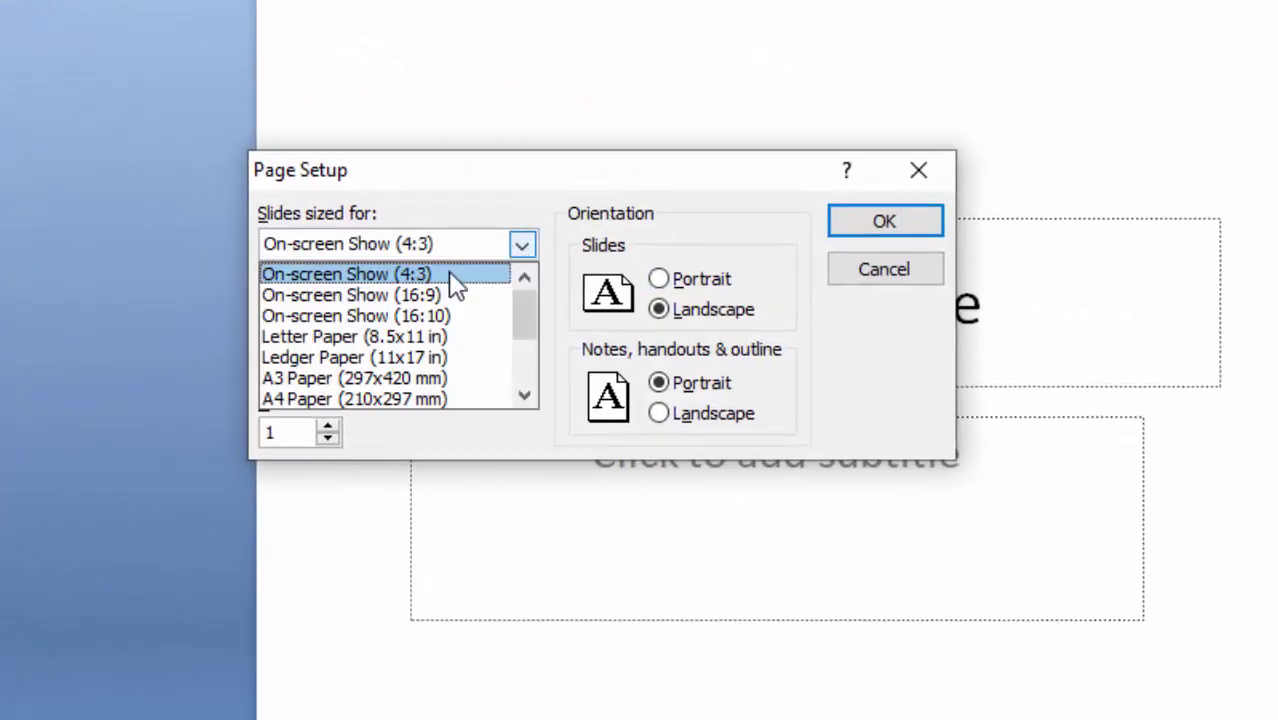
{"action": "left_click", "coordinate": [432, 290]}
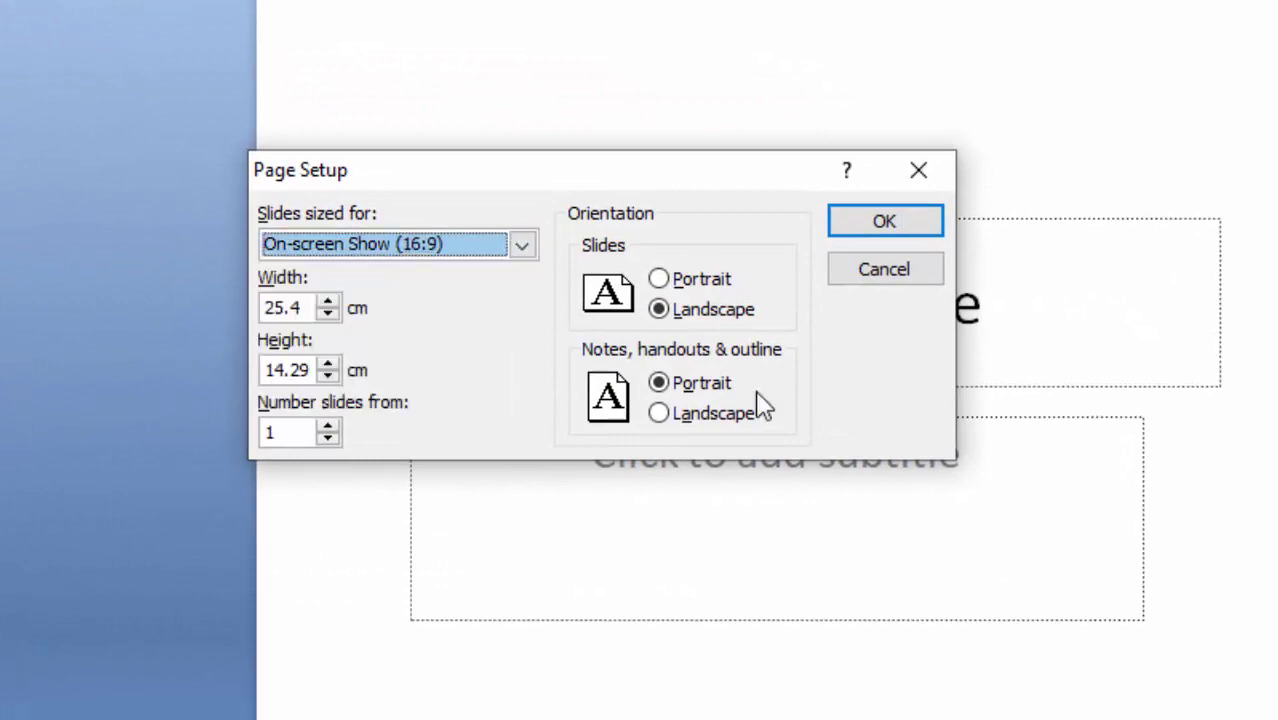
{"action": "left_click", "coordinate": [868, 226]}
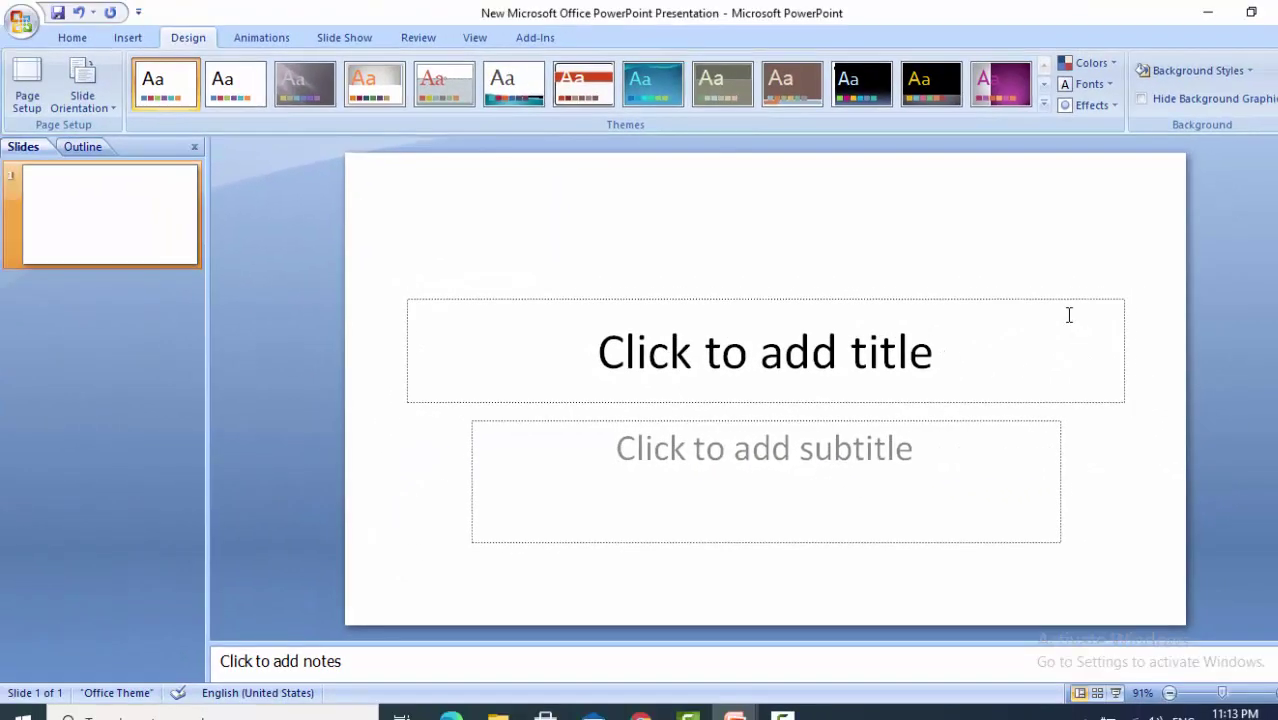
- Apply the Blank layout to the first slide
{"action": "left_click", "coordinate": [127, 40]}
{"action": "left_click", "coordinate": [72, 38]}
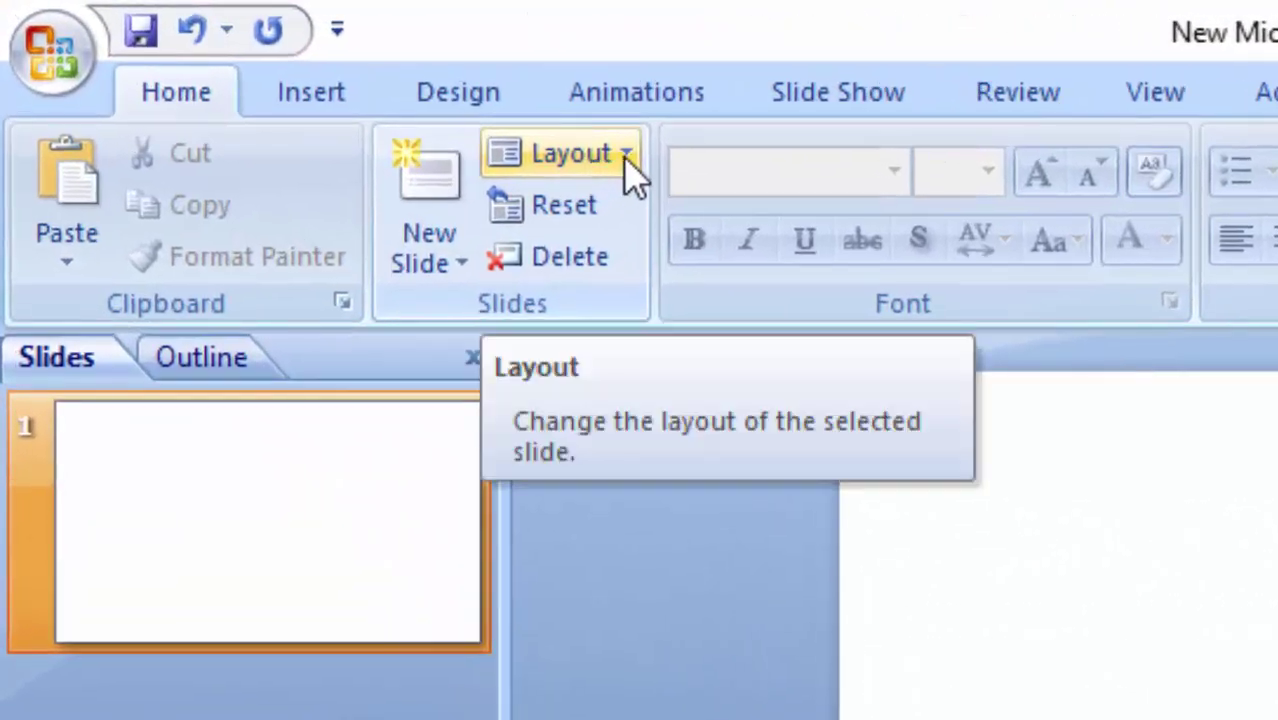
{"action": "left_click", "coordinate": [455, 115]}
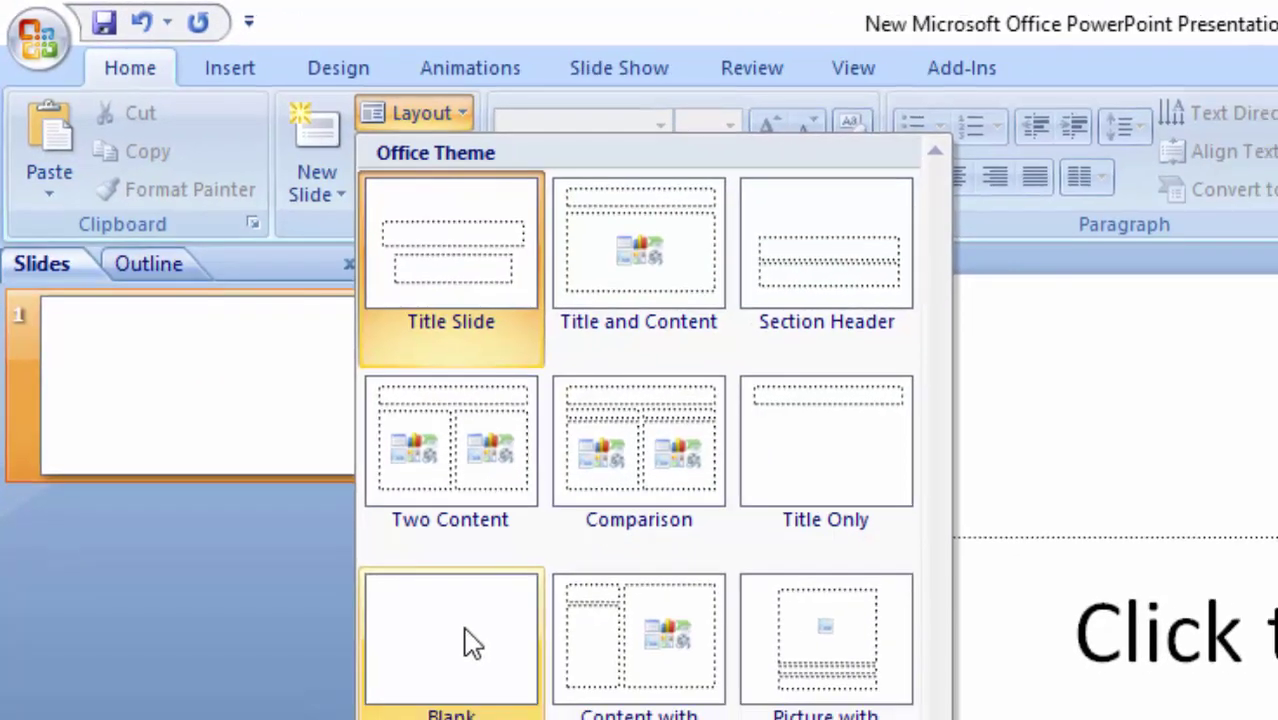
{"action": "left_click", "coordinate": [522, 702]}
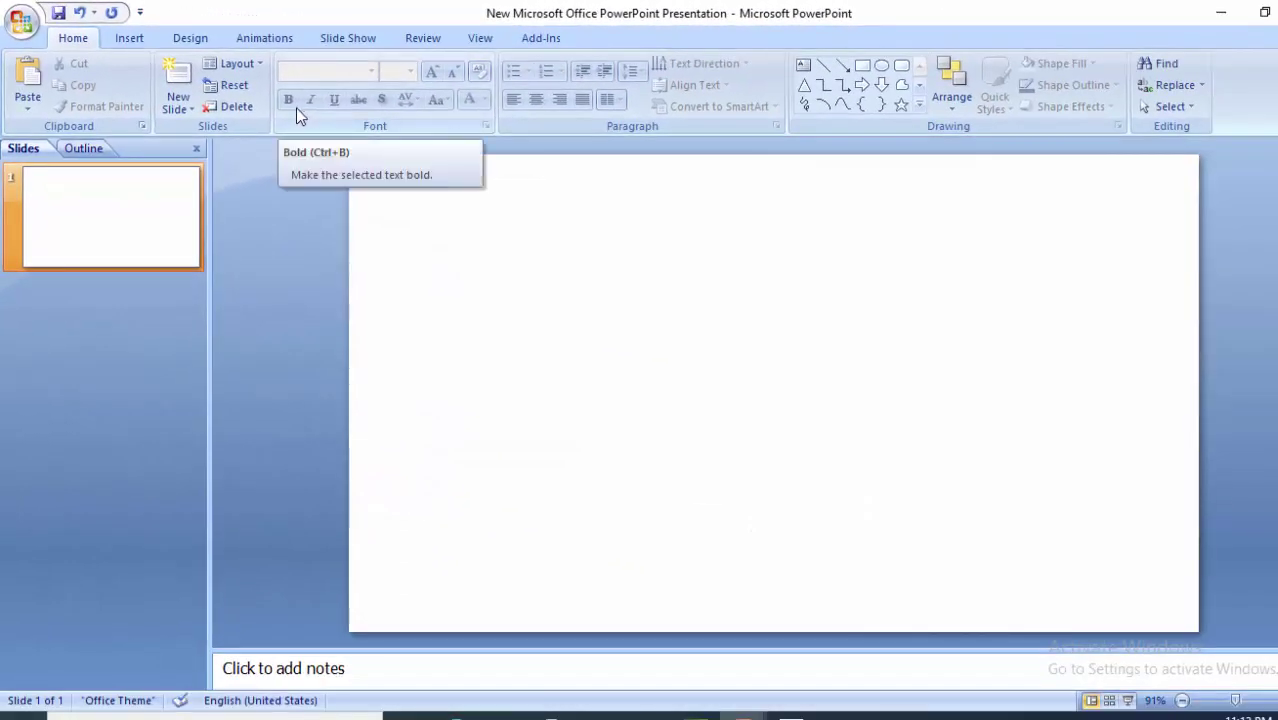
{"action": "left_click", "coordinate": [258, 66]}
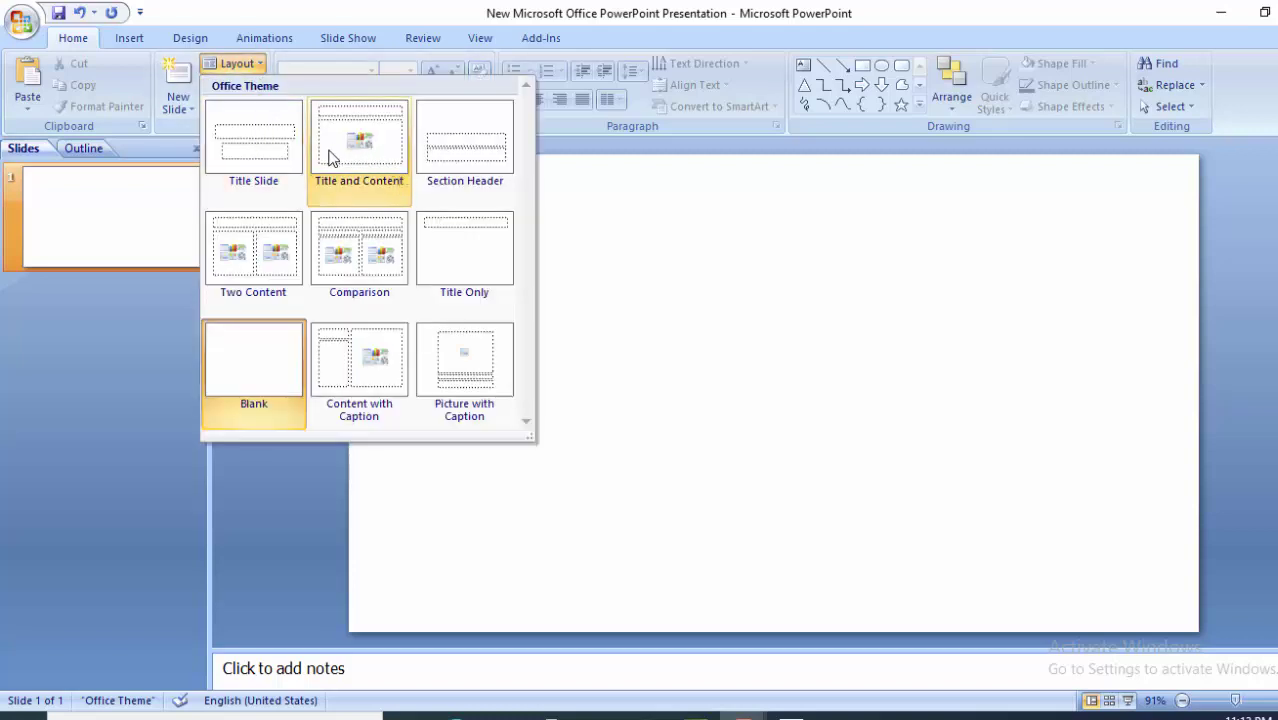
{"action": "left_click", "coordinate": [254, 362]}
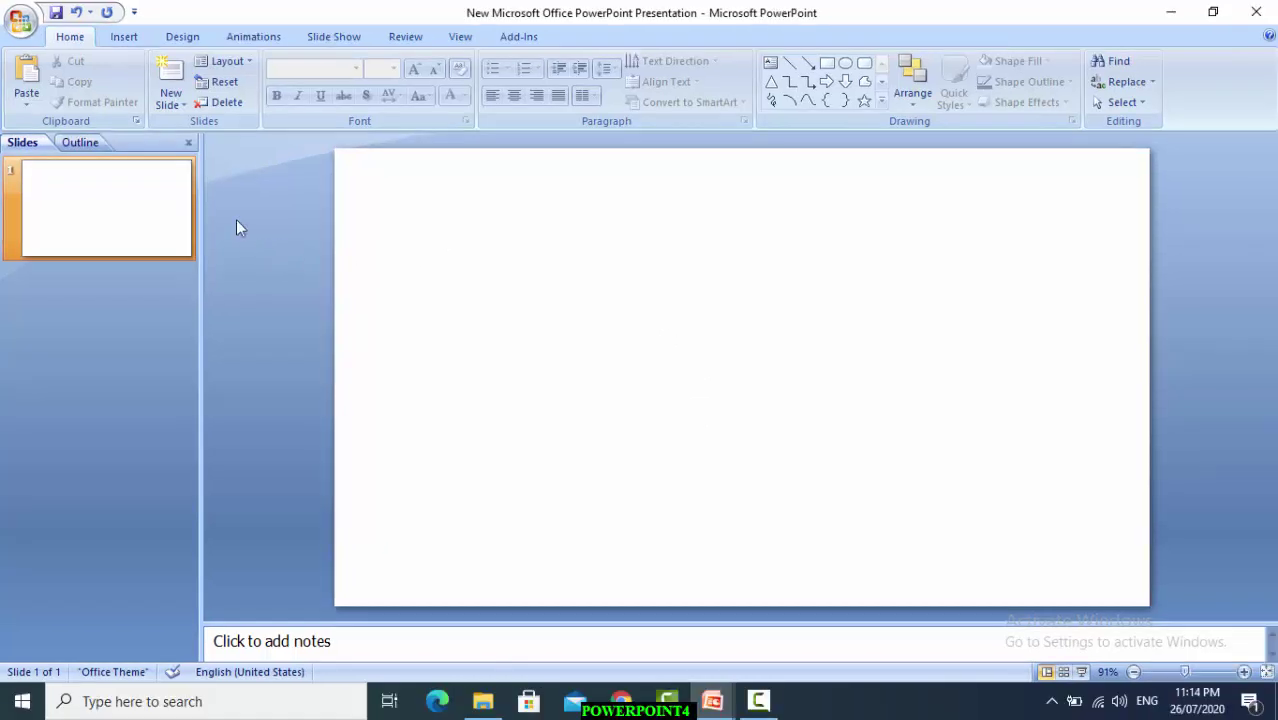
- Start creating a new photo album
{"action": "left_click", "coordinate": [128, 38]}
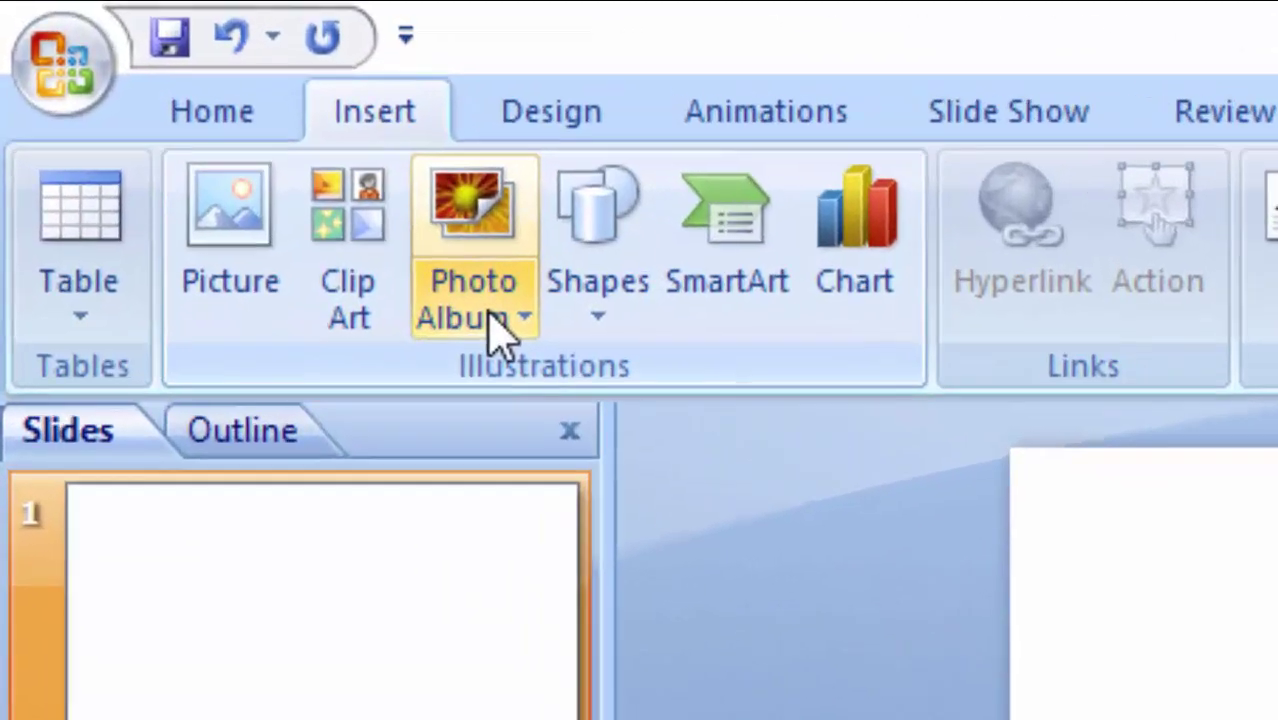
{"action": "left_click", "coordinate": [492, 322]}
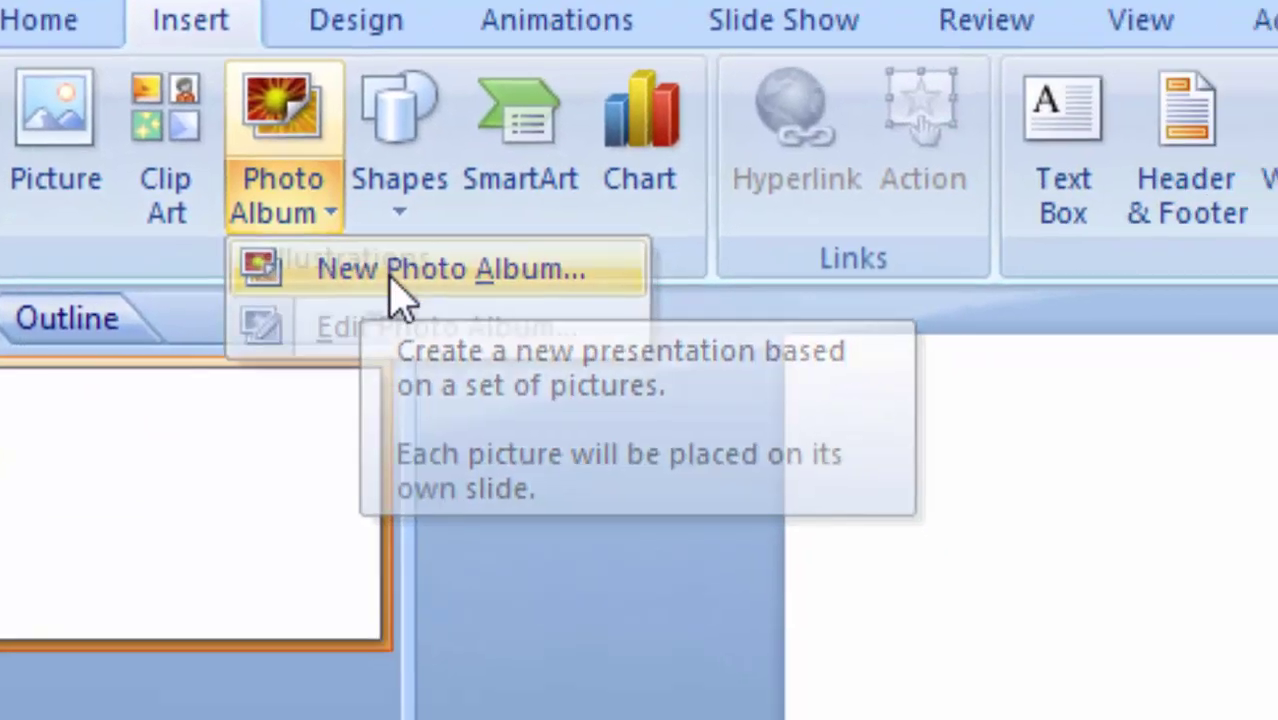
{"action": "left_click", "coordinate": [392, 280]}
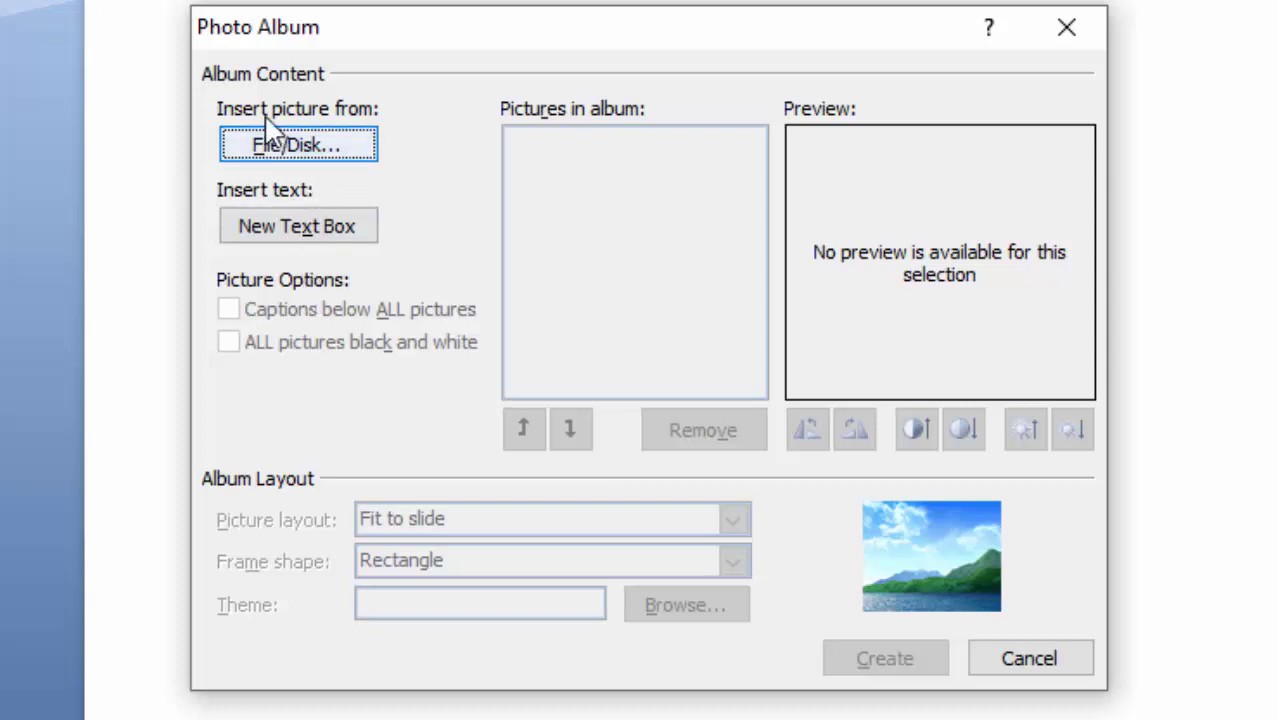
- Add all the pictures from the "Photo album" folder in New folder (4) to the album
{"action": "left_click", "coordinate": [310, 150]}
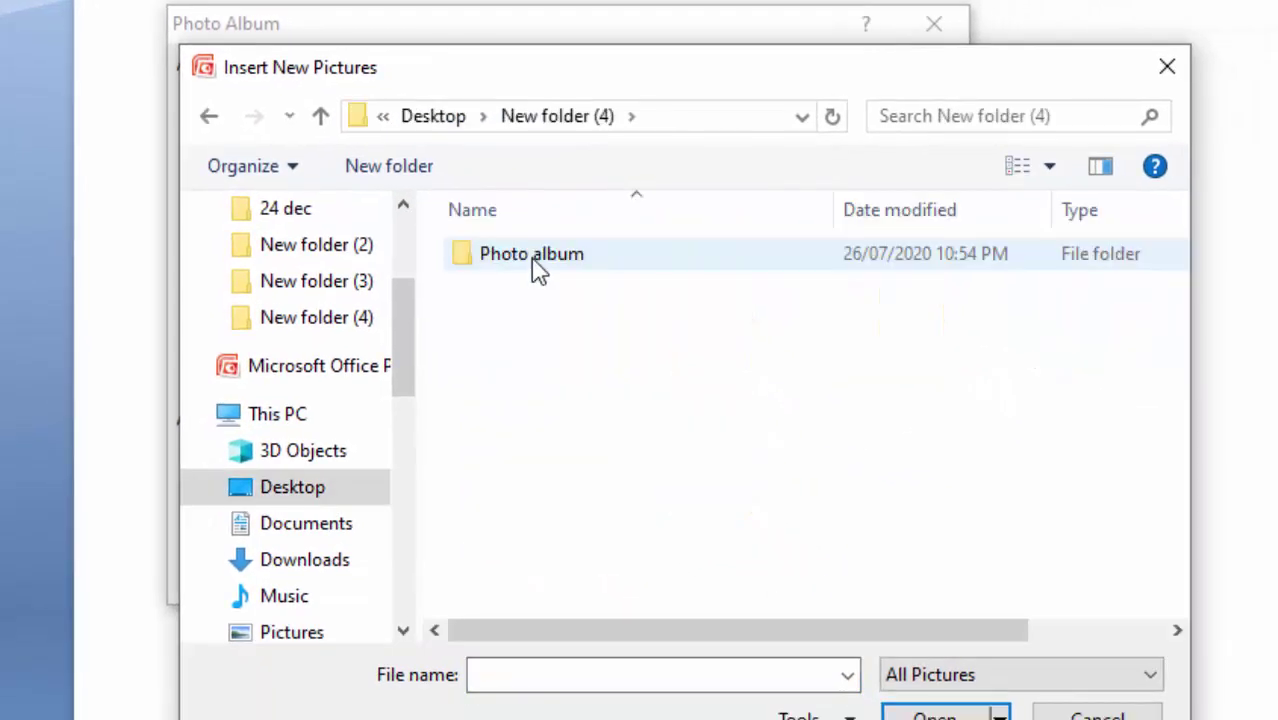
{"action": "double_click", "coordinate": [535, 262]}
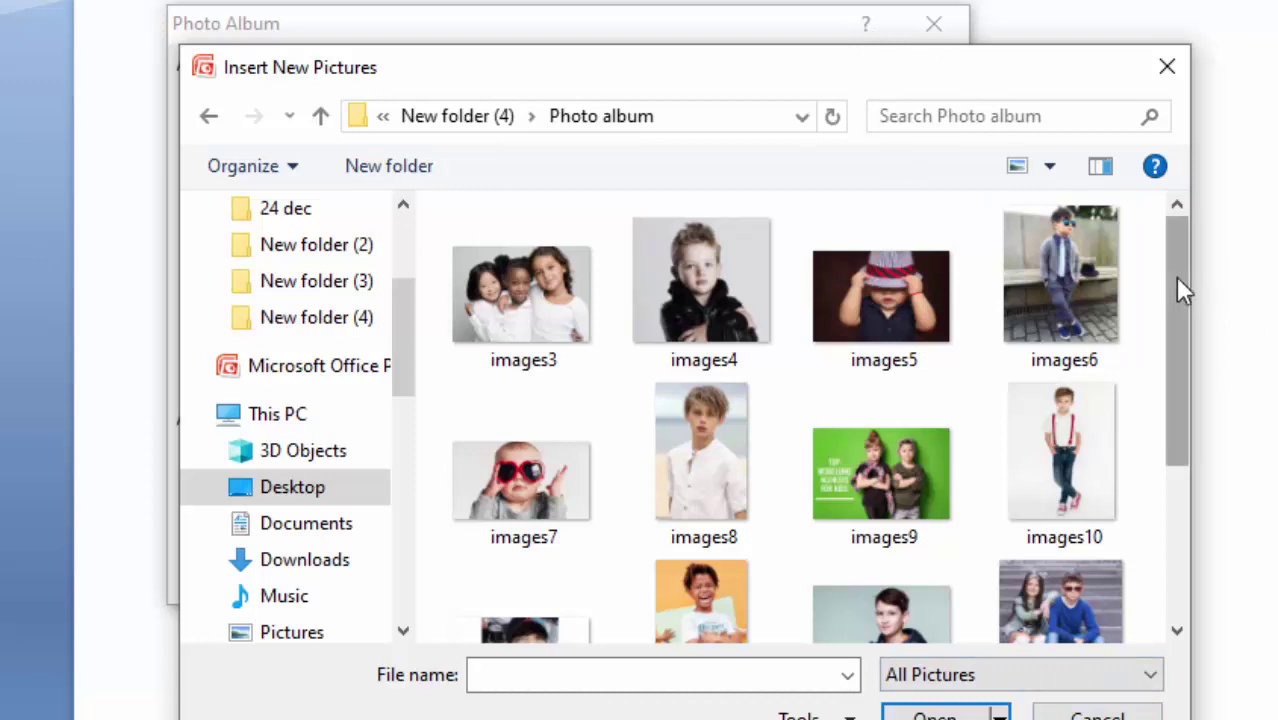
{"action": "left_click", "coordinate": [1140, 360]}
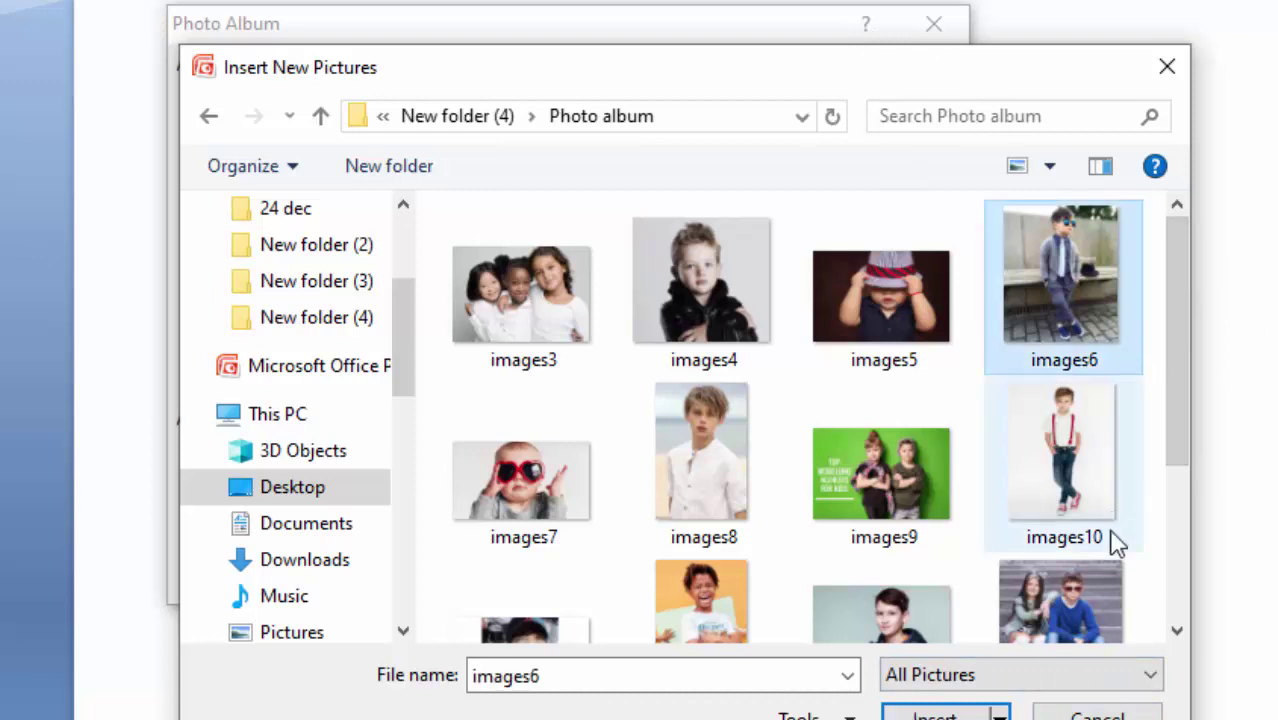
{"action": "left_click", "coordinate": [1137, 535]}
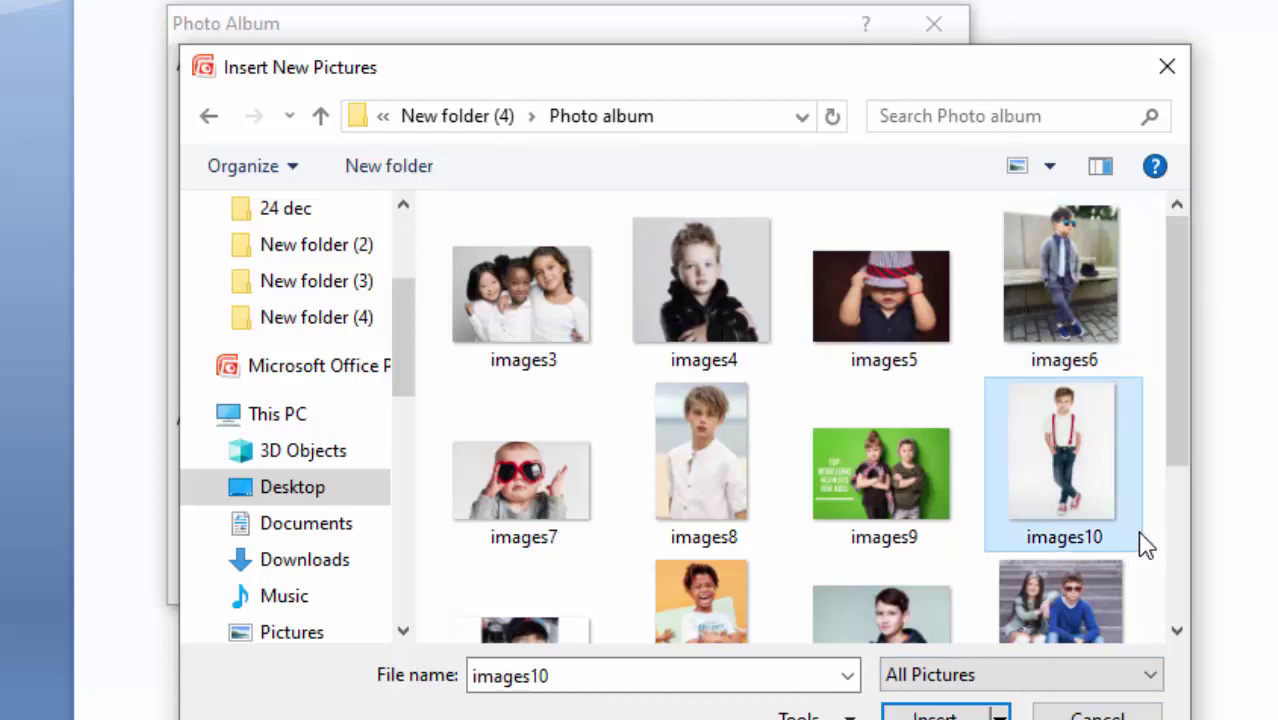
{"action": "key", "text": "ctrl+a"}
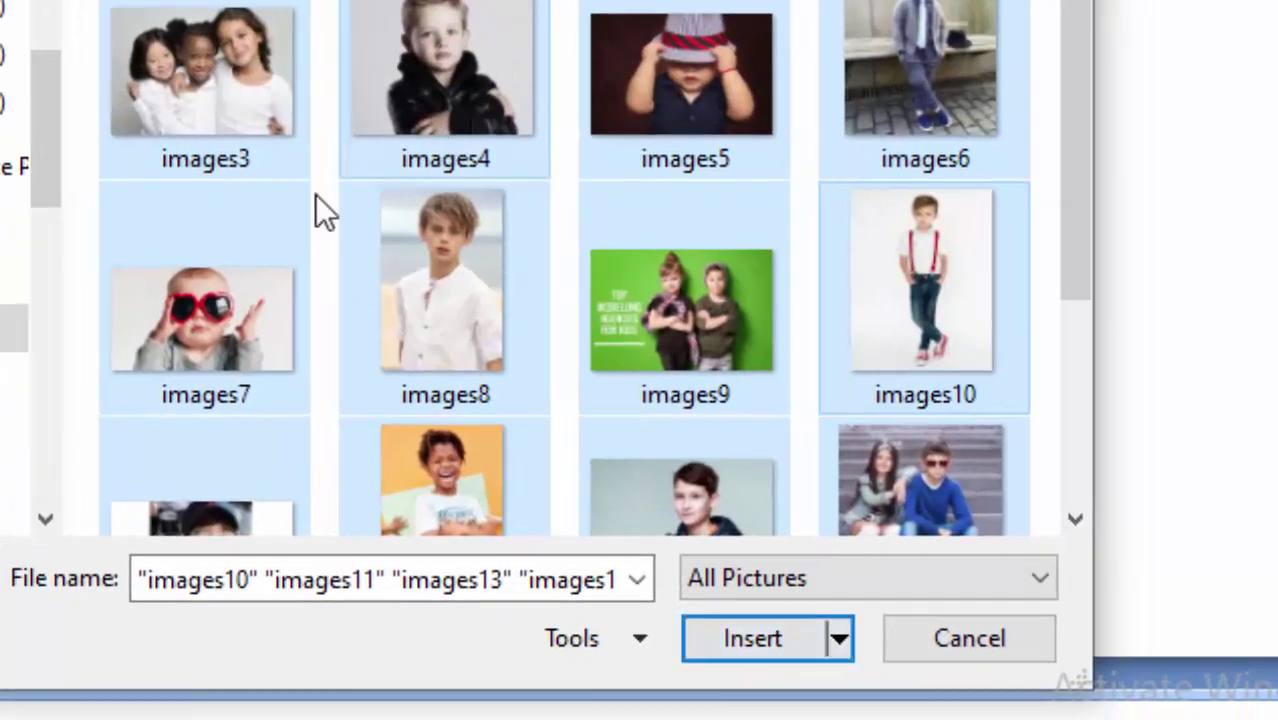
{"action": "left_click", "coordinate": [734, 640]}
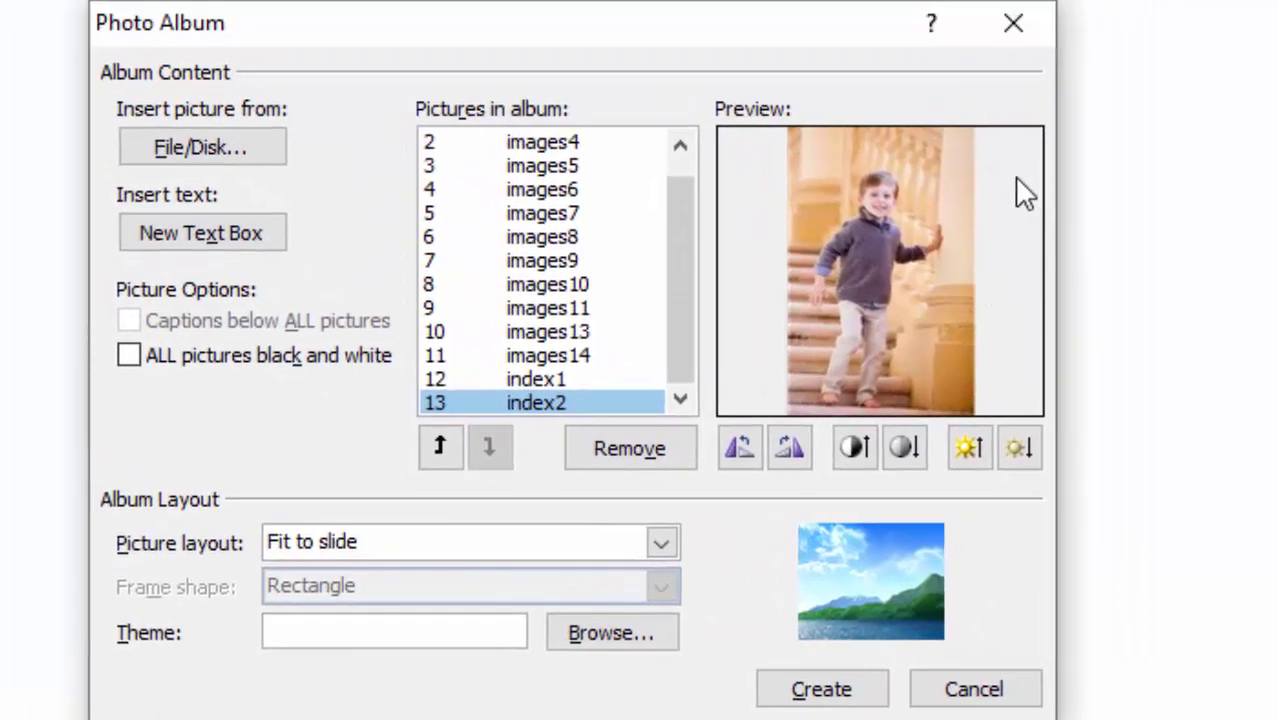
- Preview the first few album pictures and move images6 up to first place in the picture order
{"action": "left_click_drag", "start_coordinate": [688, 348], "coordinate": [679, 245]}
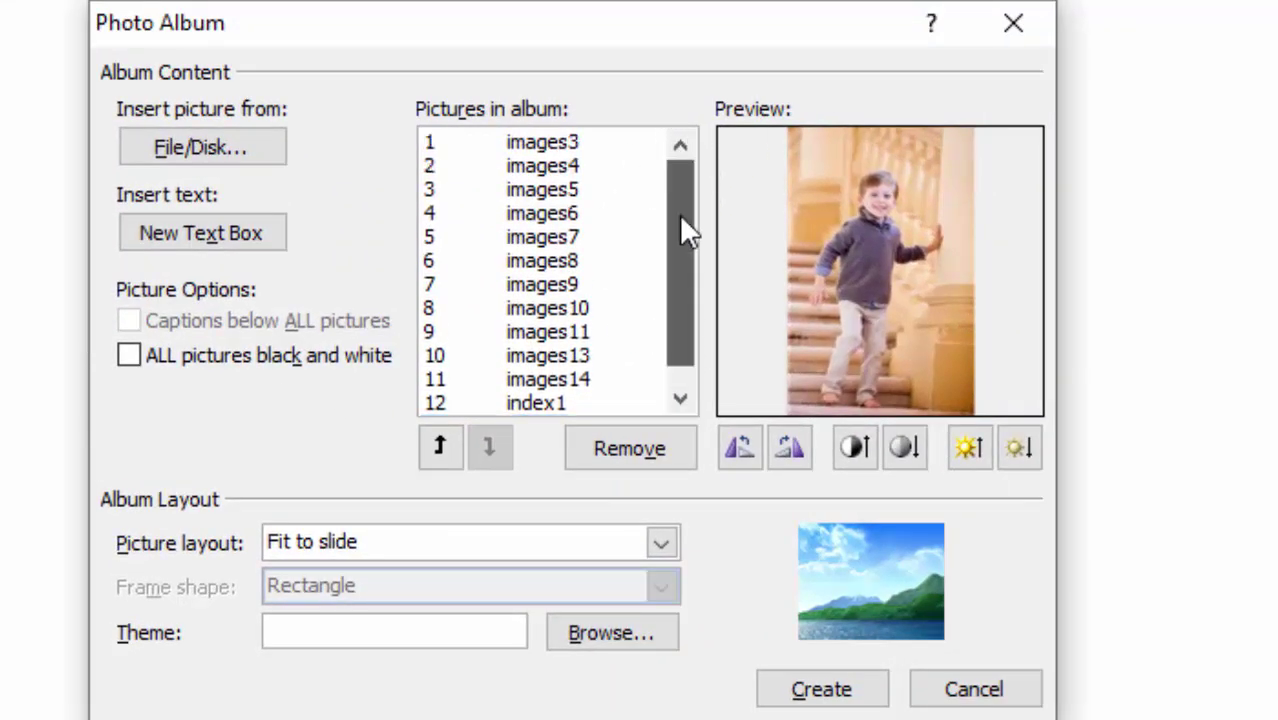
{"action": "left_click", "coordinate": [558, 138]}
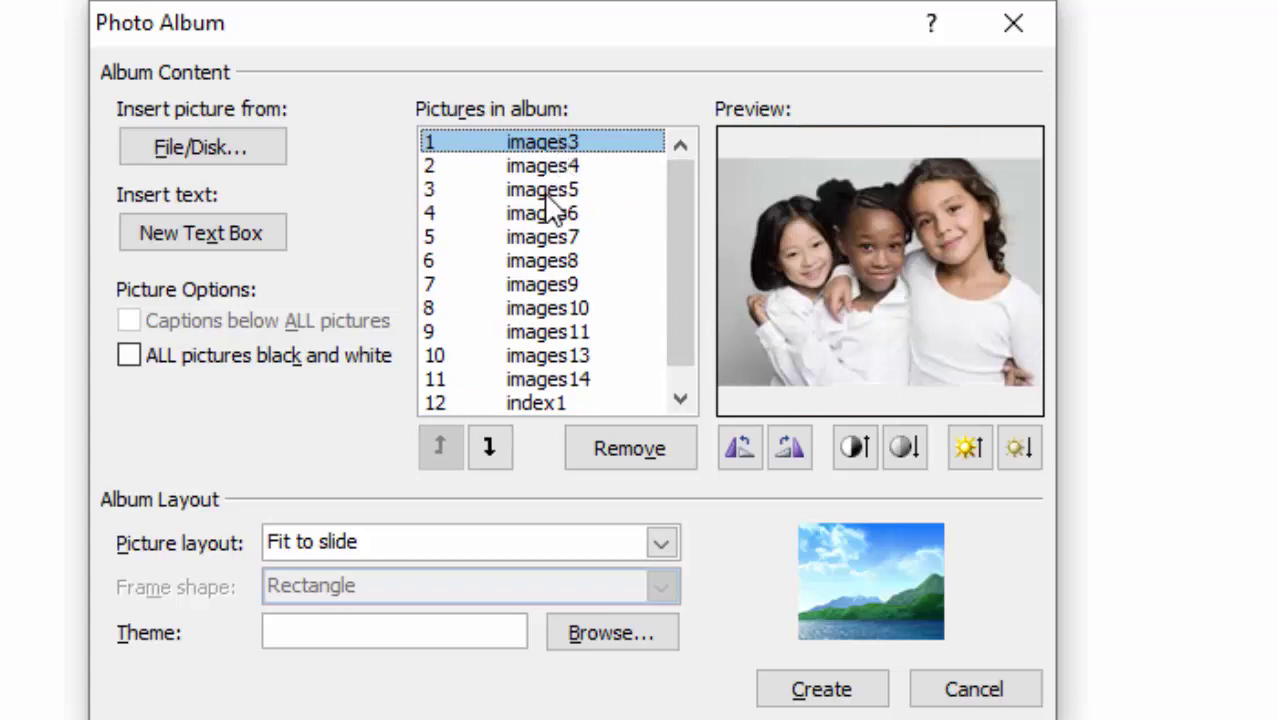
{"action": "left_click", "coordinate": [554, 168]}
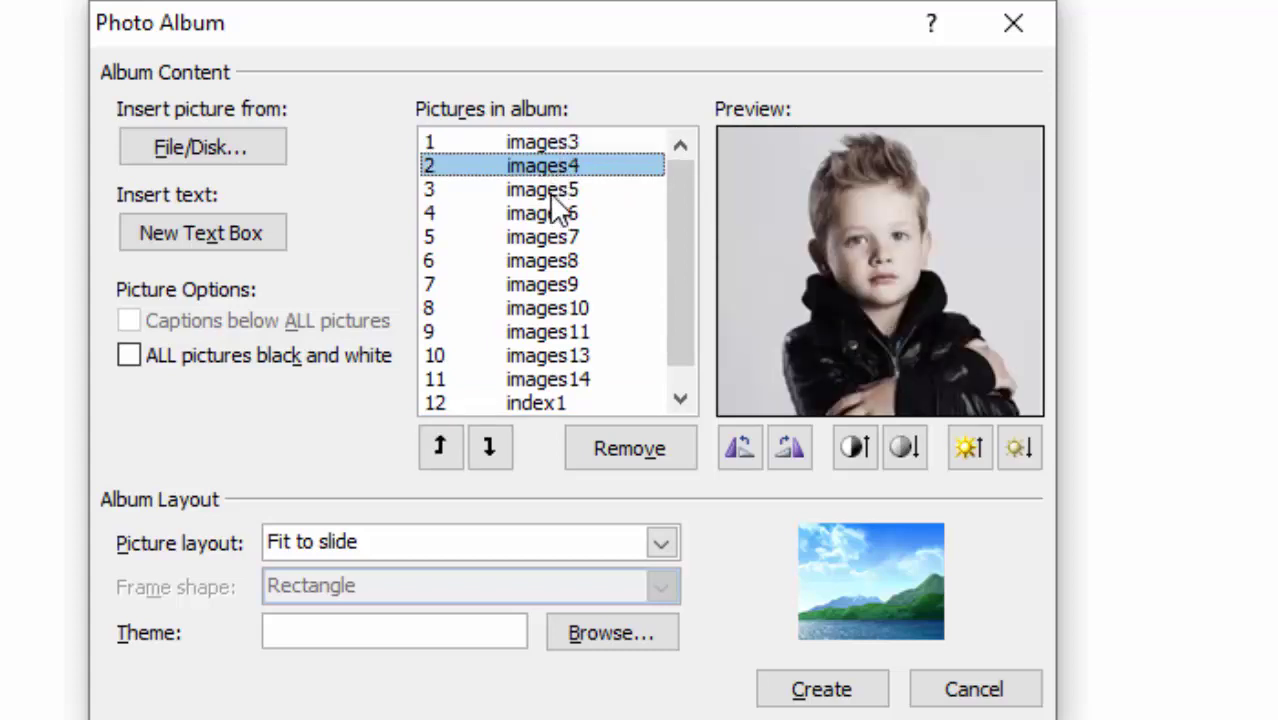
{"action": "left_click", "coordinate": [554, 194]}
{"action": "left_click", "coordinate": [552, 215]}
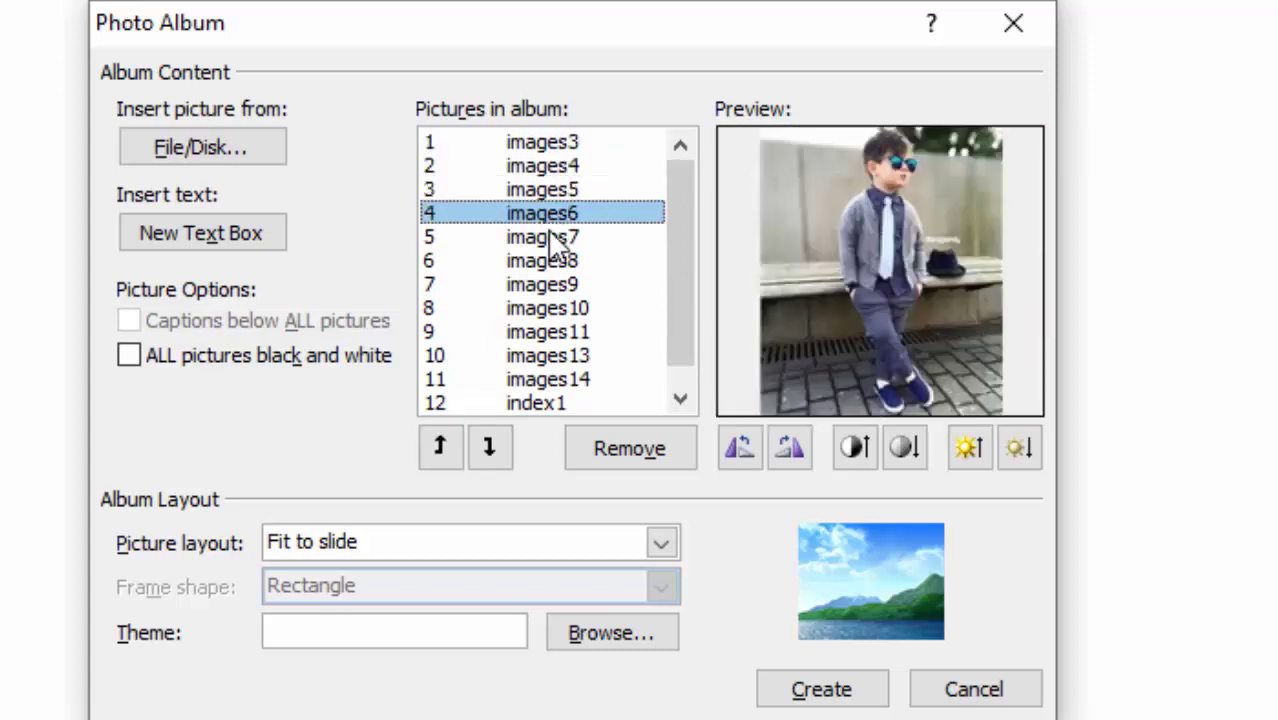
{"action": "left_click", "coordinate": [442, 447]}
{"action": "left_click", "coordinate": [442, 447]}
{"action": "left_click", "coordinate": [442, 447]}
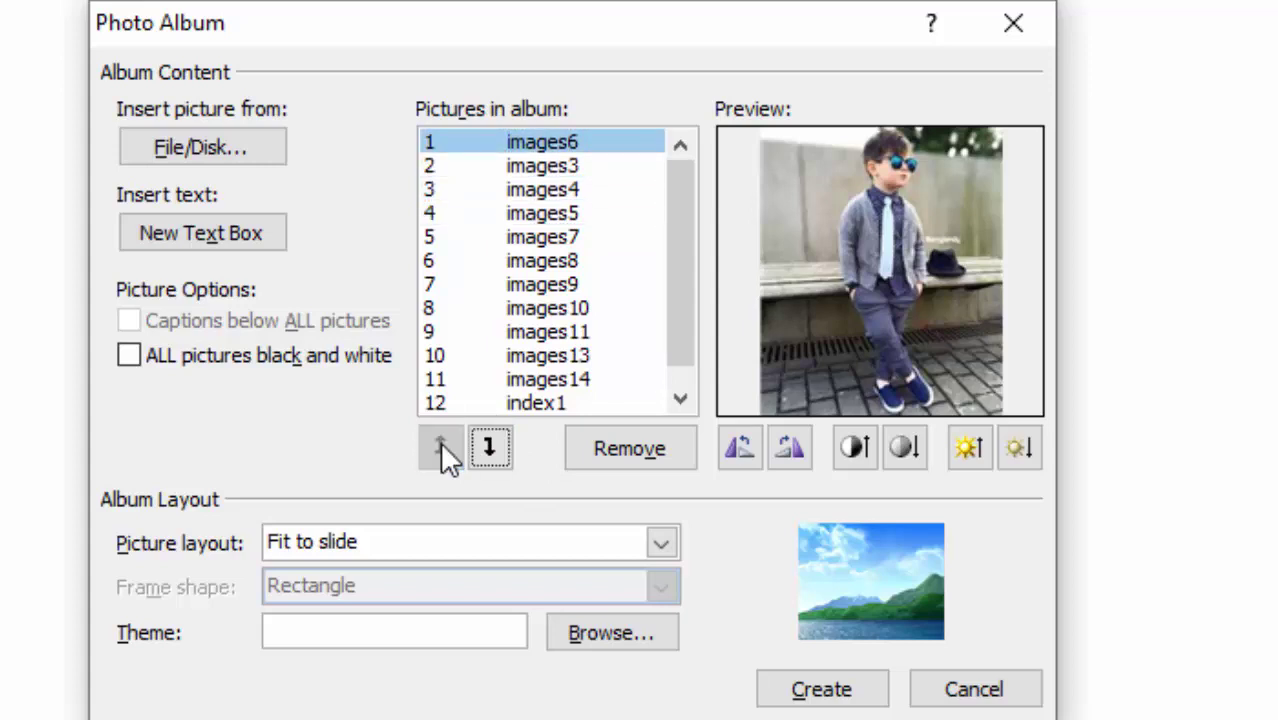
- Move images4 up to second place in the album's picture order
{"action": "left_click", "coordinate": [562, 166]}
{"action": "left_click", "coordinate": [543, 237]}
{"action": "left_click", "coordinate": [556, 193]}
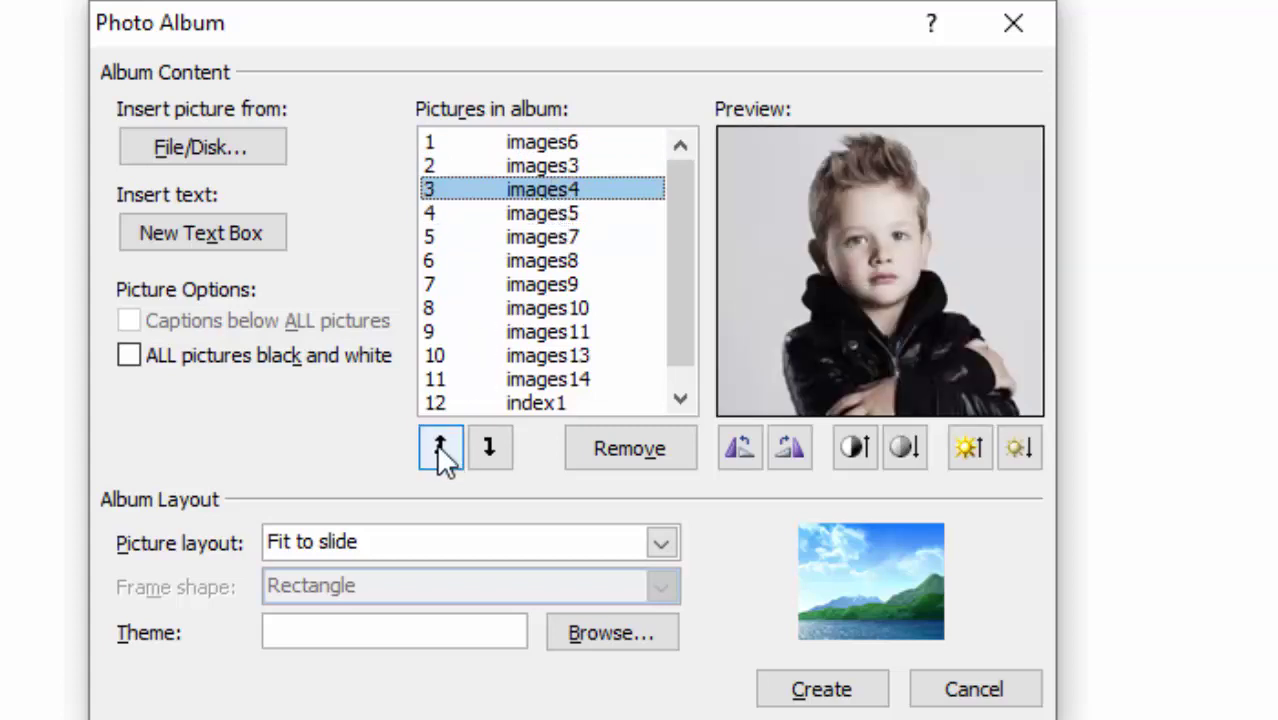
{"action": "left_click", "coordinate": [441, 448]}
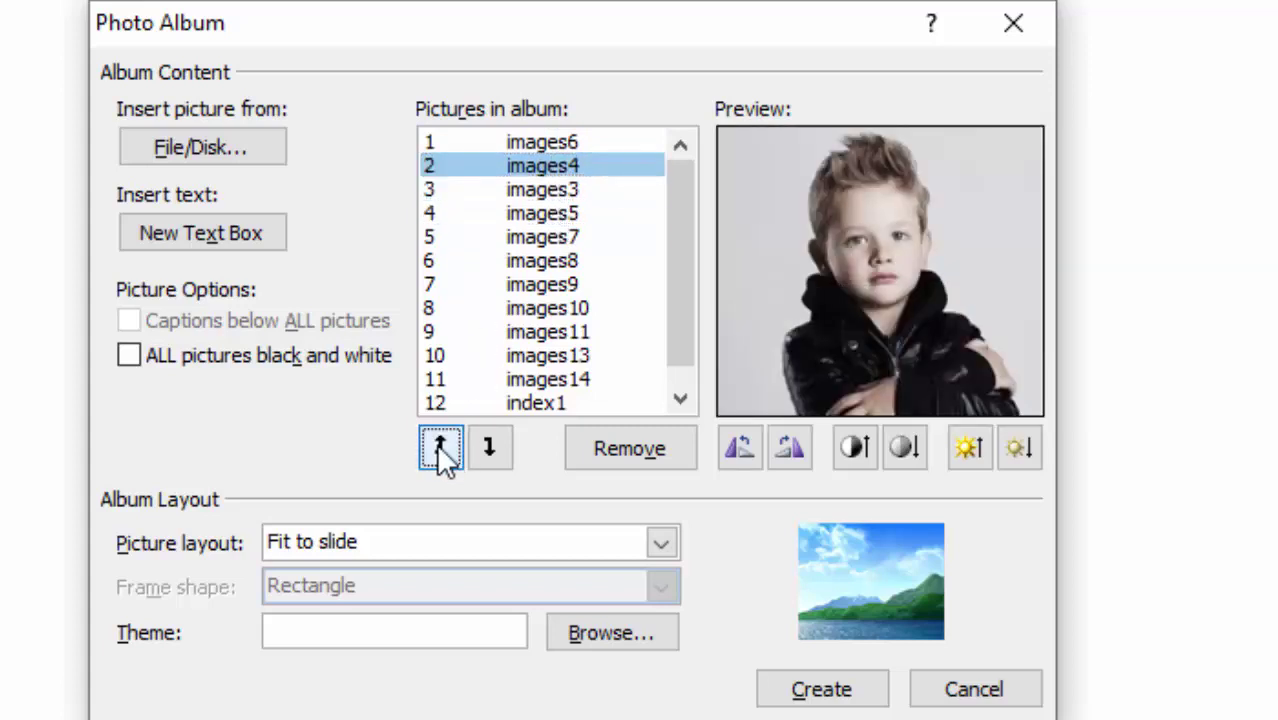
- Preview the album pictures in sequence and move images8 up to third place in the picture order
{"action": "left_click", "coordinate": [527, 142]}
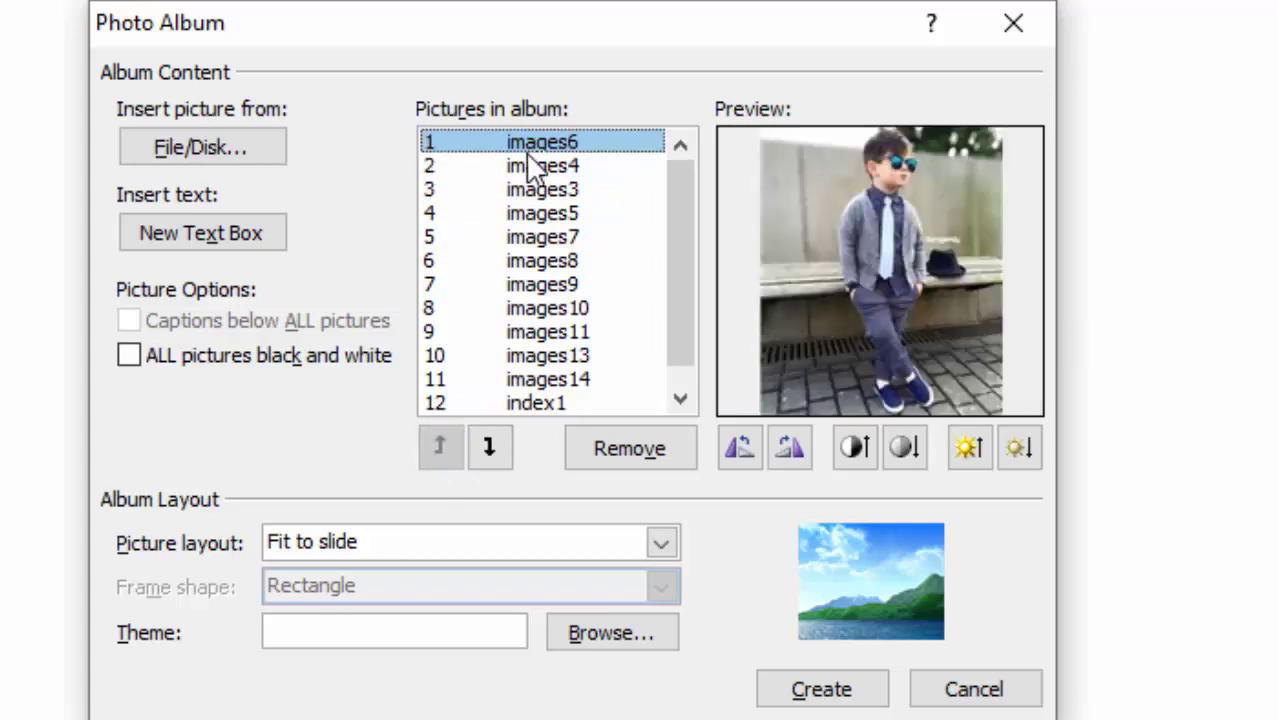
{"action": "left_click", "coordinate": [533, 167]}
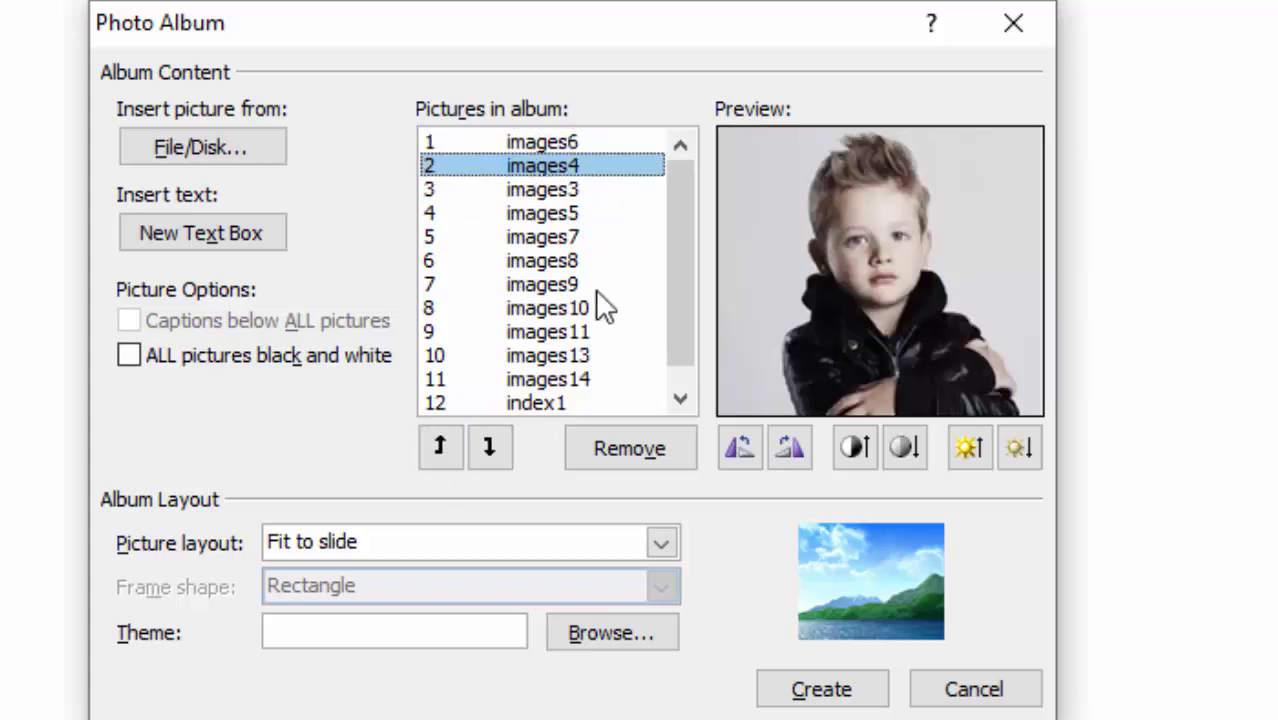
{"action": "left_click", "coordinate": [524, 190]}
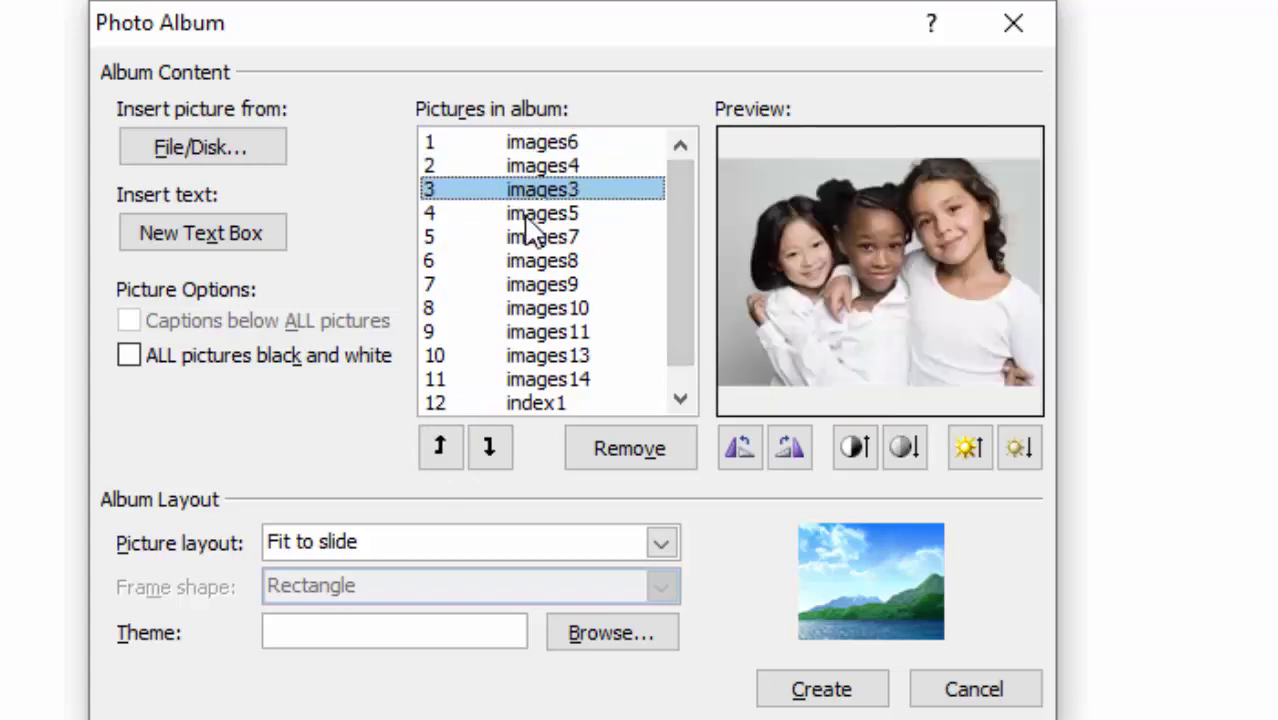
{"action": "left_click", "coordinate": [524, 214]}
{"action": "left_click", "coordinate": [524, 238]}
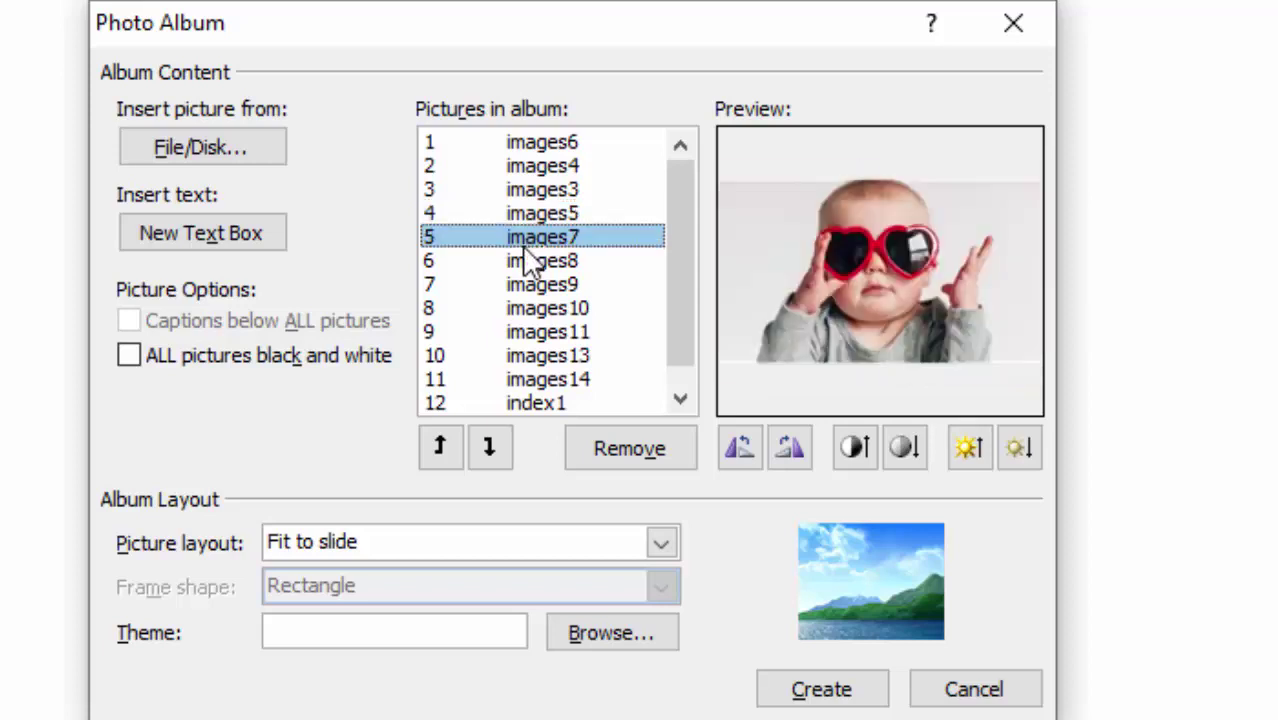
{"action": "left_click", "coordinate": [523, 262]}
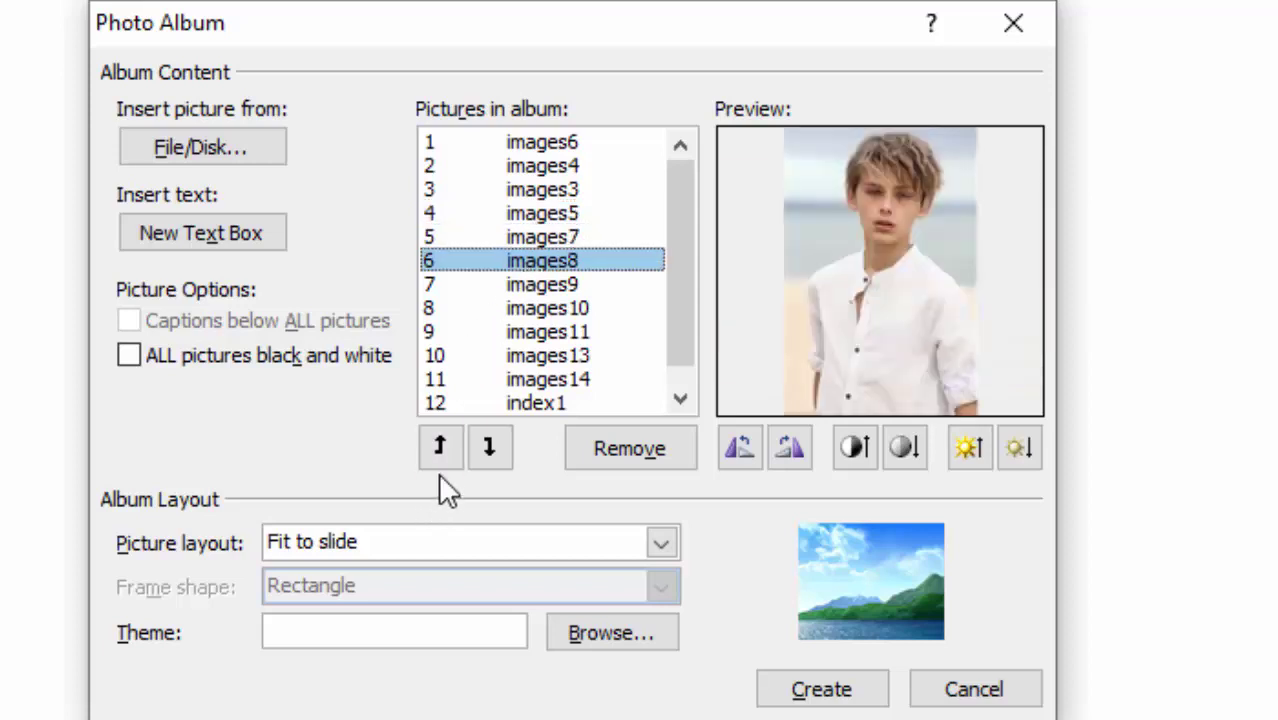
{"action": "left_click", "coordinate": [440, 443]}
{"action": "left_click", "coordinate": [440, 443]}
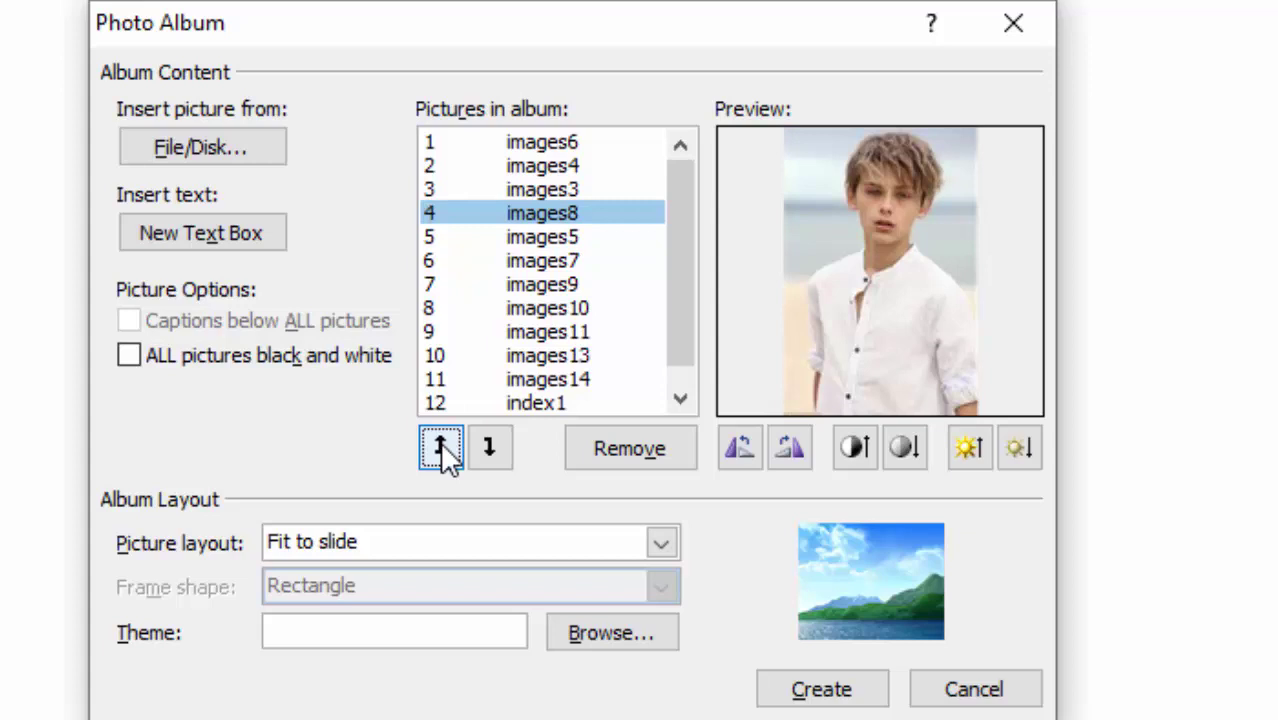
{"action": "left_click", "coordinate": [538, 189]}
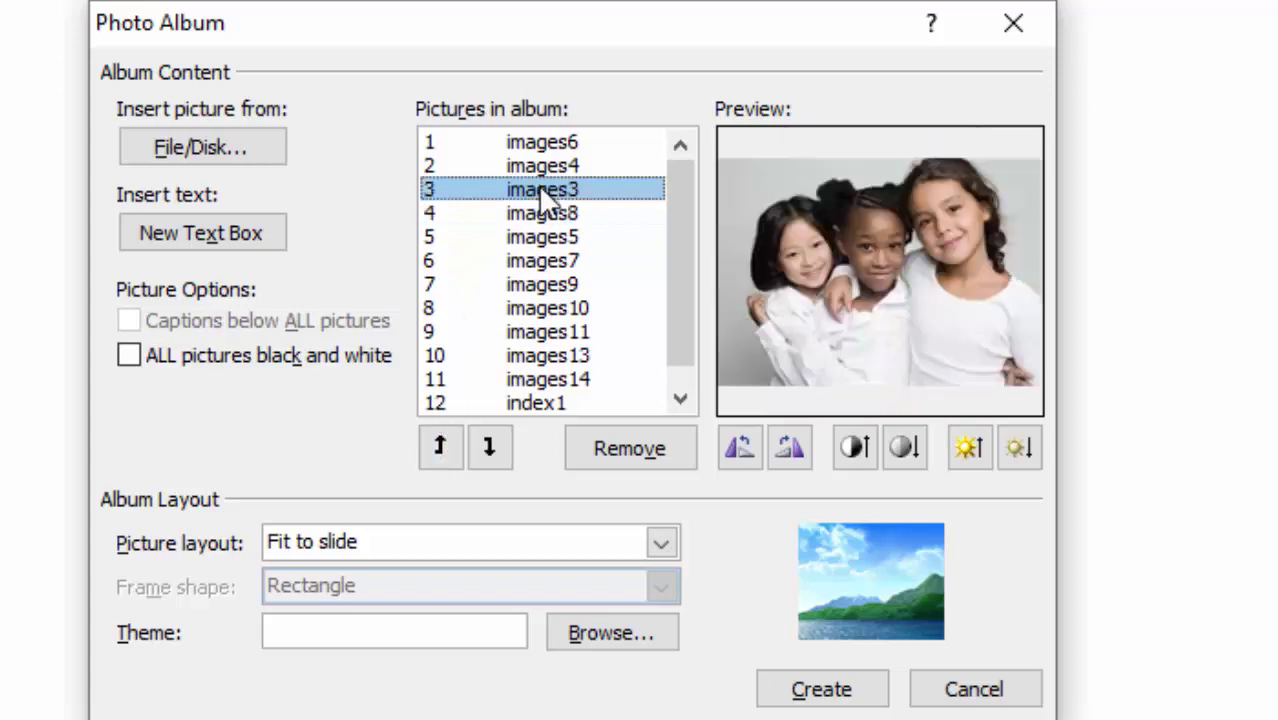
{"action": "left_click", "coordinate": [478, 212]}
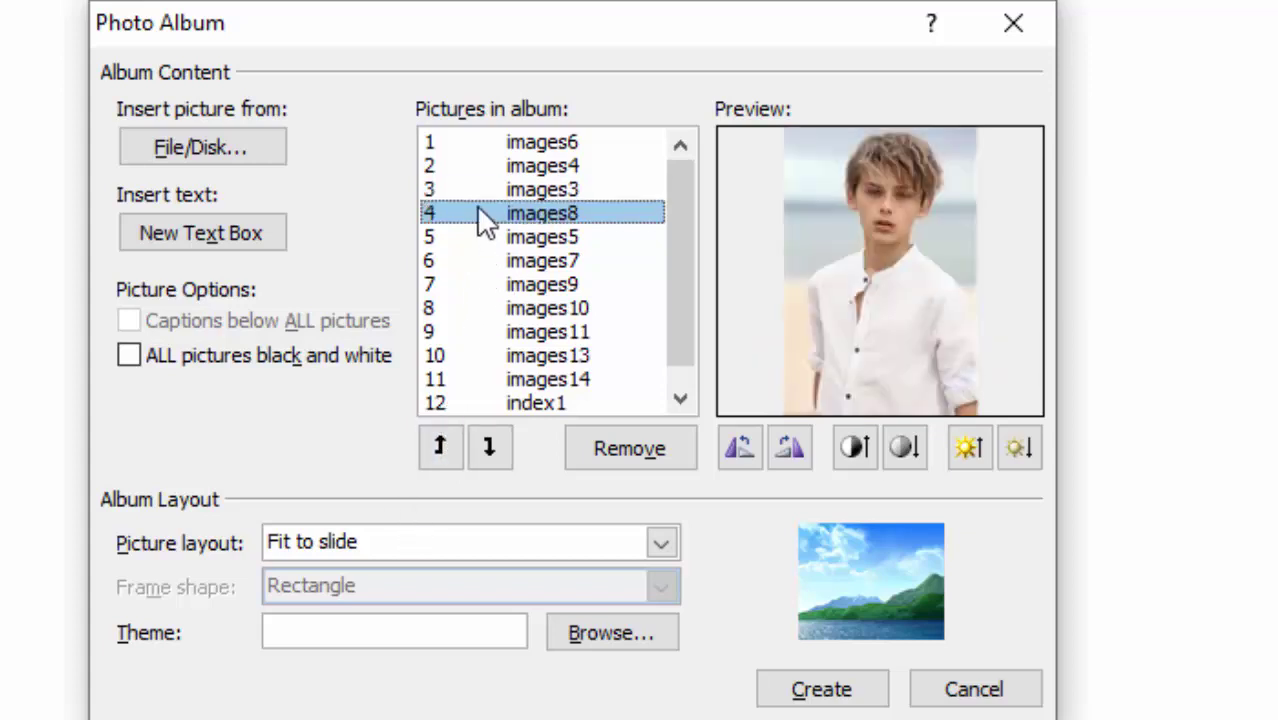
{"action": "left_click", "coordinate": [441, 449]}
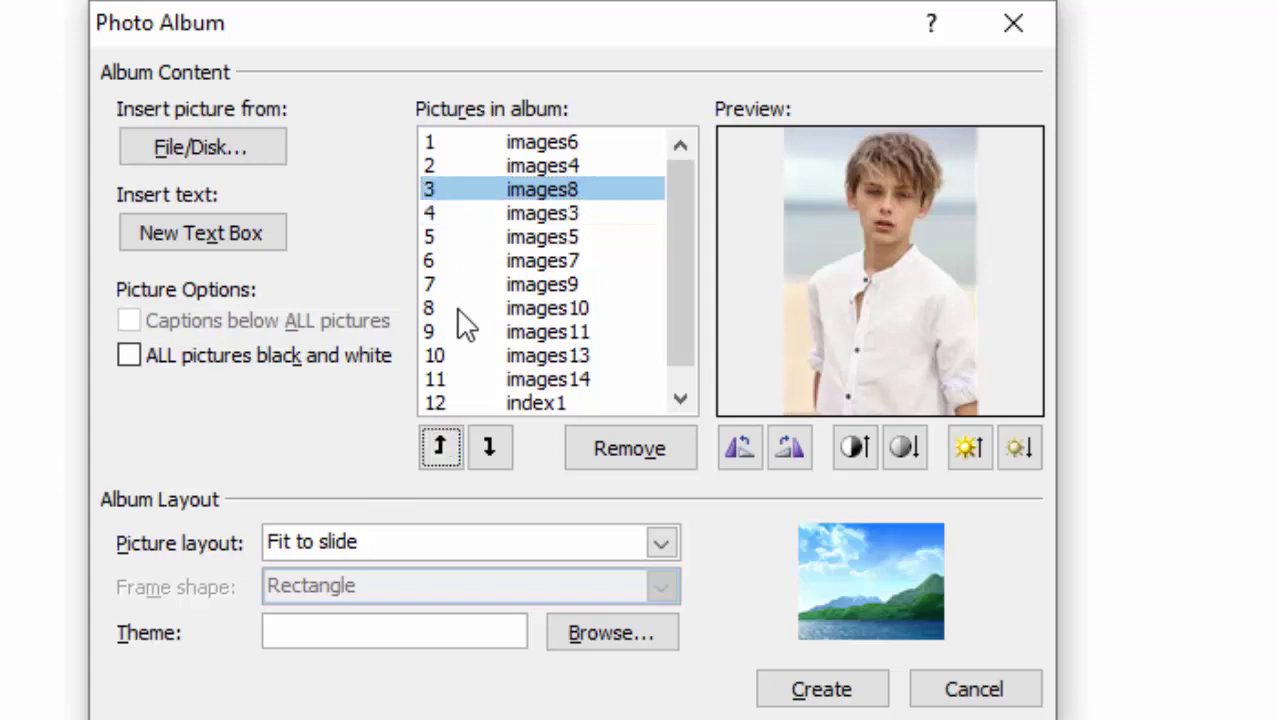
- Move images10 up to fourth place in the album's picture order
{"action": "left_click", "coordinate": [533, 285]}
{"action": "left_click", "coordinate": [535, 312]}
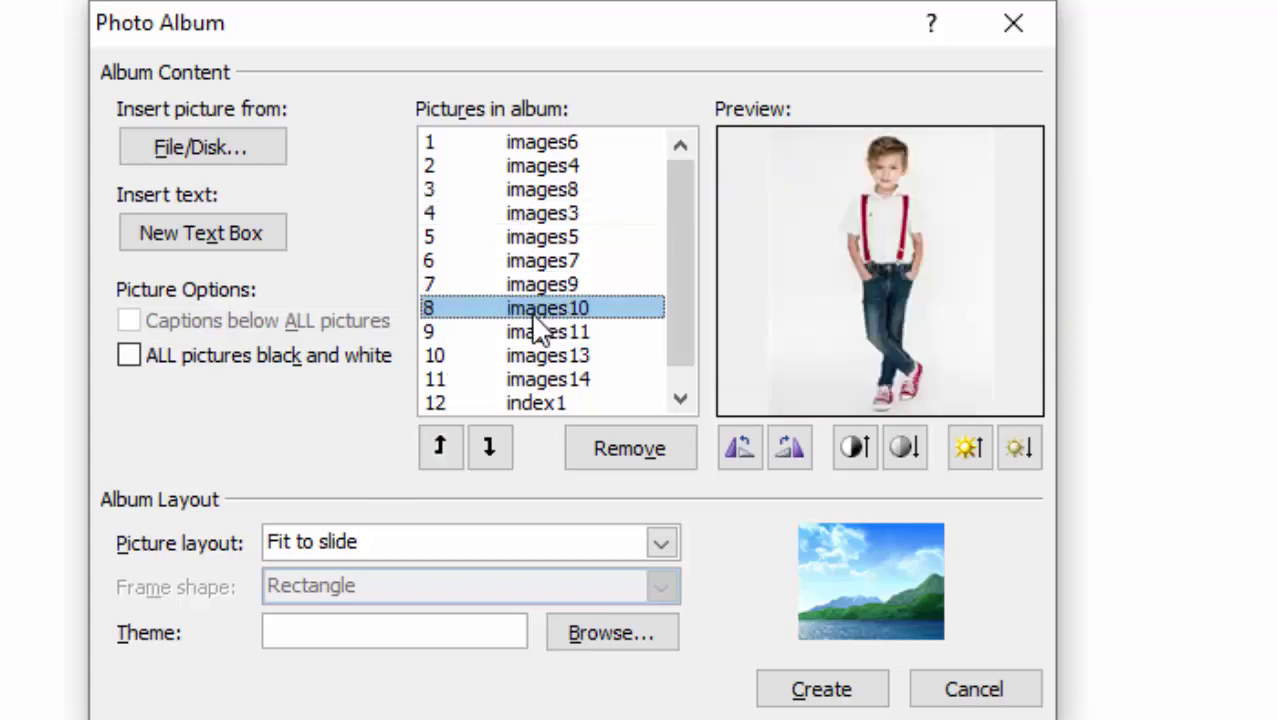
{"action": "left_click", "coordinate": [440, 452]}
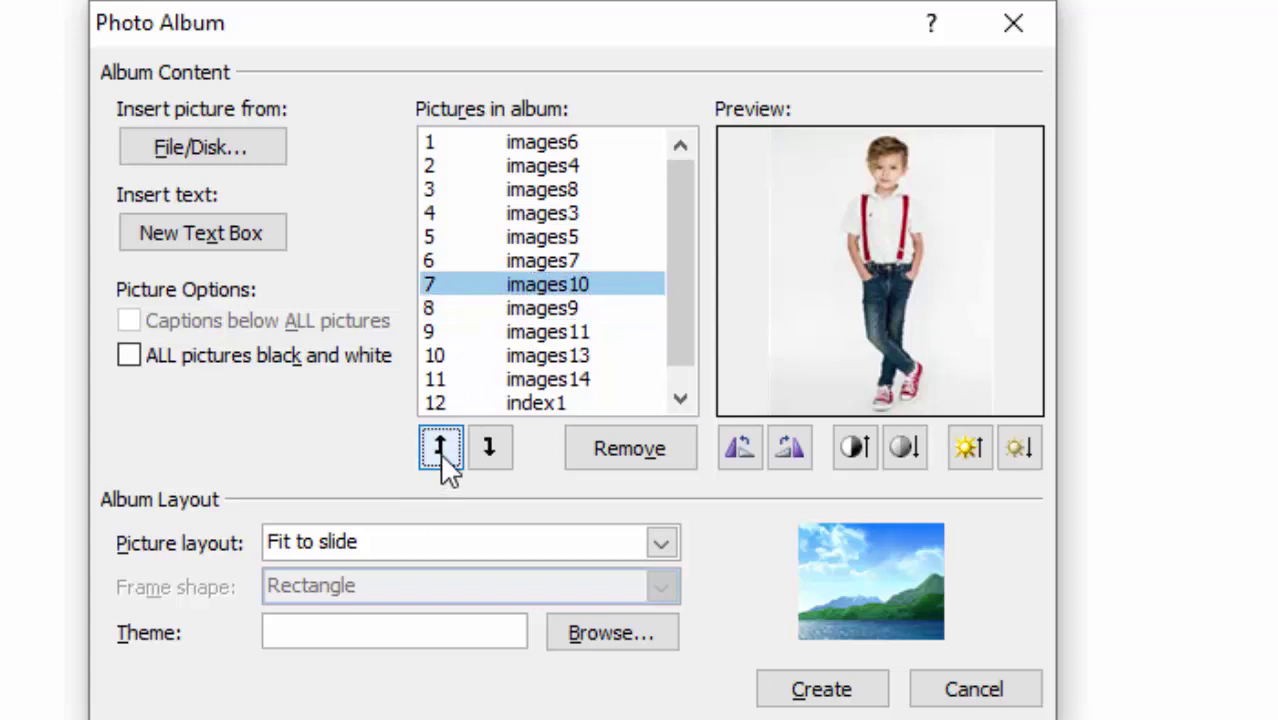
{"action": "left_click", "coordinate": [440, 452]}
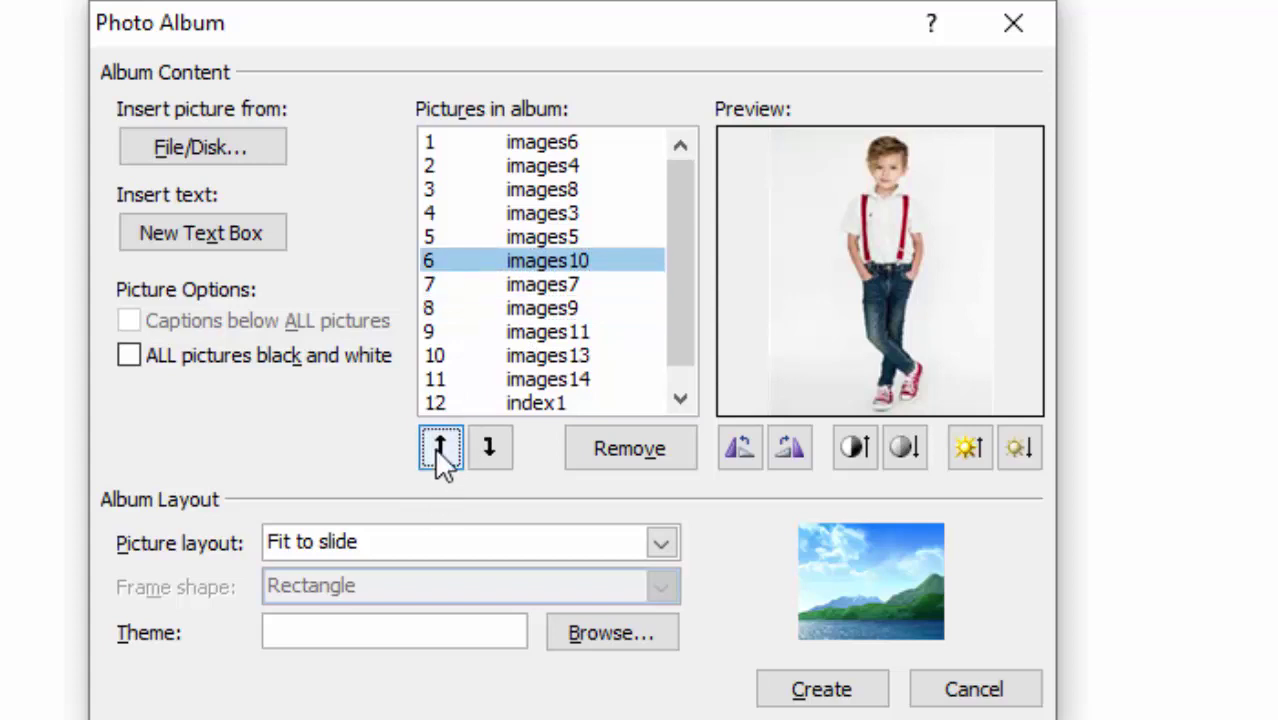
{"action": "left_click", "coordinate": [440, 452]}
{"action": "left_click", "coordinate": [440, 452]}
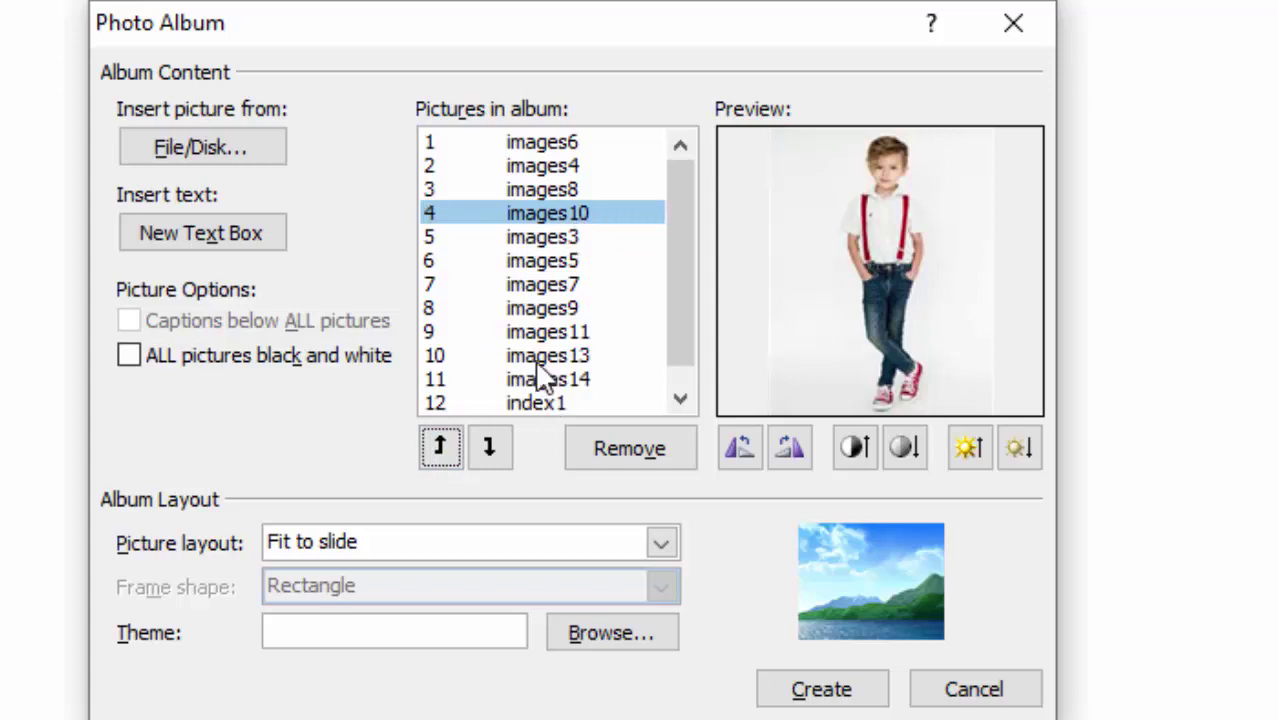
- Move images13 up to fifth place in the album's picture order
{"action": "left_click", "coordinate": [522, 308]}
{"action": "left_click", "coordinate": [522, 356]}
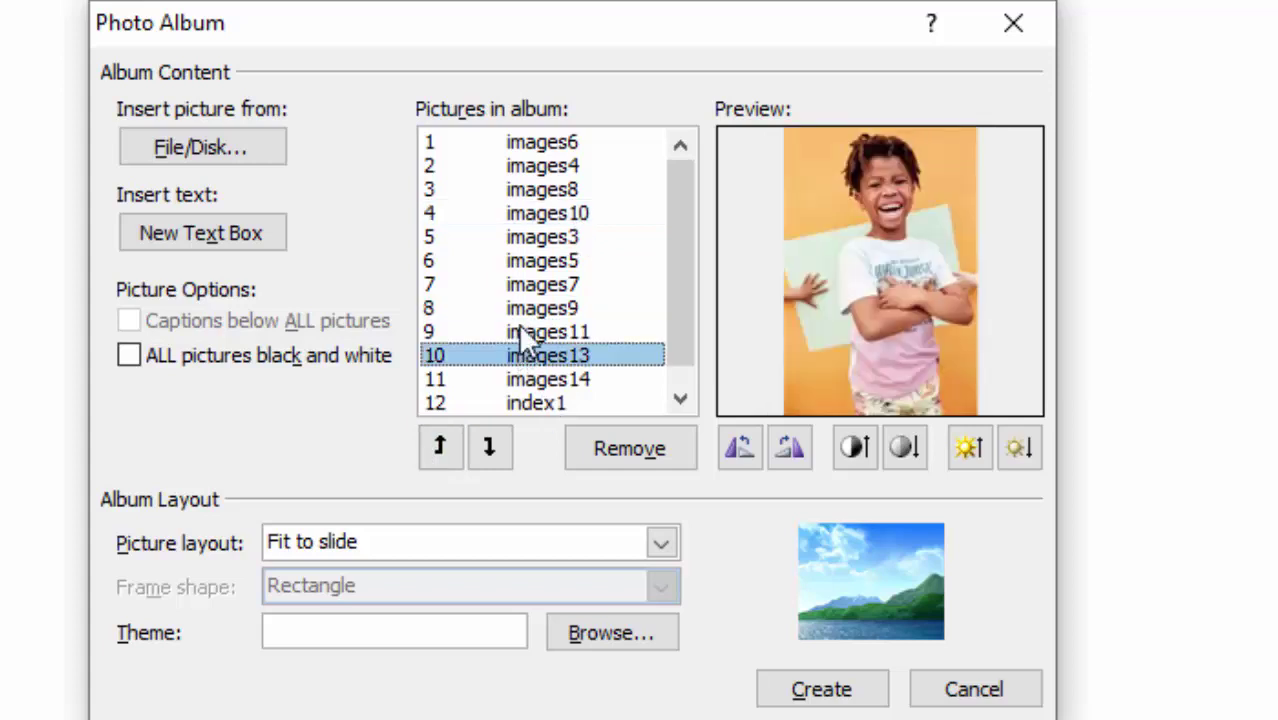
{"action": "left_click", "coordinate": [438, 446]}
{"action": "left_click", "coordinate": [436, 441]}
{"action": "left_click", "coordinate": [436, 441]}
{"action": "left_click", "coordinate": [436, 441]}
{"action": "left_click", "coordinate": [440, 450]}
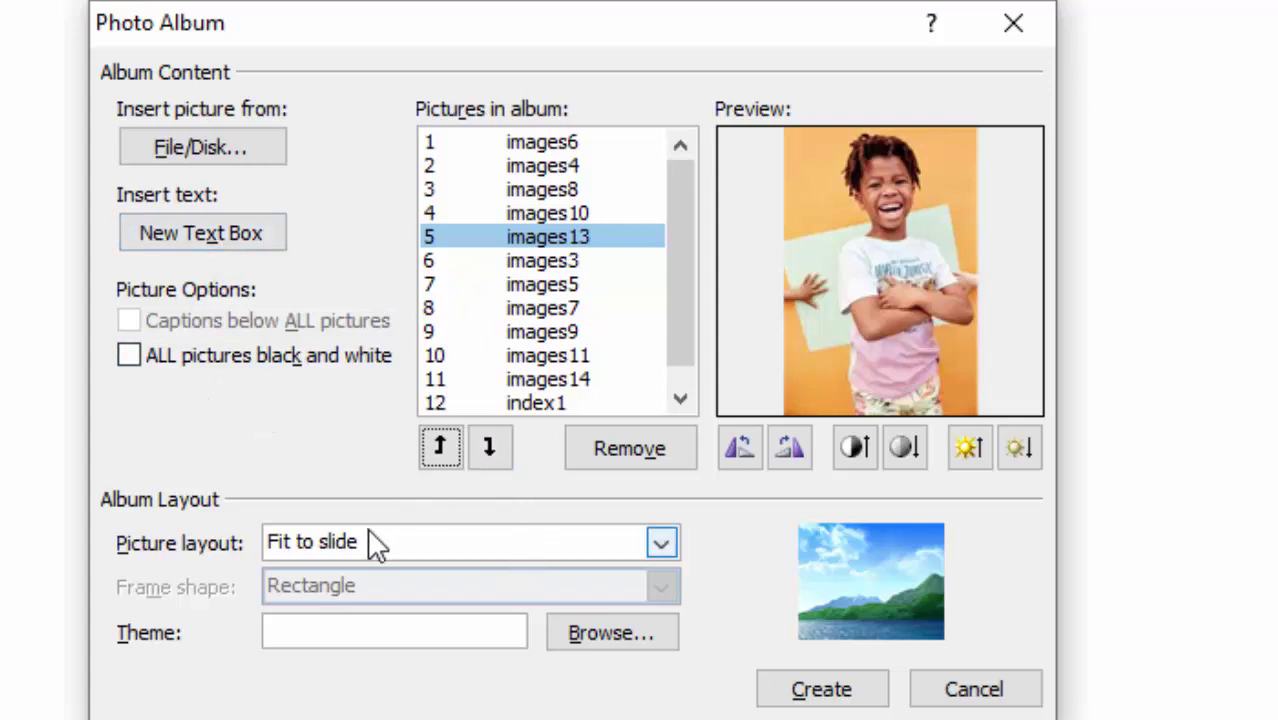
- Try the Fit to slide, 4 pictures with title and 1 picture with title layouts for the album
{"action": "left_click", "coordinate": [660, 545]}
{"action": "left_click", "coordinate": [285, 485]}
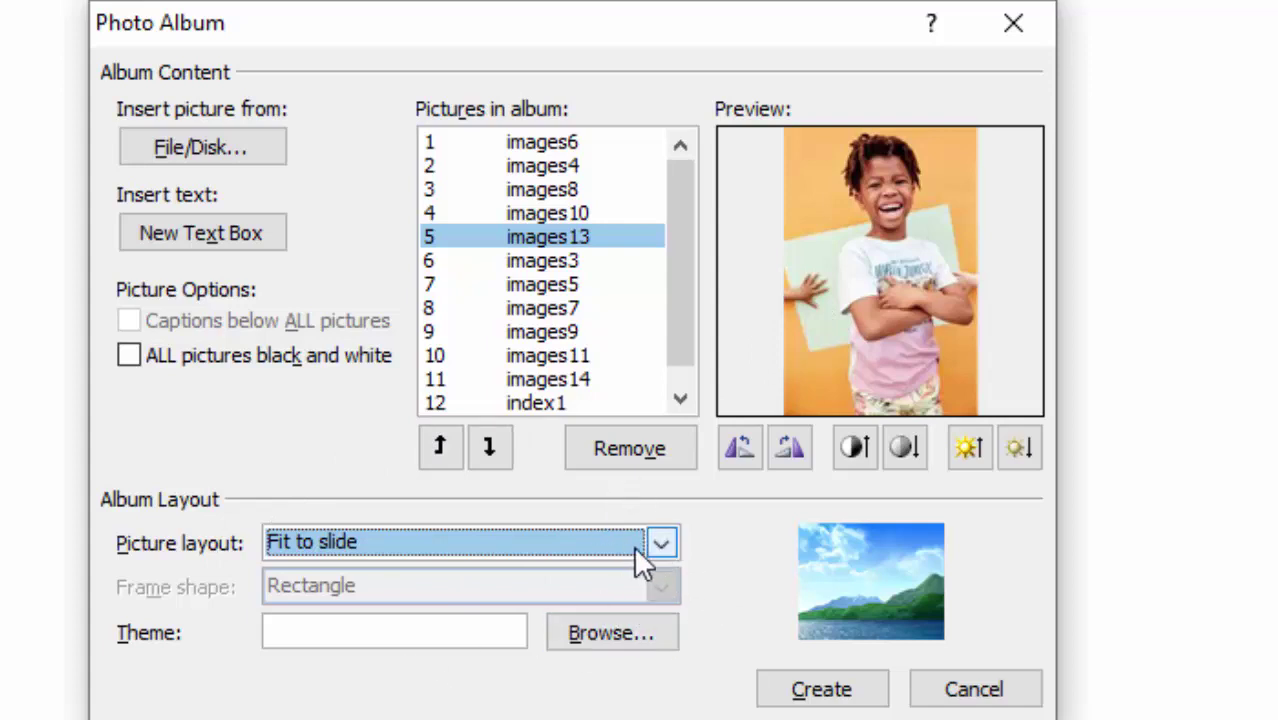
{"action": "left_click", "coordinate": [663, 543]}
{"action": "left_click", "coordinate": [400, 714]}
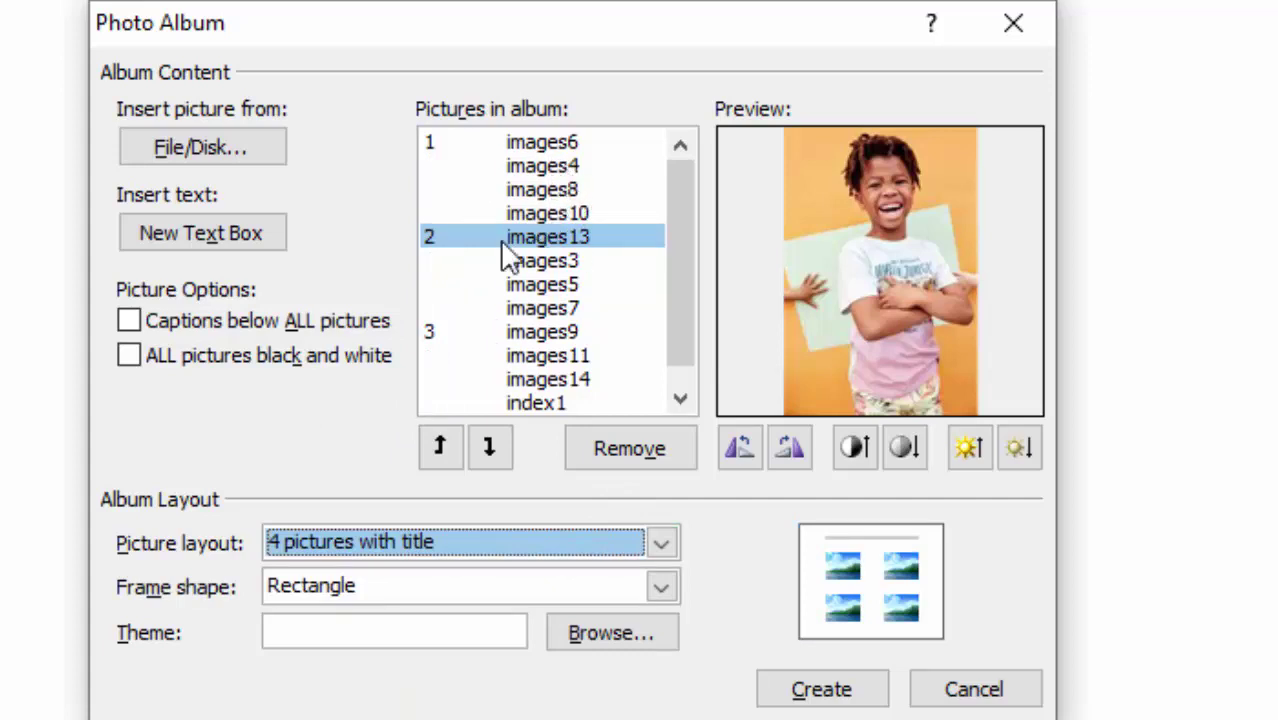
{"action": "left_click", "coordinate": [660, 545]}
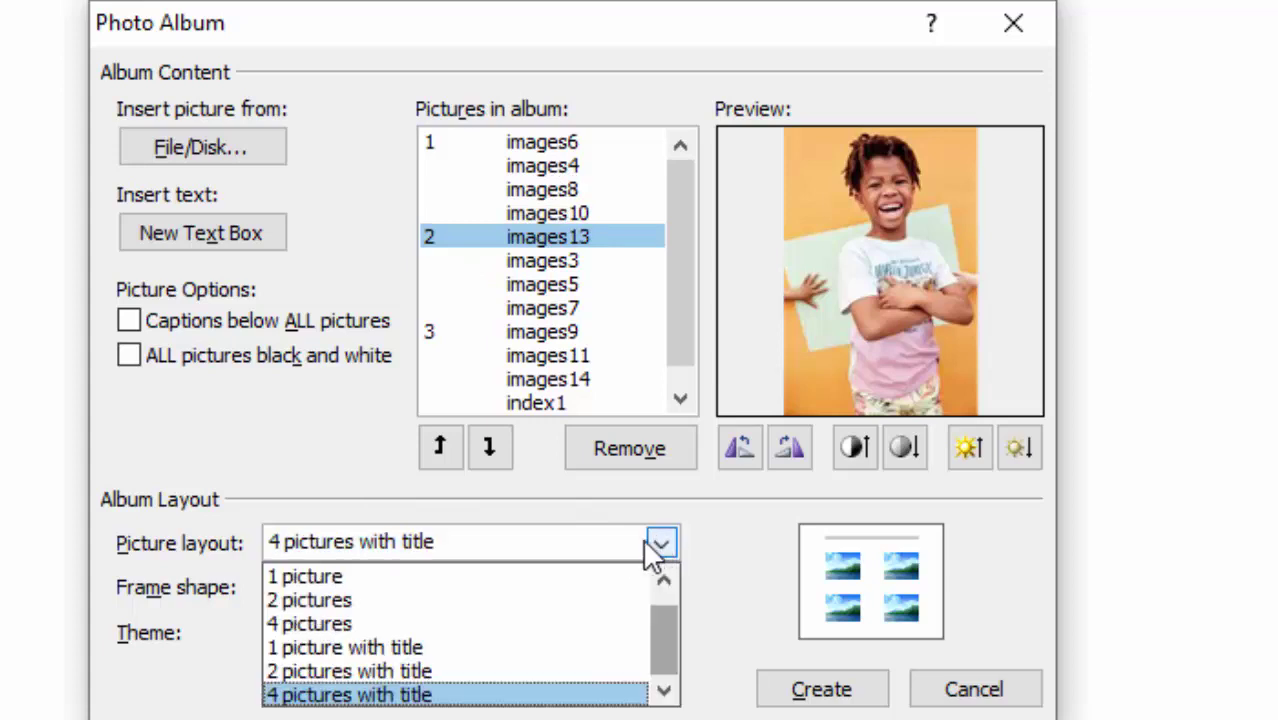
{"action": "left_click", "coordinate": [342, 650]}
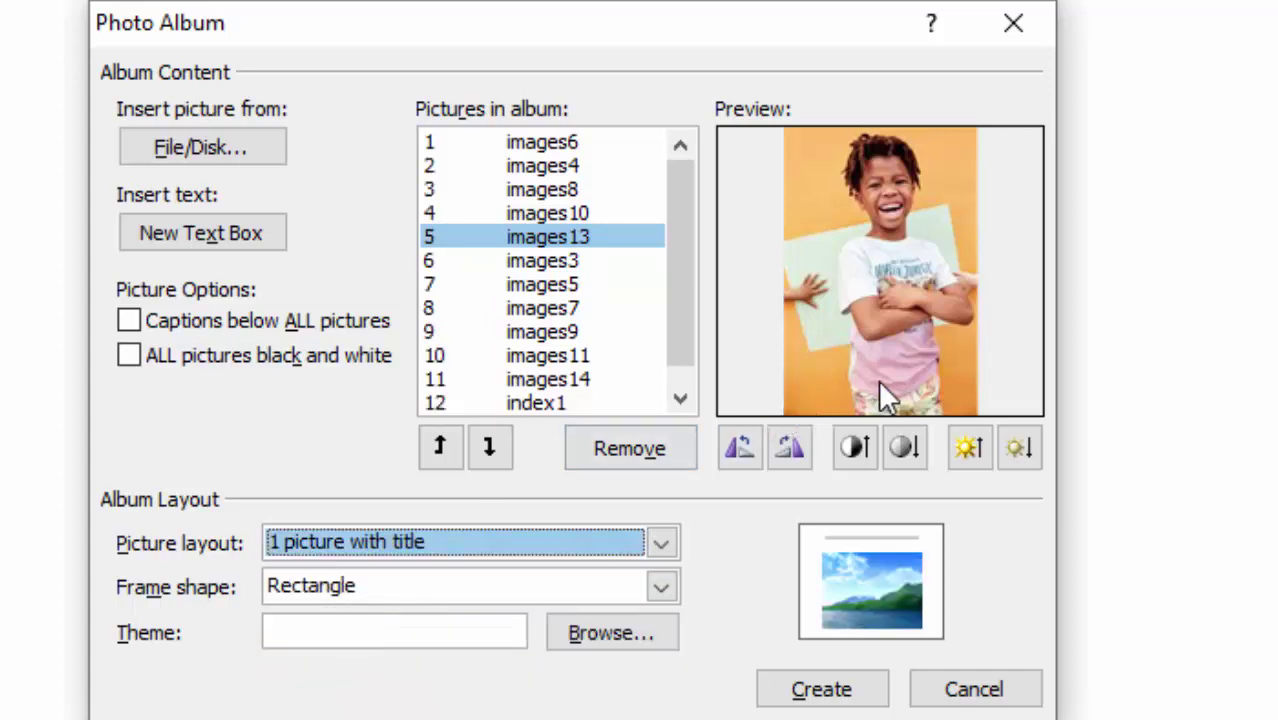
- Set the picture layout to 2 pictures with title and create the photo album
{"action": "left_click", "coordinate": [662, 543]}
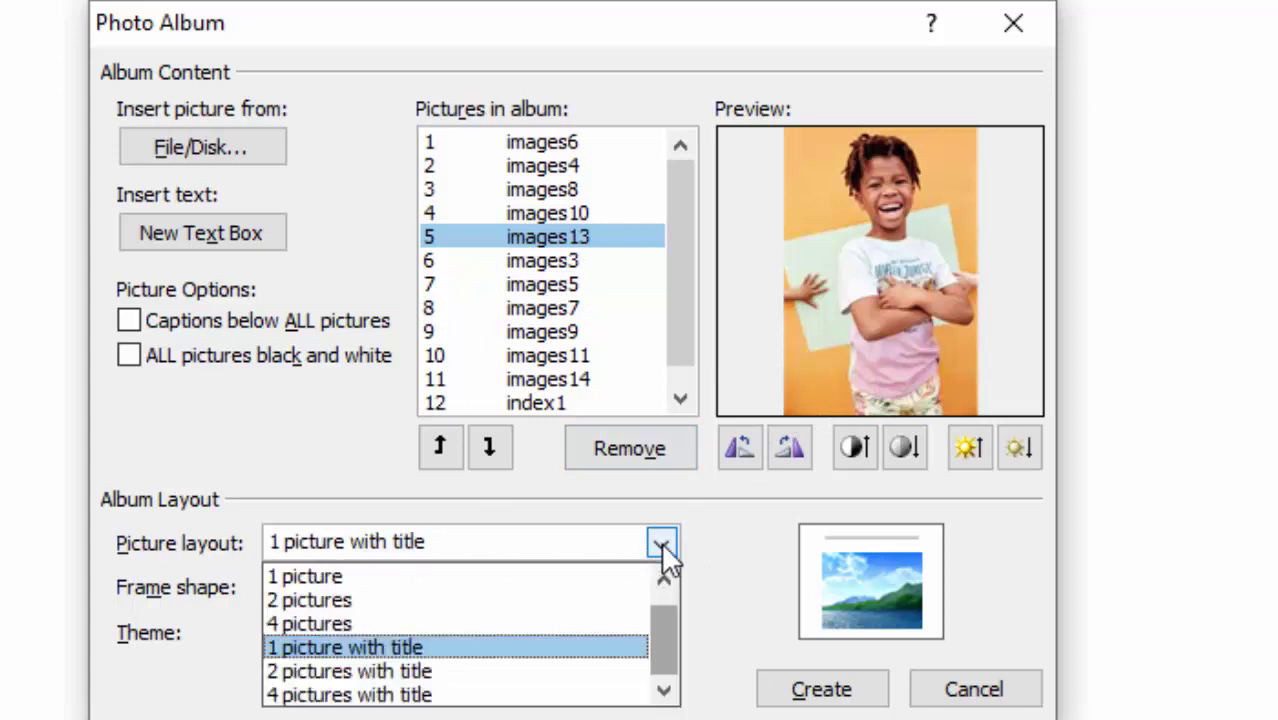
{"action": "left_click", "coordinate": [397, 668]}
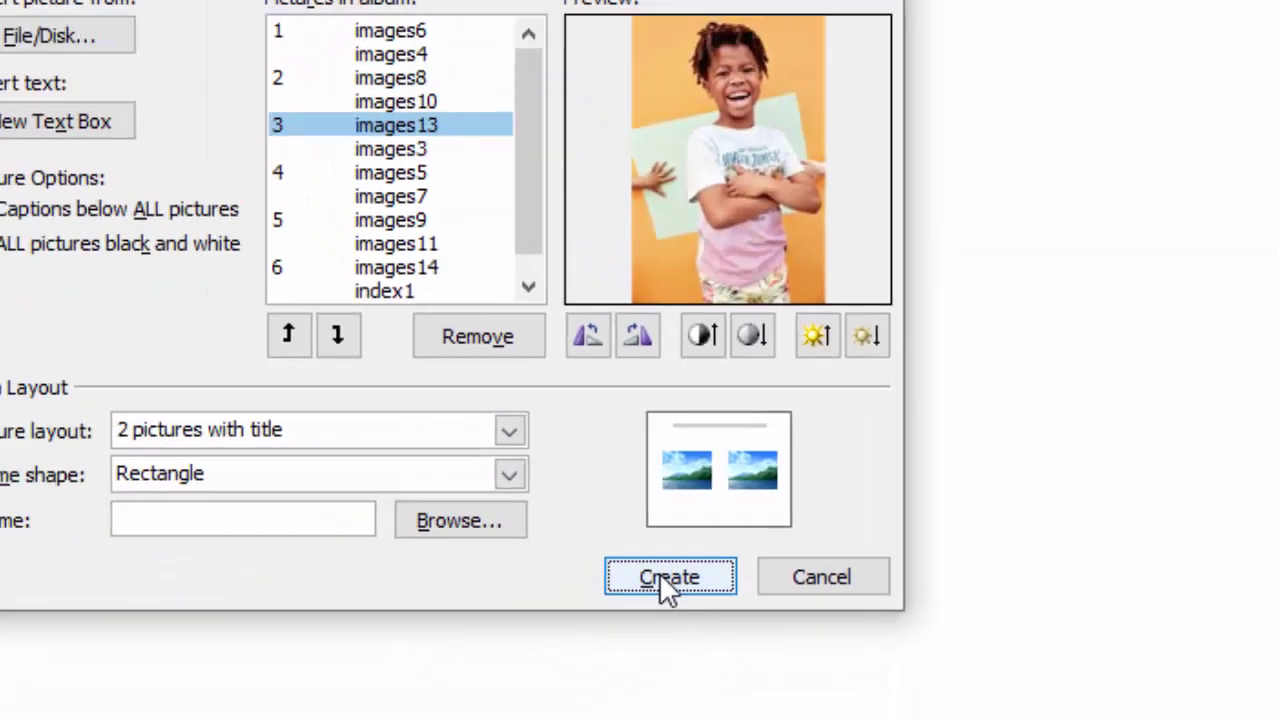
{"action": "left_click", "coordinate": [497, 652]}
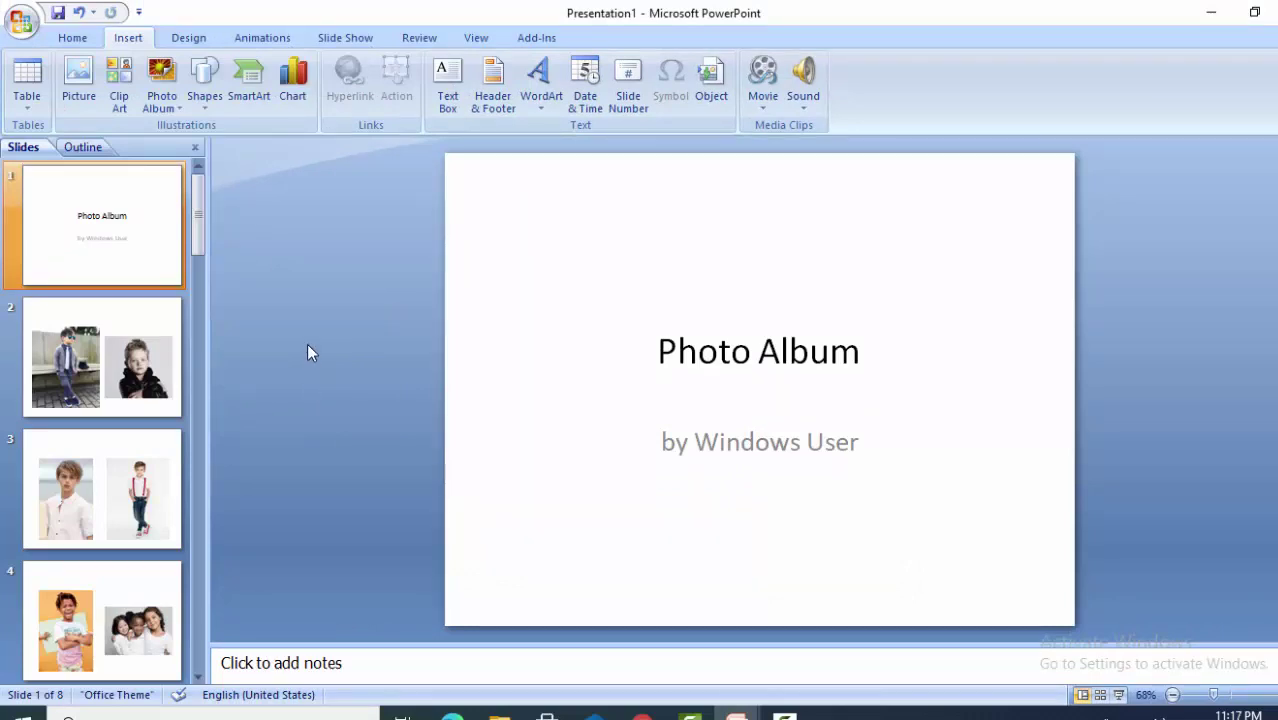
- Play the album as a slide show from the beginning, step through several slides and end the show
{"action": "key", "text": "F5"}
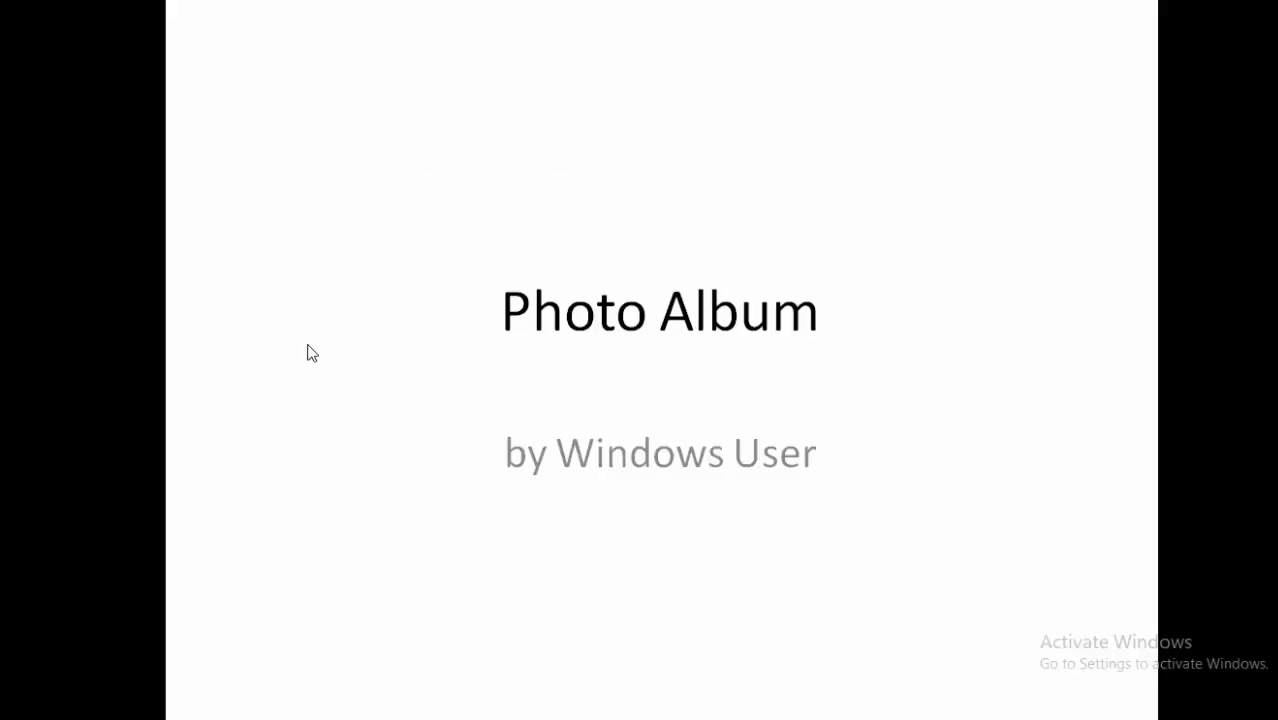
{"action": "left_click", "coordinate": [311, 352]}
{"action": "left_click", "coordinate": [308, 345]}
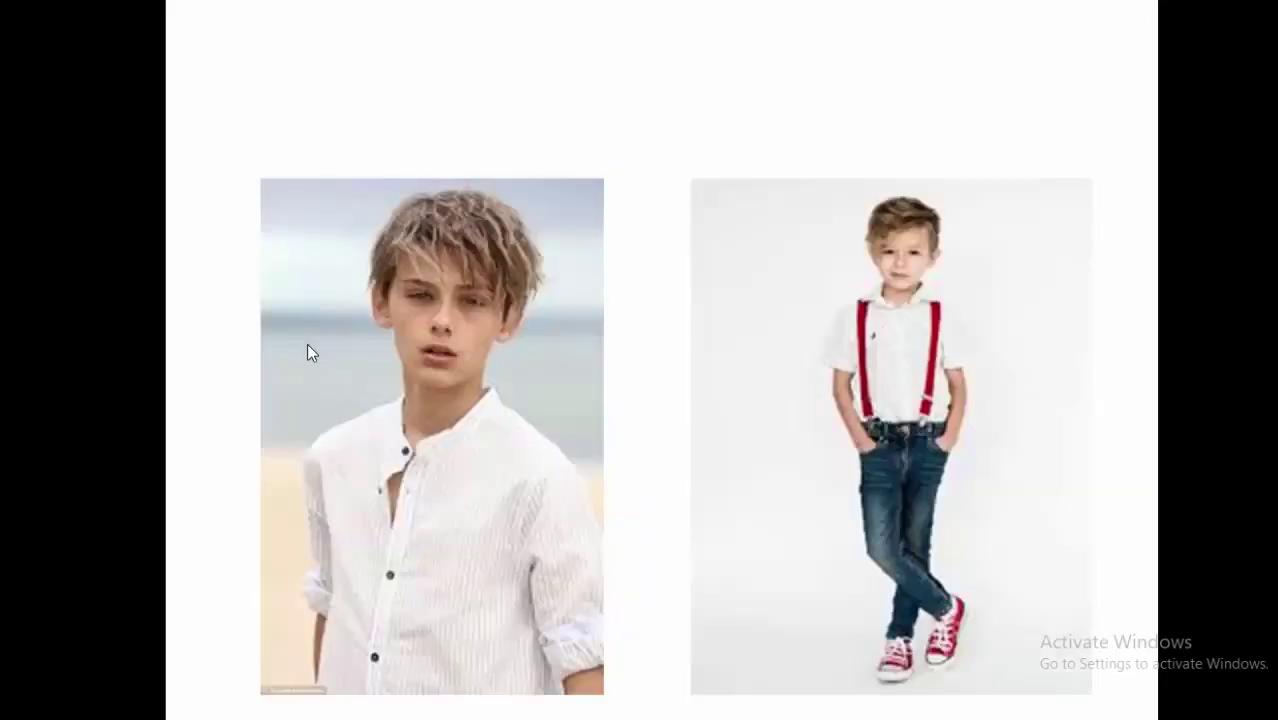
{"action": "left_click", "coordinate": [309, 352]}
{"action": "left_click", "coordinate": [307, 343]}
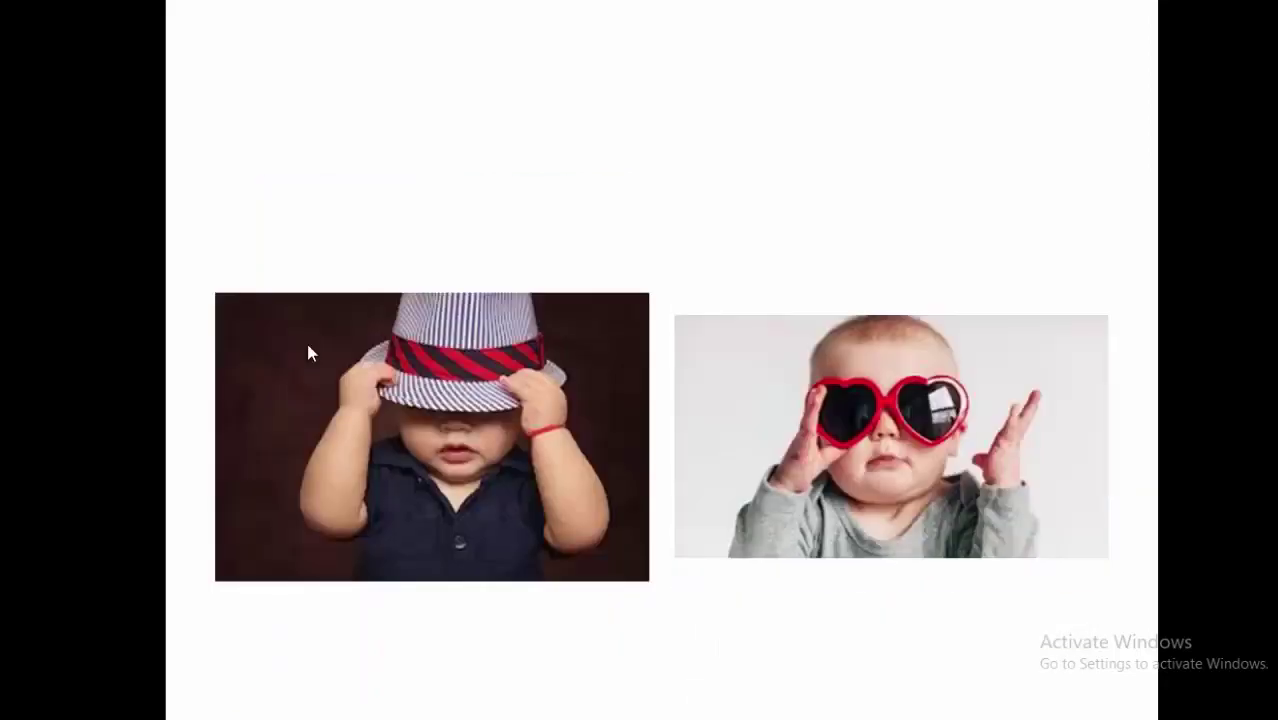
{"action": "key", "text": "Escape"}
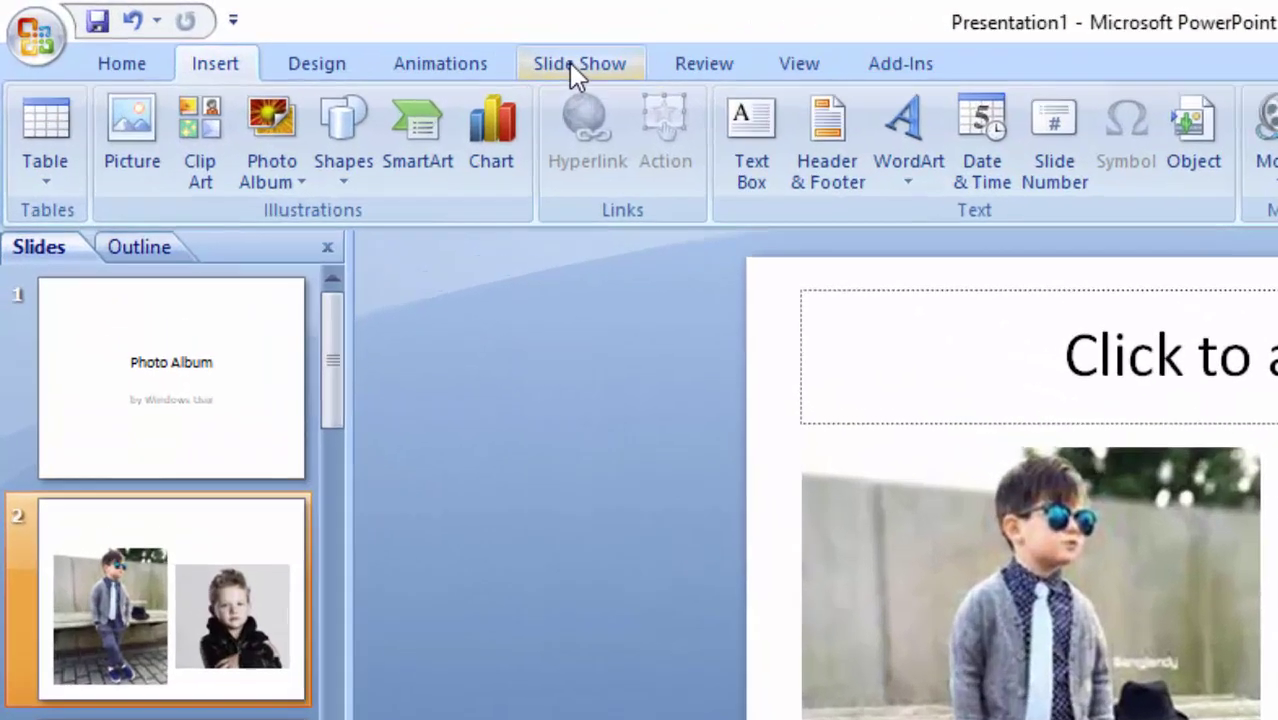
- Set the slide show to loop continuously until 'Esc', then play the show from the beginning and end it
{"action": "left_click", "coordinate": [344, 40]}
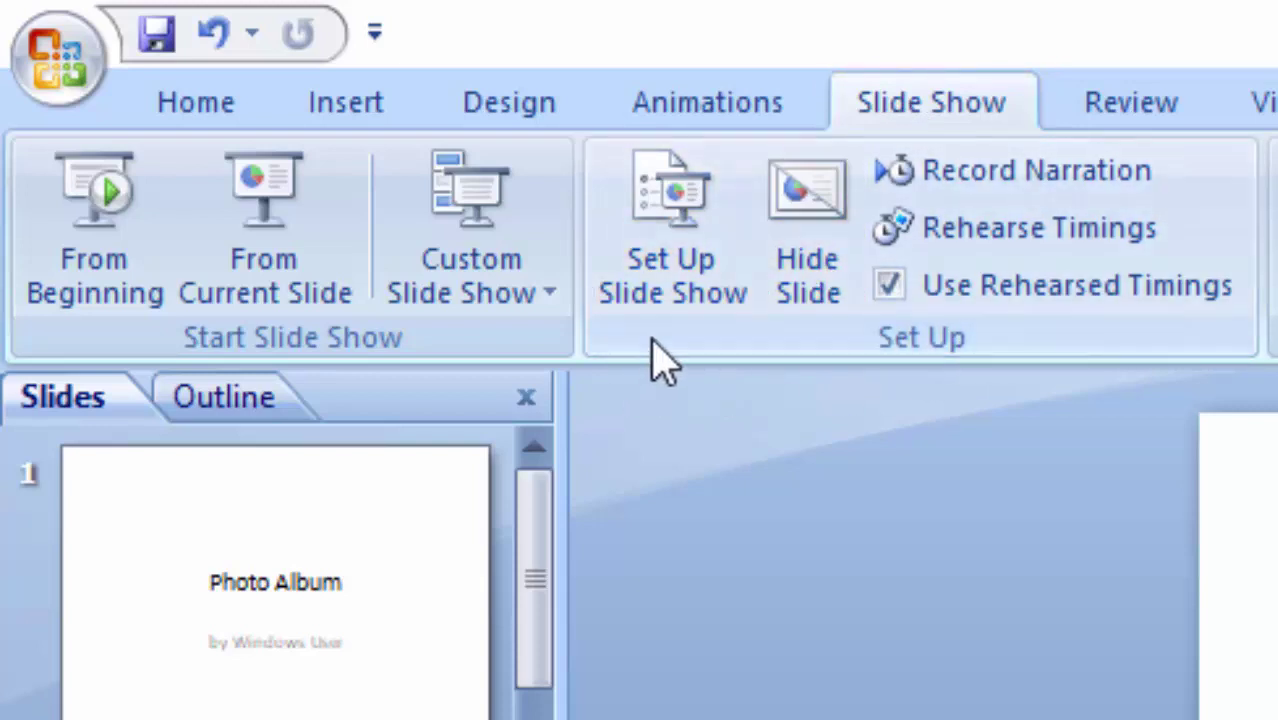
{"action": "left_click", "coordinate": [674, 292]}
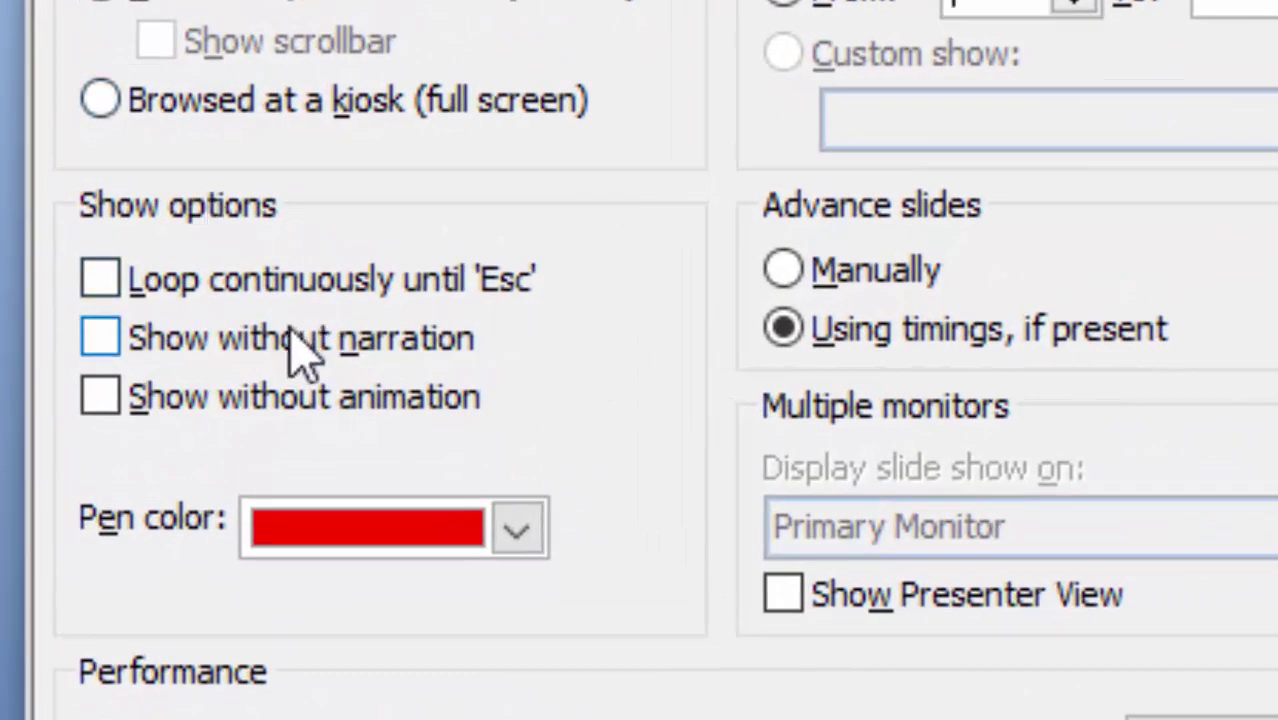
{"action": "left_click", "coordinate": [108, 284]}
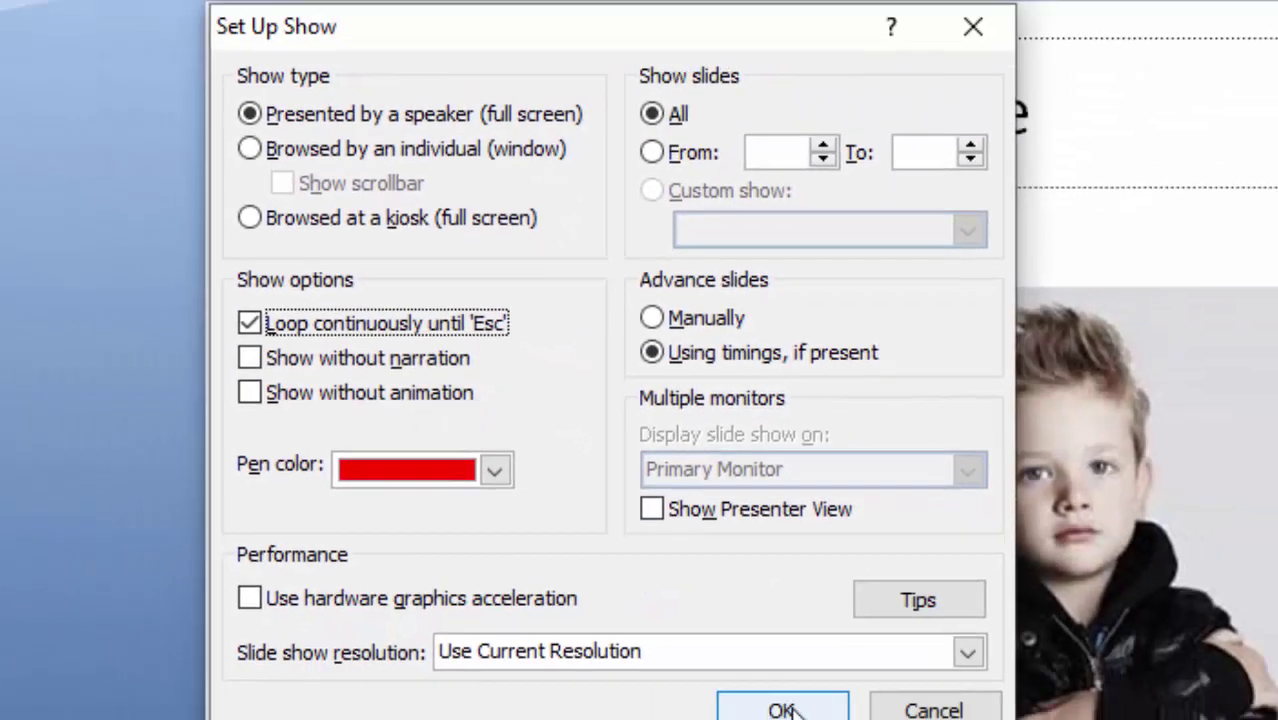
{"action": "left_click", "coordinate": [785, 705]}
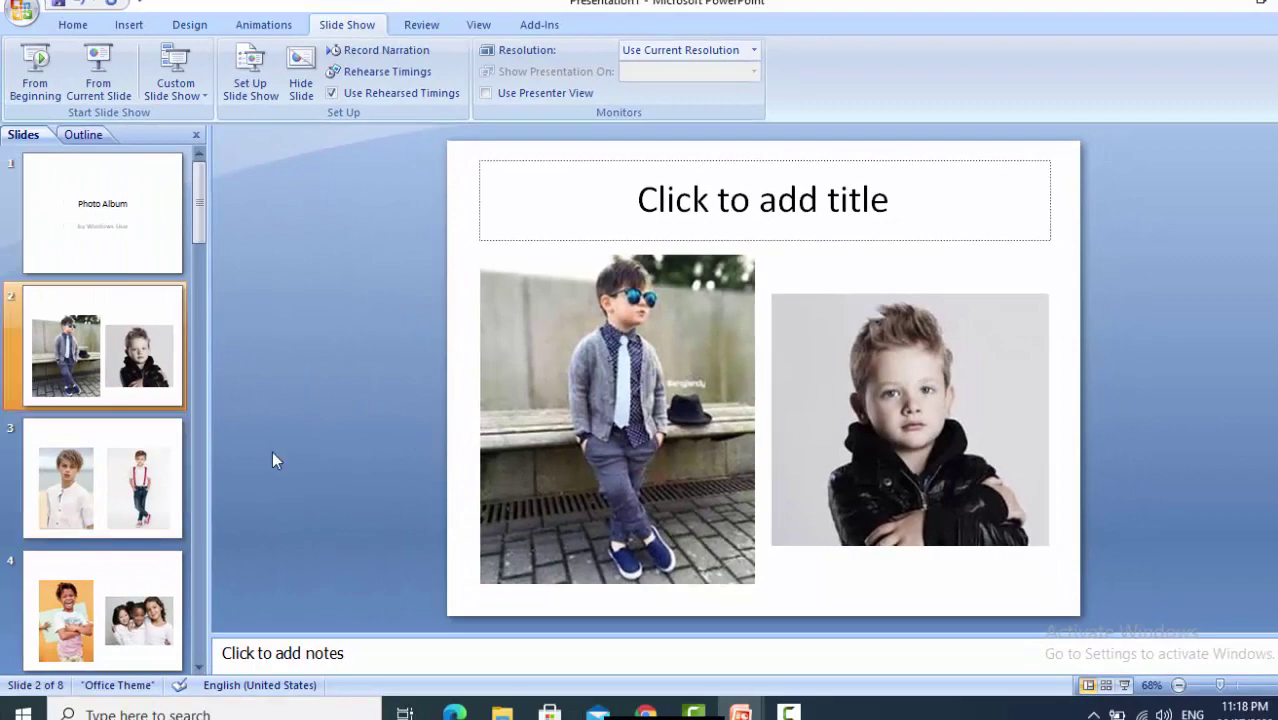
{"action": "key", "text": "F5"}
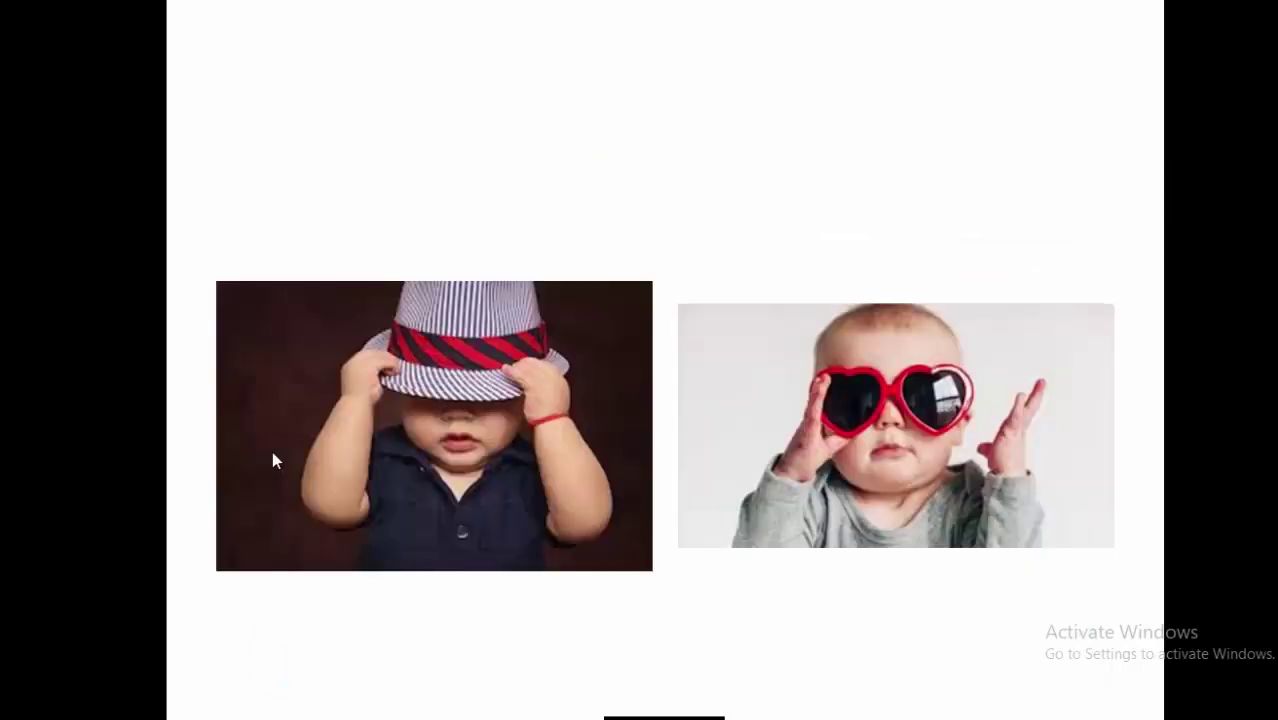
{"action": "key", "text": "Escape"}
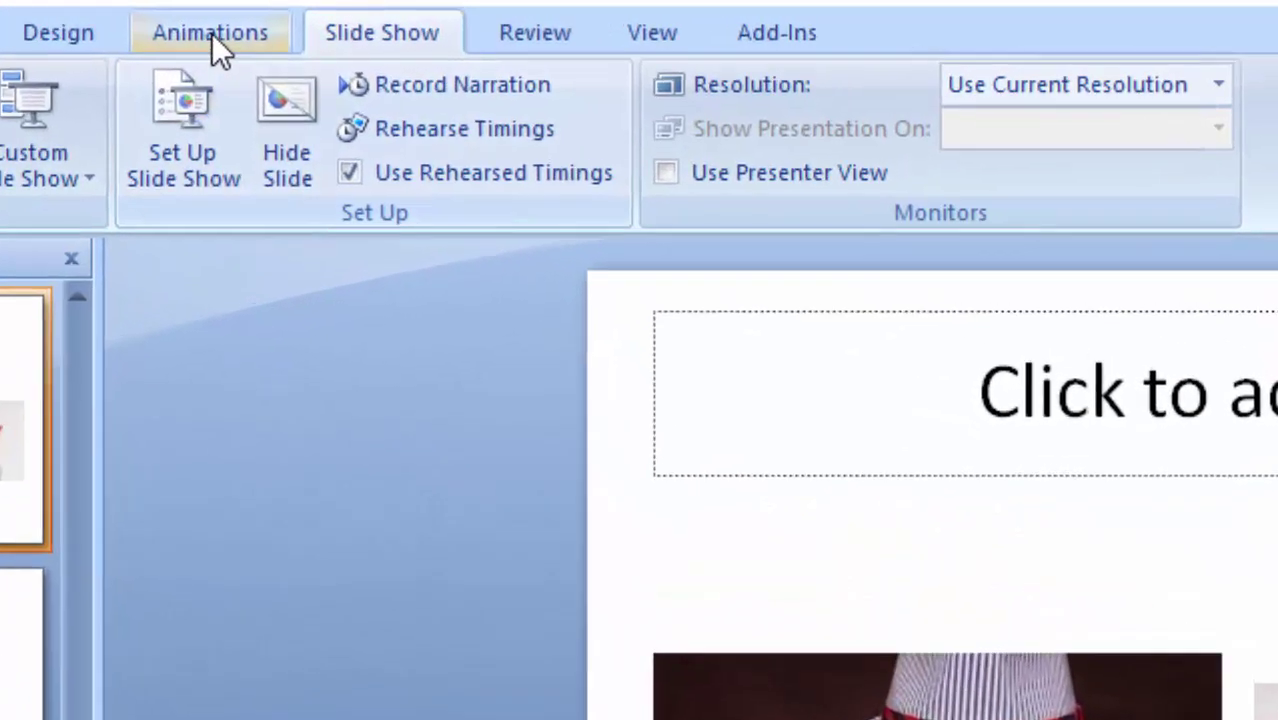
- Turn on automatic advance for slide 5 and increase its delay, keeping advance on mouse click enabled
{"action": "left_click", "coordinate": [263, 24]}
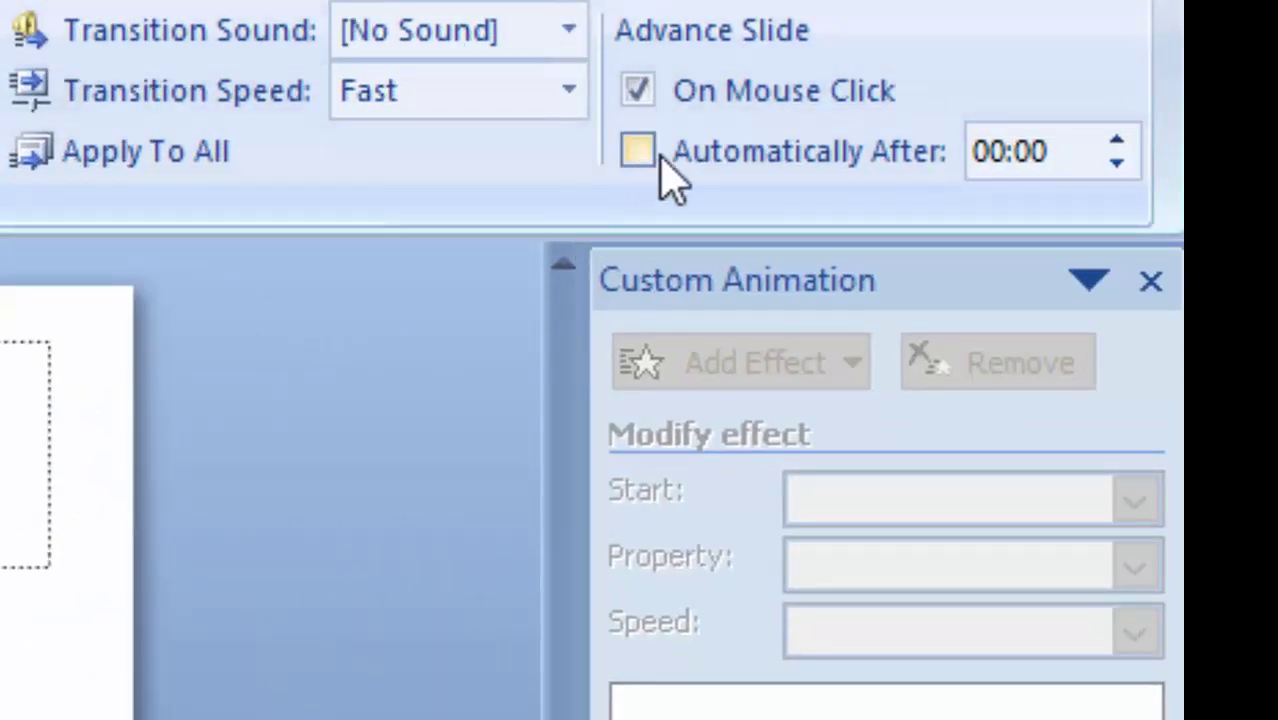
{"action": "left_click", "coordinate": [640, 152]}
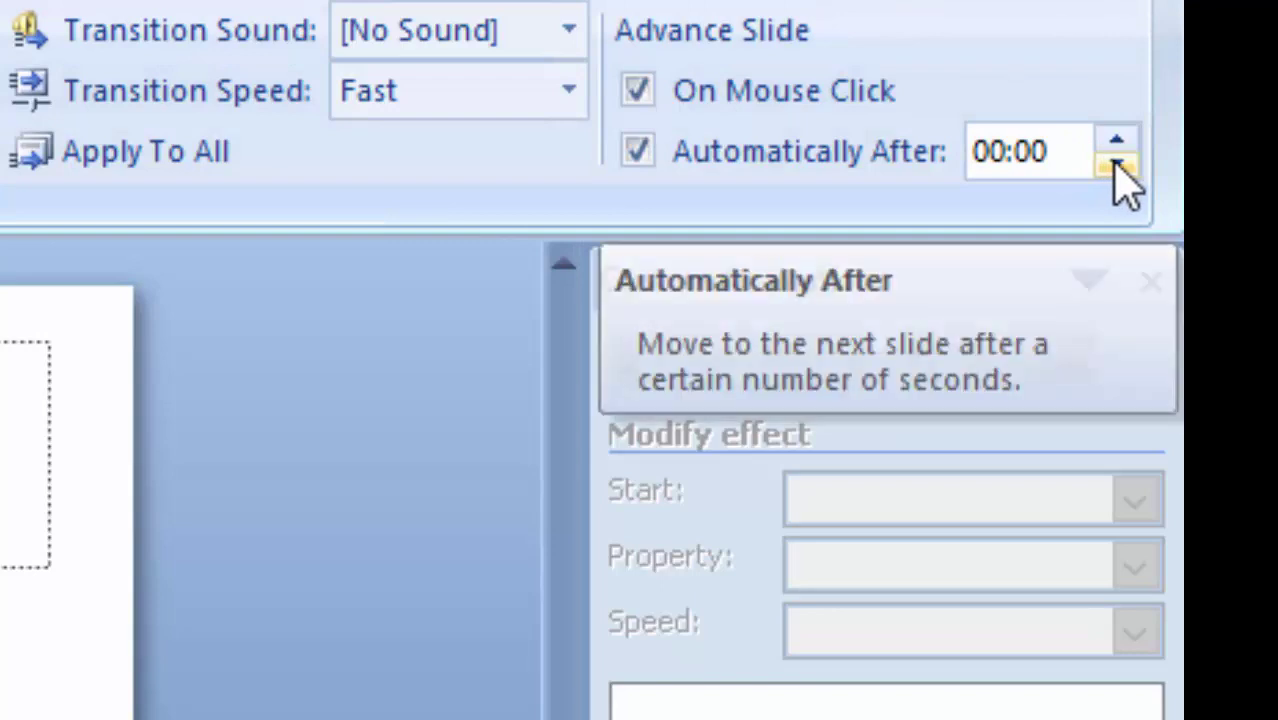
{"action": "left_click", "coordinate": [1115, 138]}
{"action": "left_click", "coordinate": [1115, 138]}
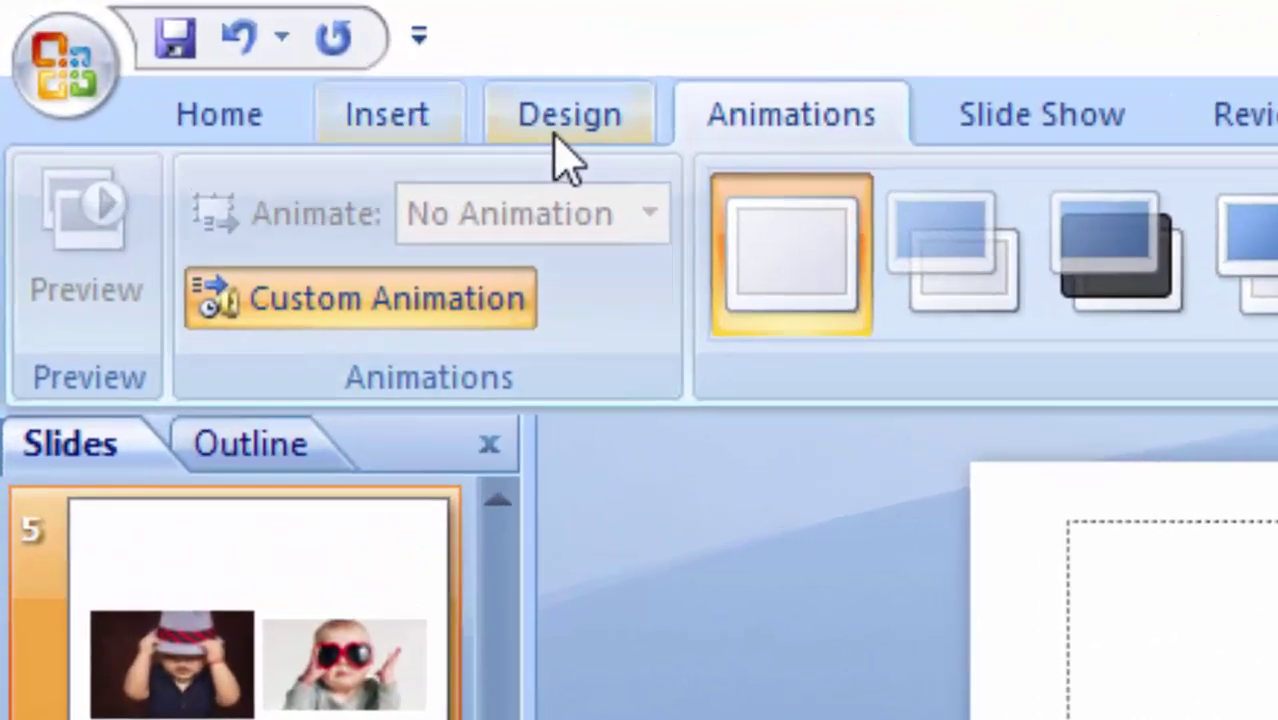
- Edit the existing photo album to use the Apex theme and update the slides
{"action": "left_click", "coordinate": [231, 52]}
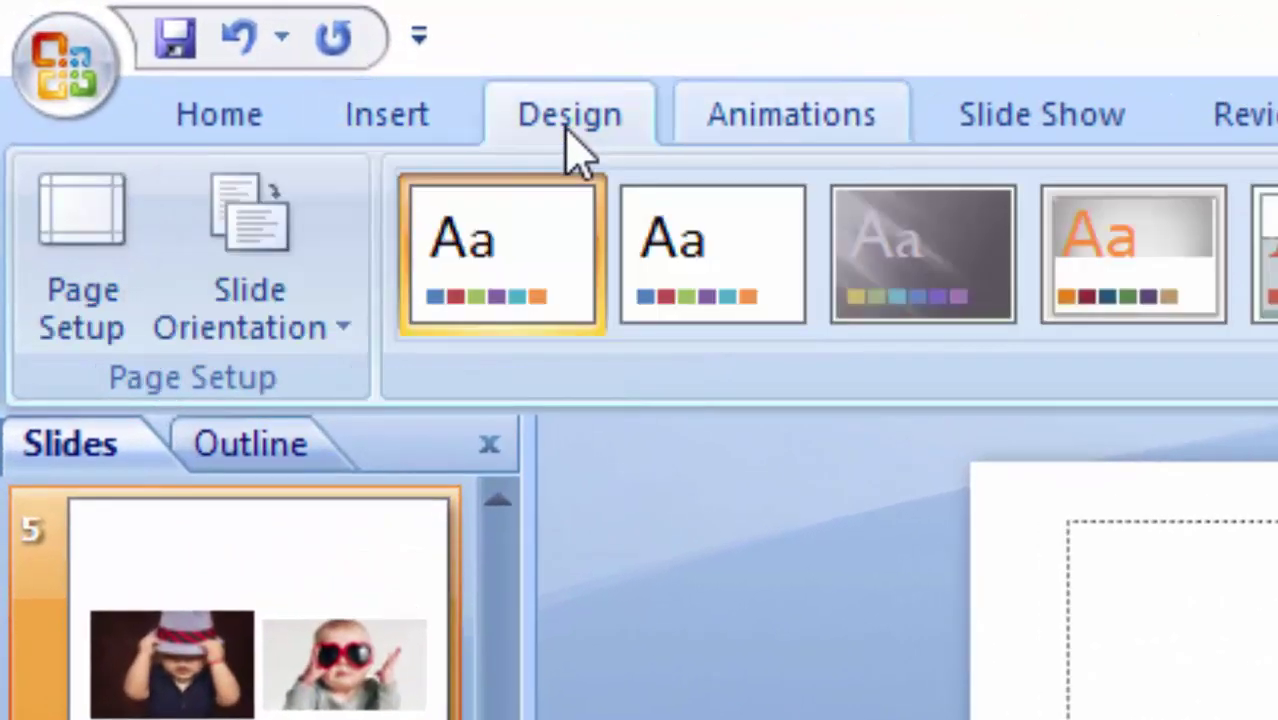
{"action": "left_click", "coordinate": [386, 140]}
{"action": "left_click", "coordinate": [520, 322]}
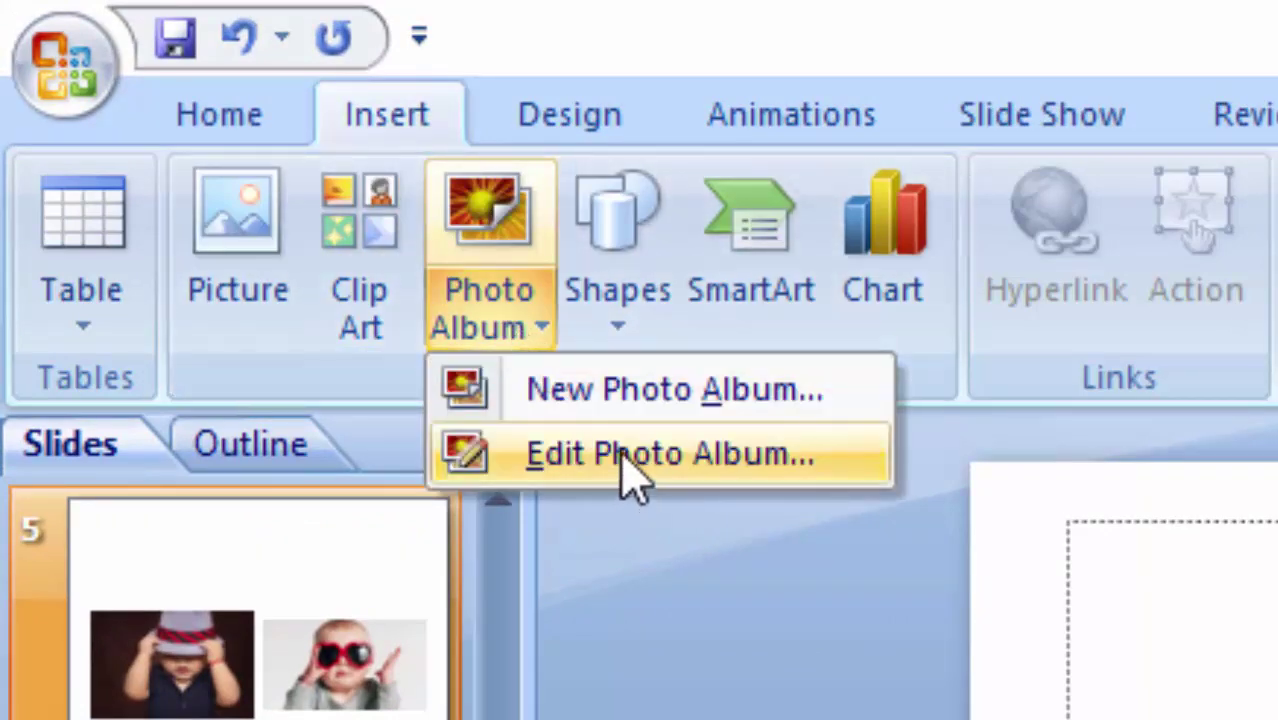
{"action": "left_click", "coordinate": [622, 458]}
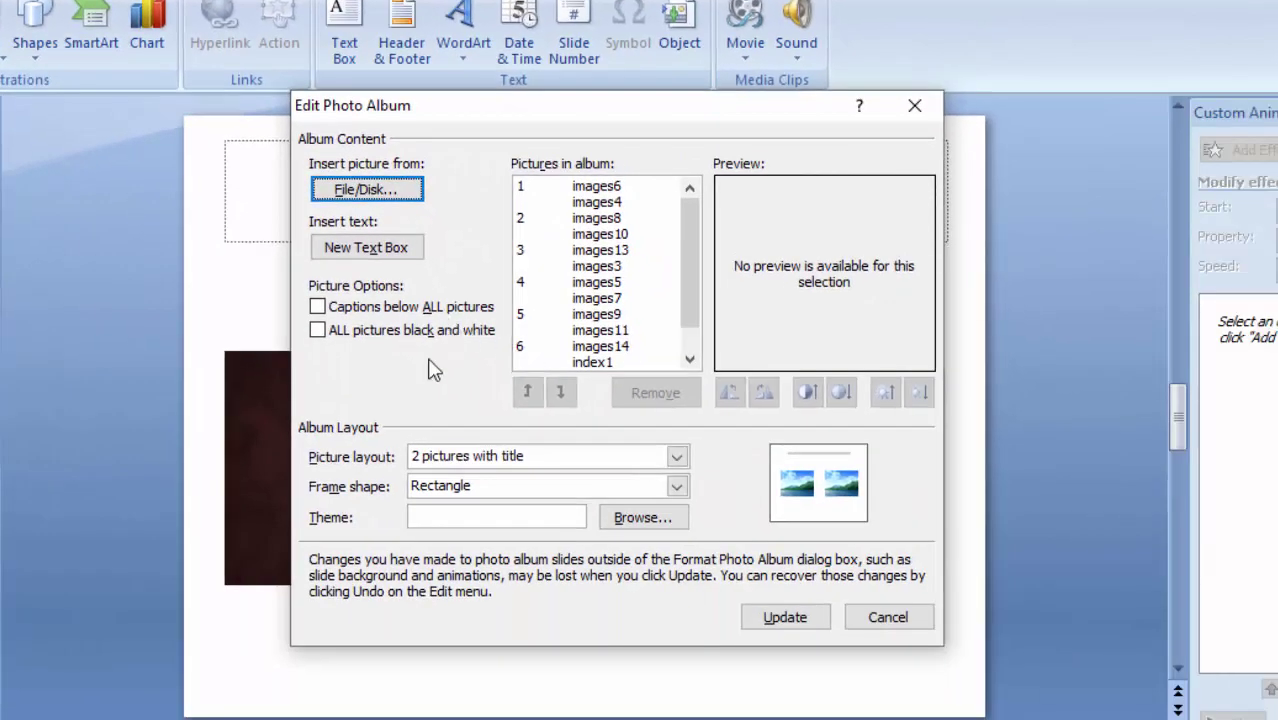
{"action": "left_click", "coordinate": [643, 517]}
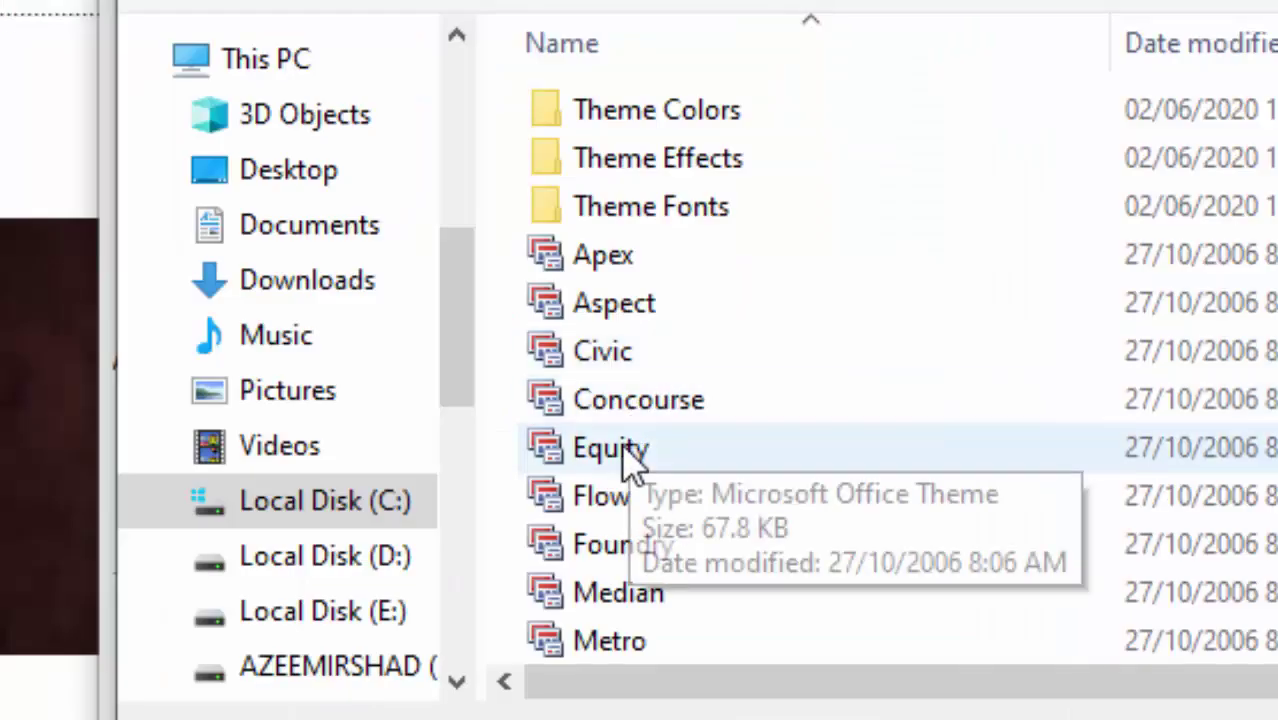
{"action": "left_click", "coordinate": [600, 270]}
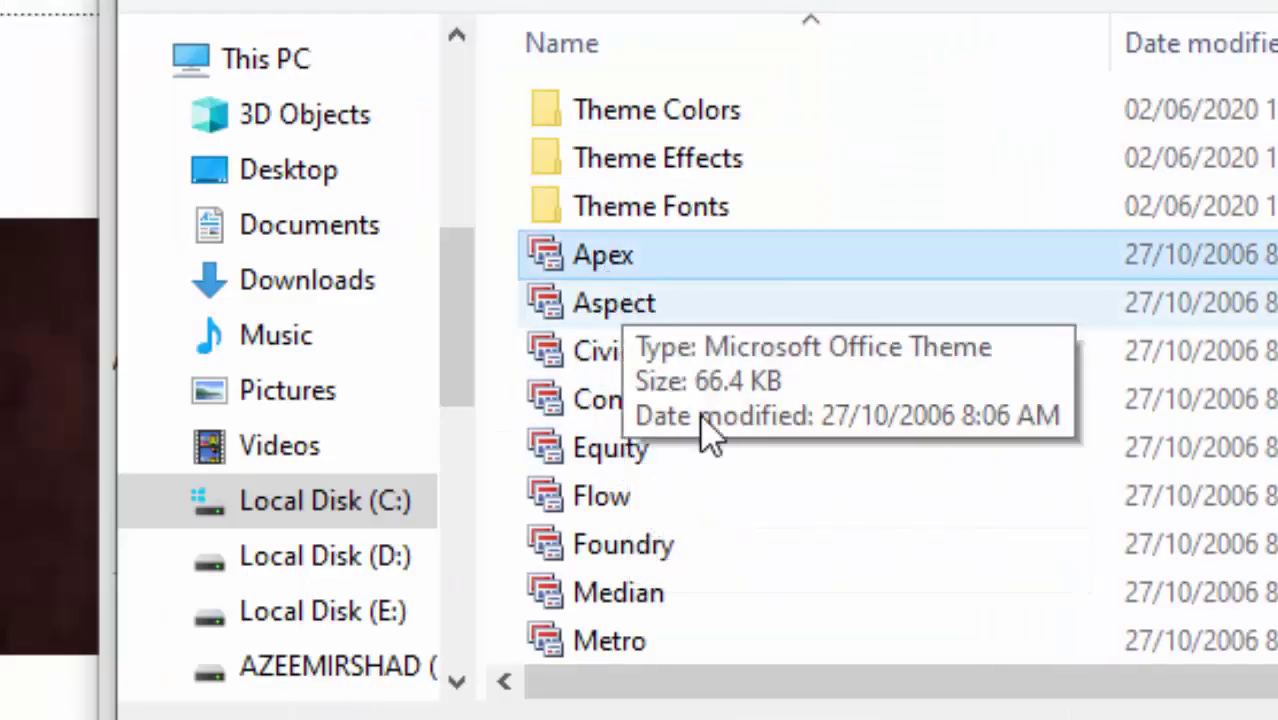
{"action": "left_click", "coordinate": [1198, 705]}
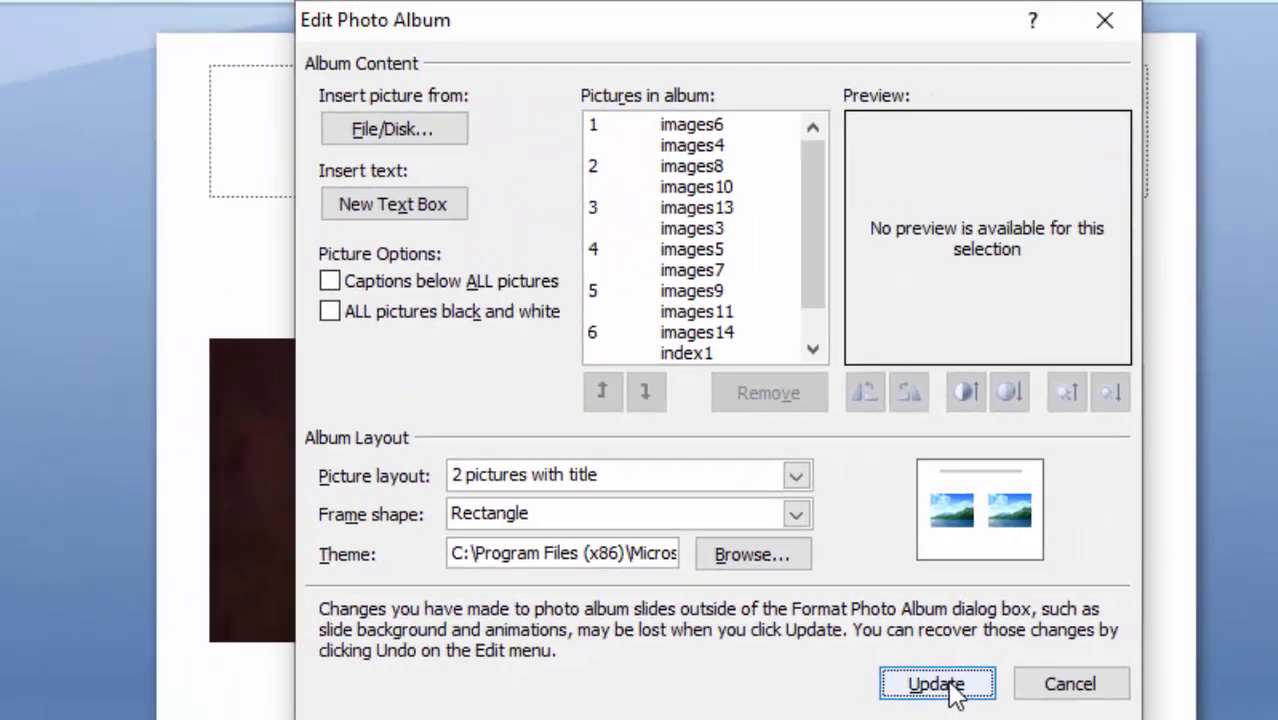
{"action": "left_click", "coordinate": [818, 675]}
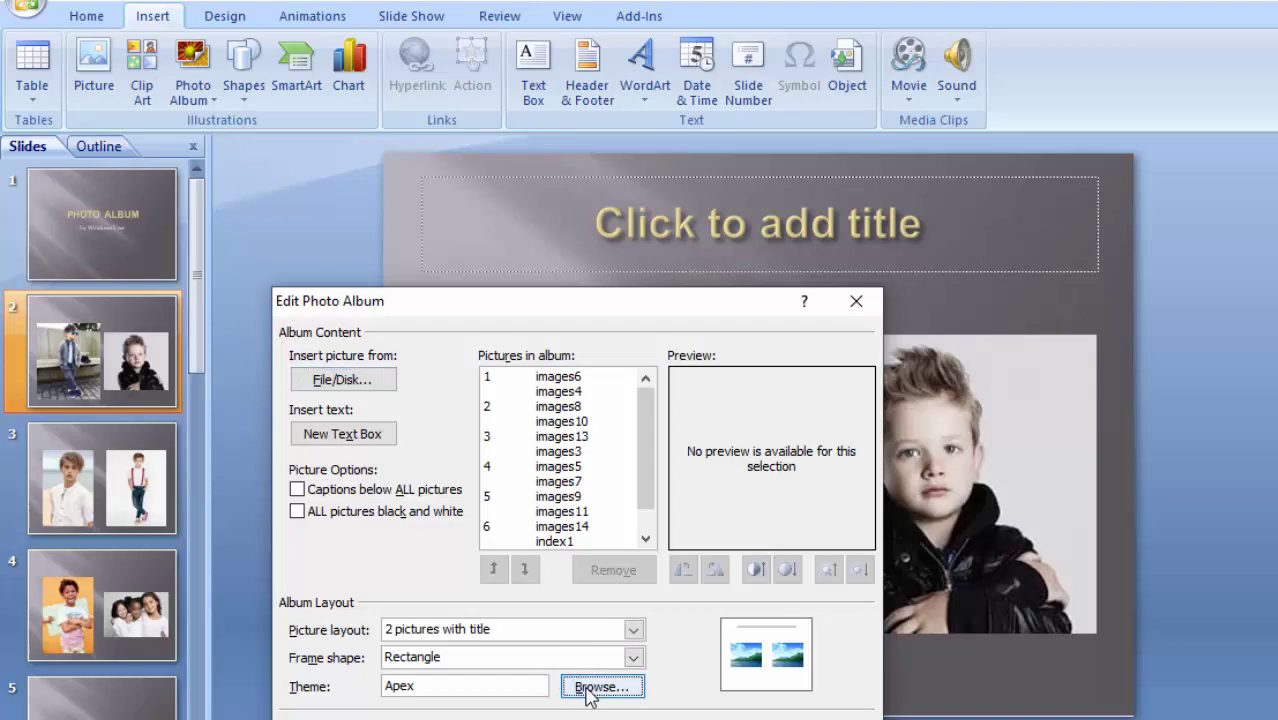
- Apply a different theme from the Document Themes 12 folder to the photo album, update it and view slides 2 to 4
{"action": "left_click", "coordinate": [600, 686]}
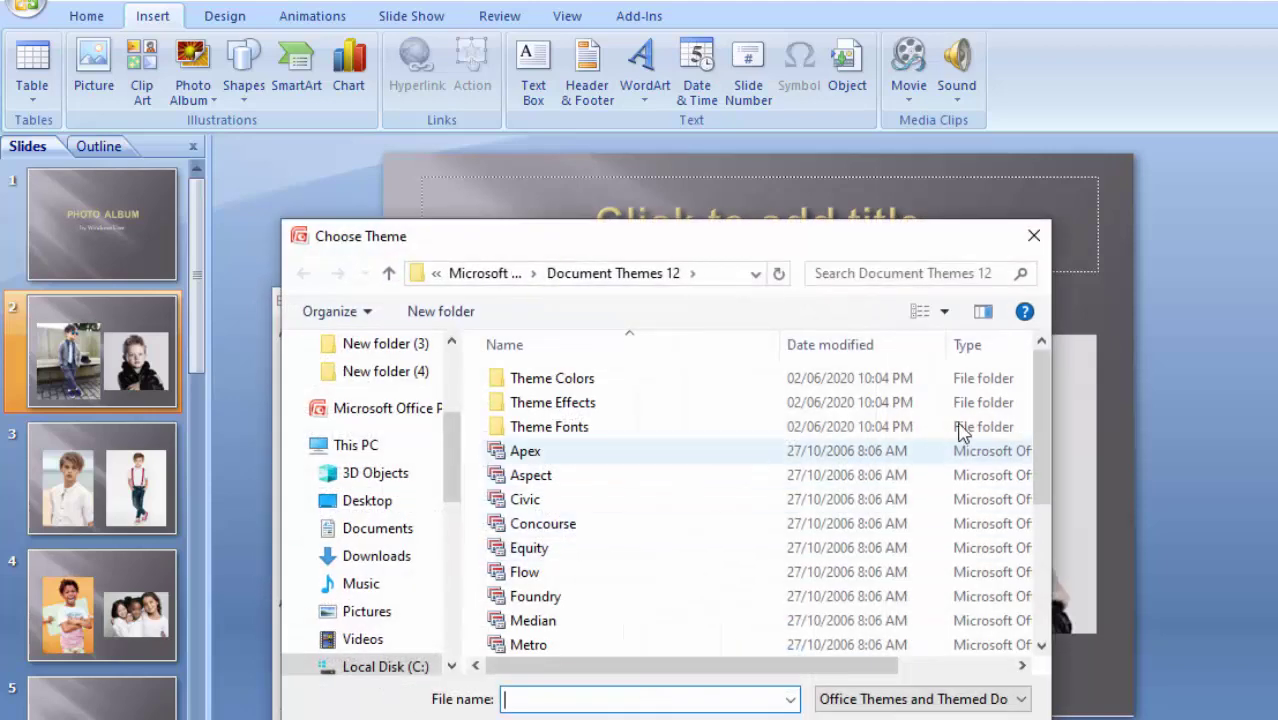
{"action": "left_click_drag", "start_coordinate": [1040, 430], "coordinate": [1037, 447]}
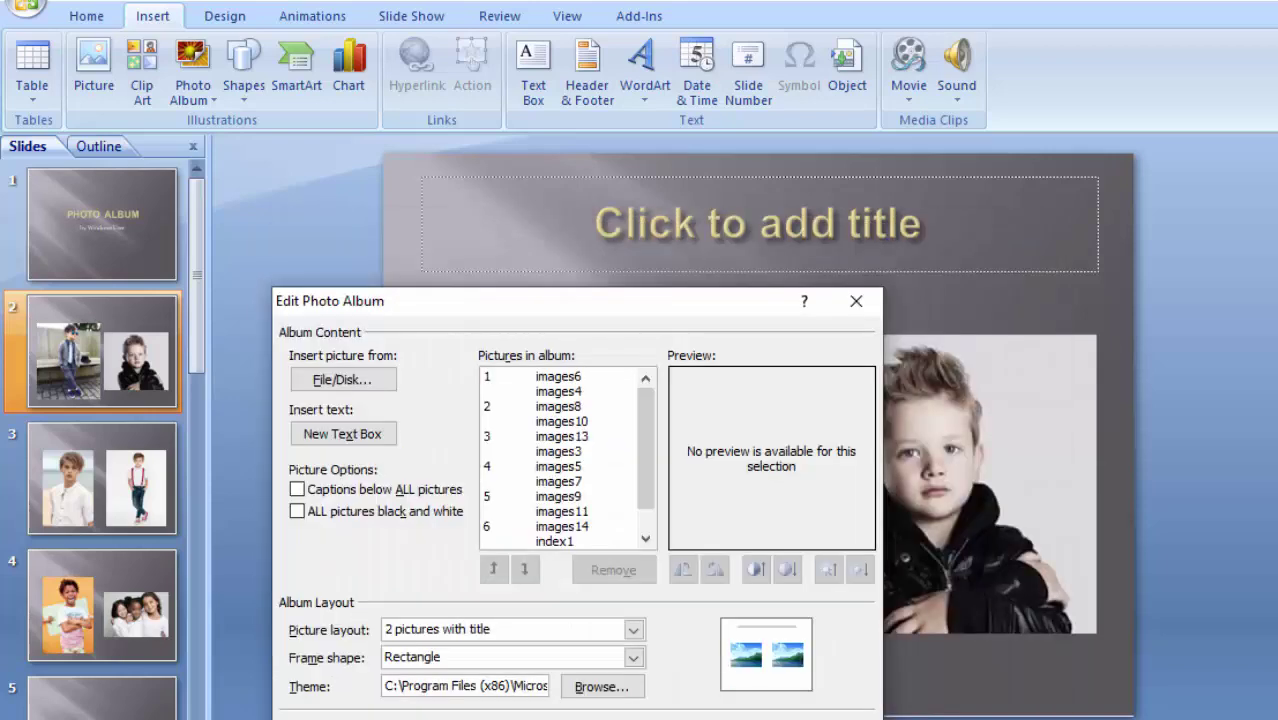
{"action": "key", "text": "Return"}
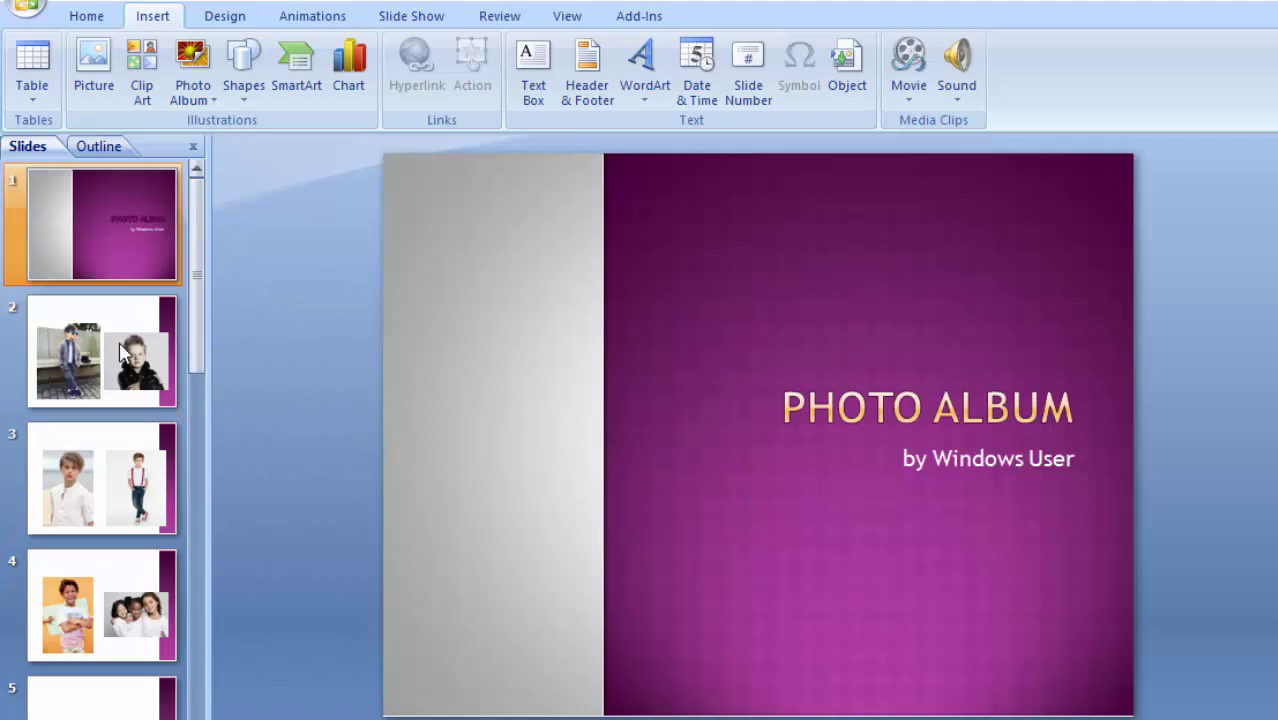
{"action": "left_click", "coordinate": [90, 355]}
{"action": "left_click", "coordinate": [109, 446]}
{"action": "left_click", "coordinate": [118, 577]}
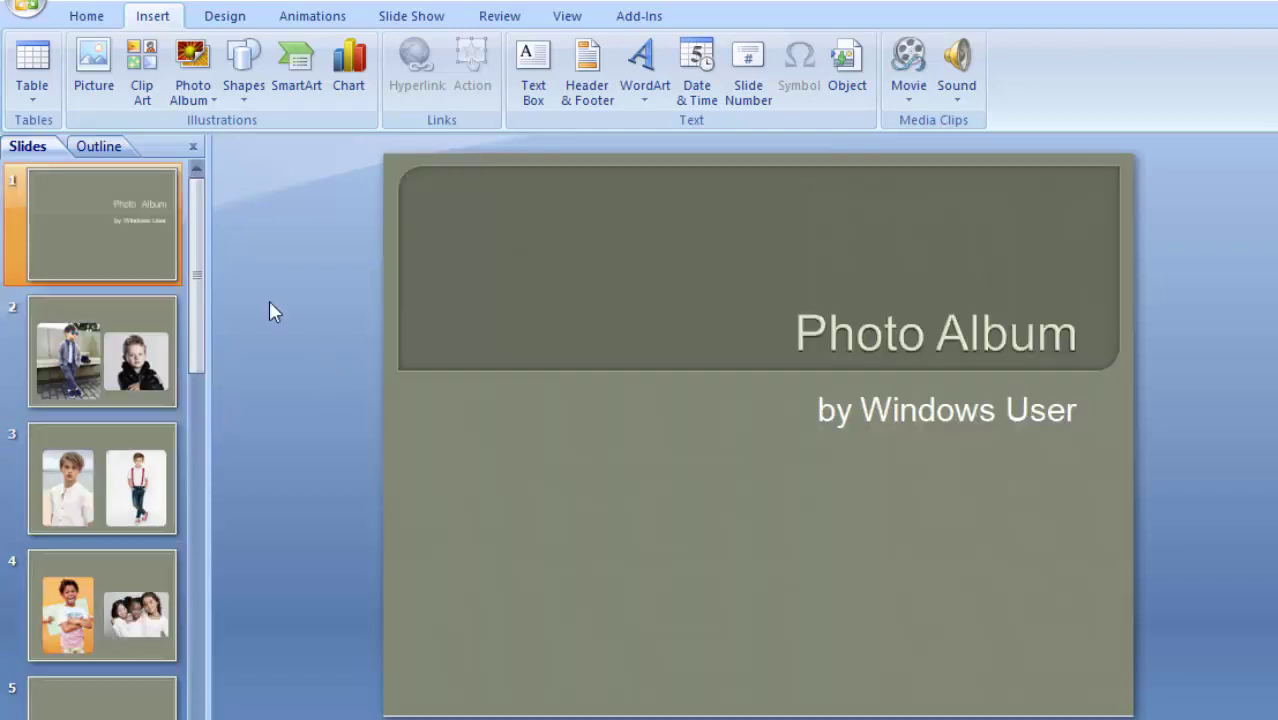
- Edit the existing photo album to use the Paper theme and captions below all pictures, and update the slides
{"action": "left_click", "coordinate": [193, 95]}
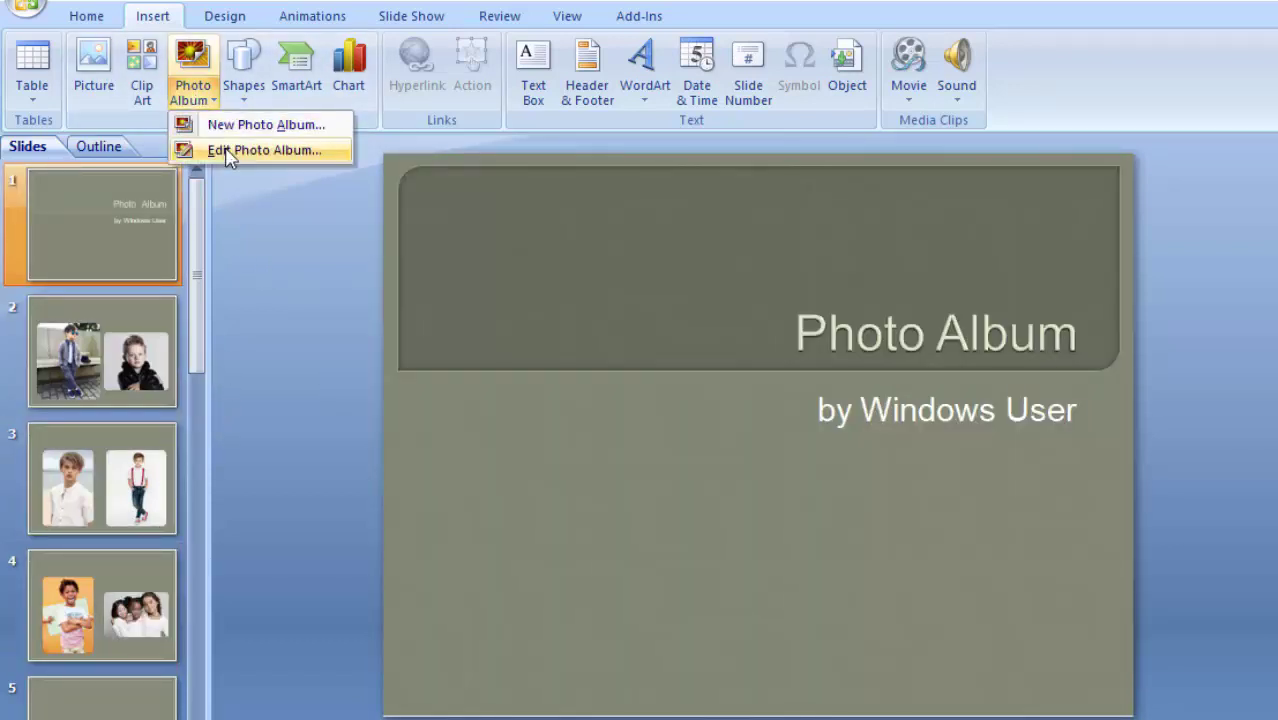
{"action": "left_click", "coordinate": [226, 152]}
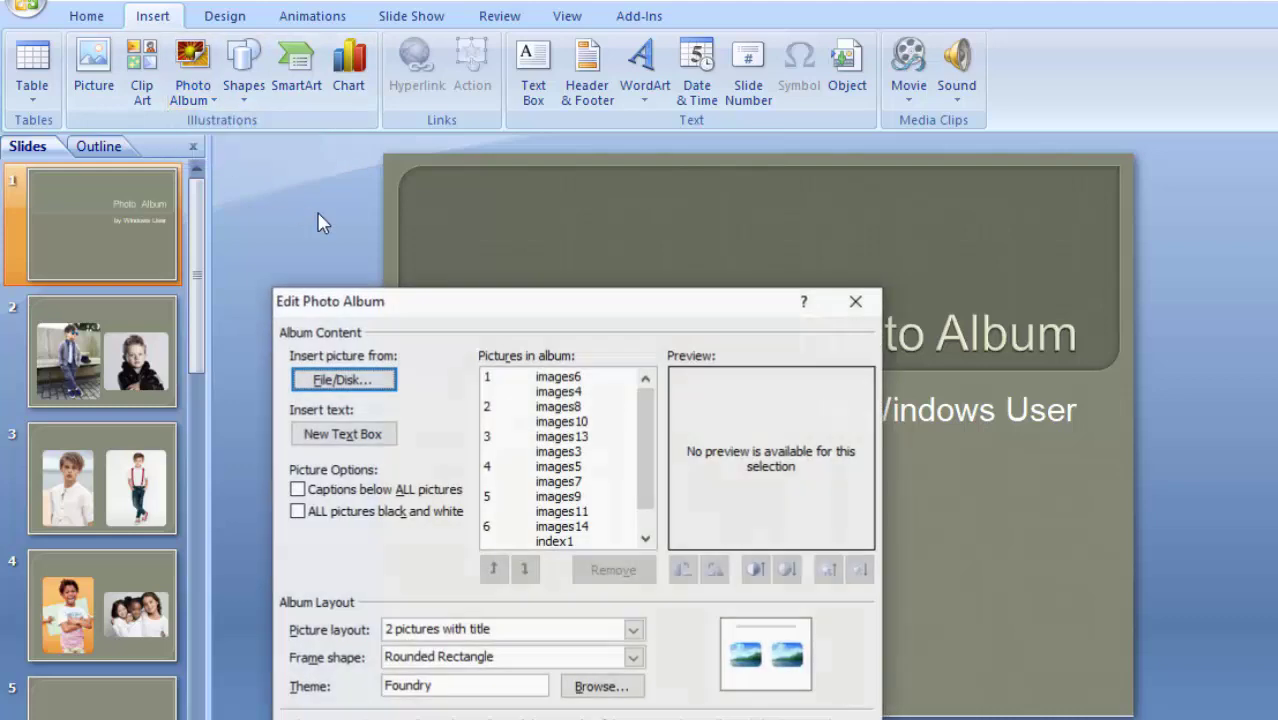
{"action": "left_click_drag", "start_coordinate": [449, 313], "coordinate": [382, 131]}
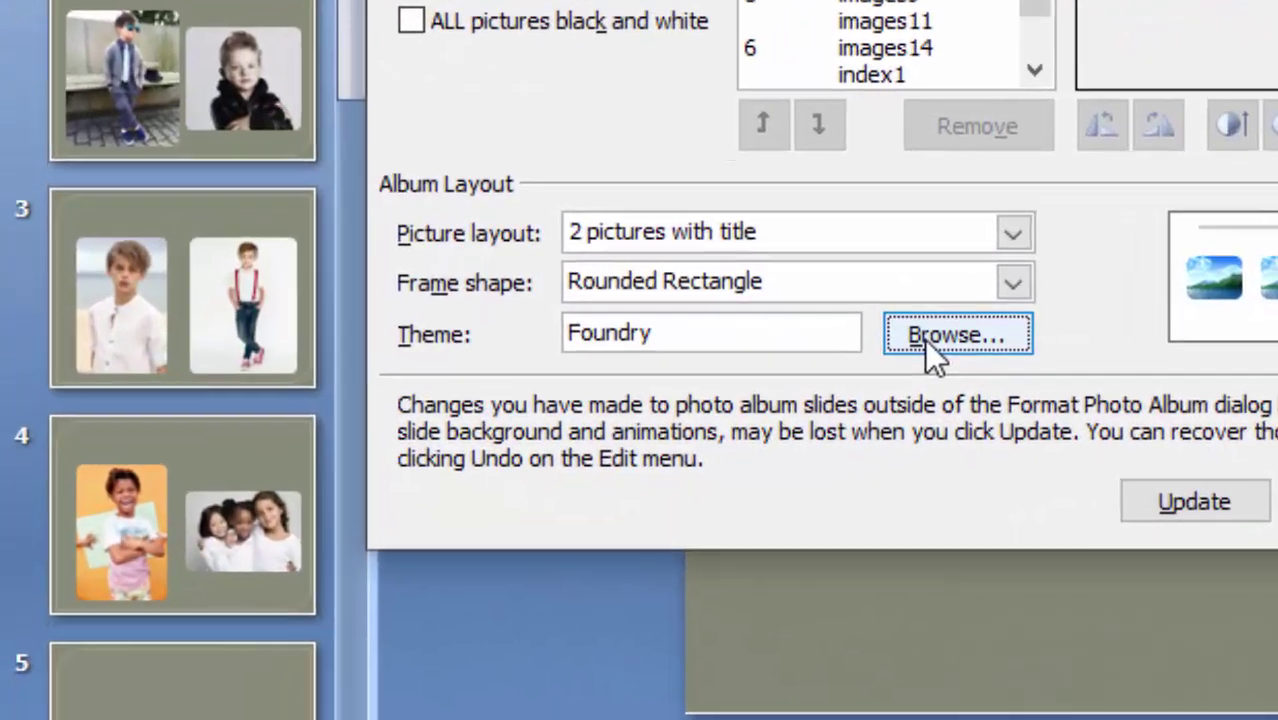
{"action": "left_click", "coordinate": [706, 436]}
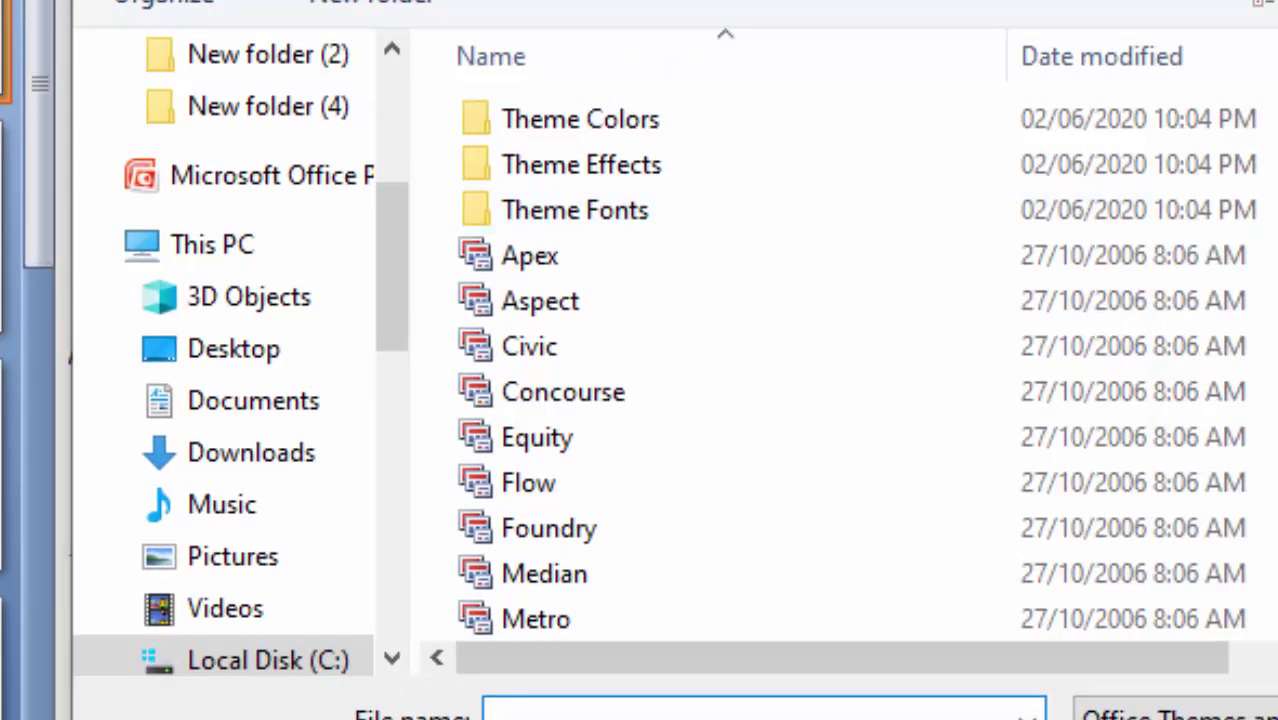
{"action": "scroll", "coordinate": [1030, 200], "scroll_direction": "down", "scroll_amount": 4}
{"action": "left_click", "coordinate": [522, 387]}
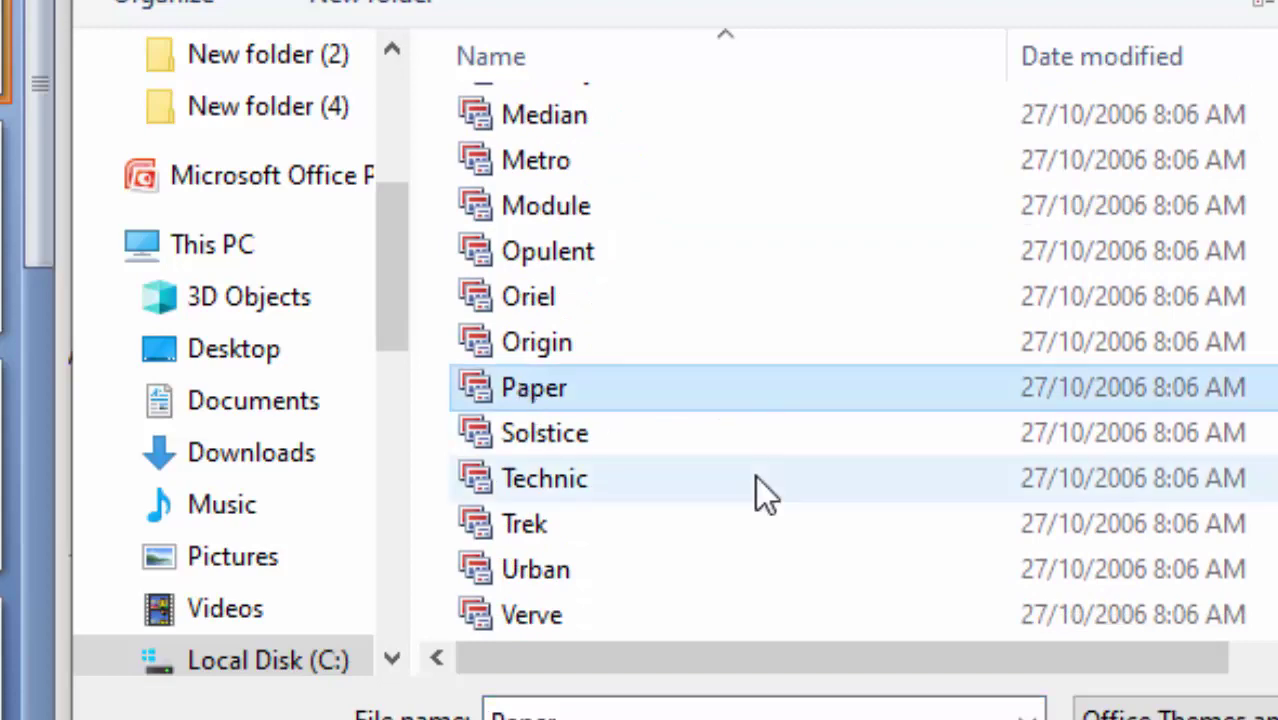
{"action": "left_click", "coordinate": [1130, 719]}
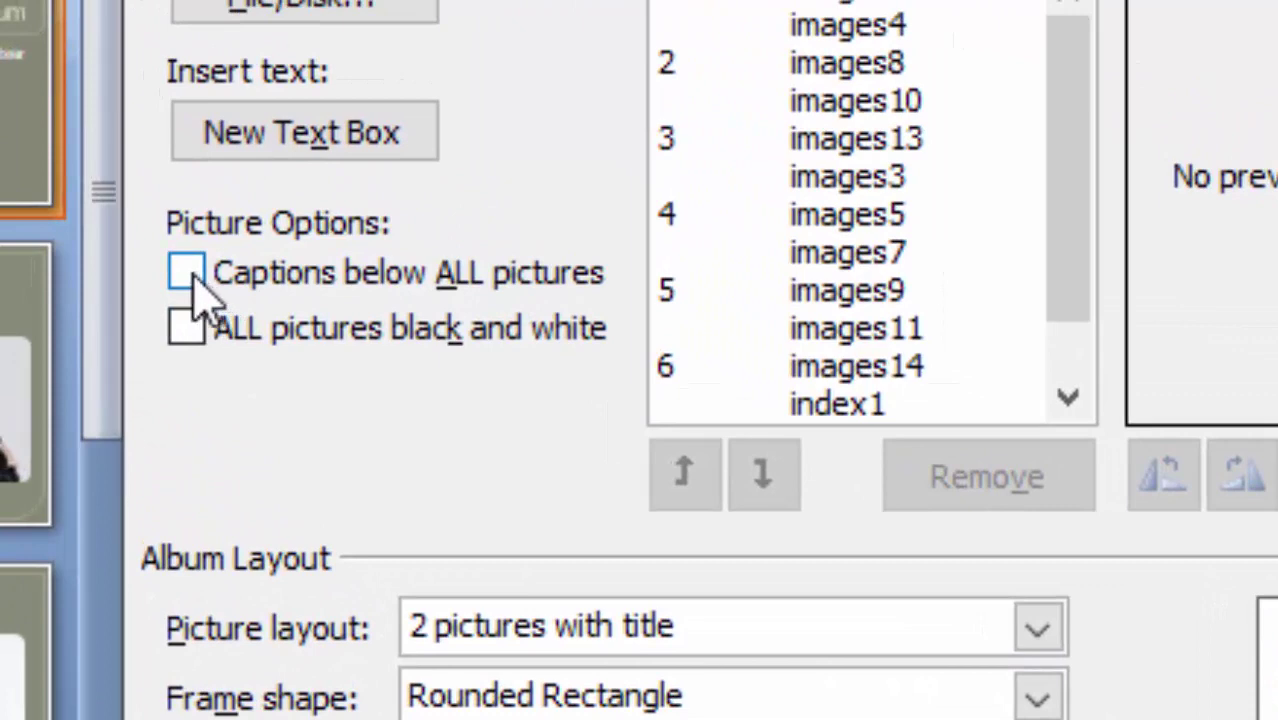
{"action": "left_click", "coordinate": [190, 276]}
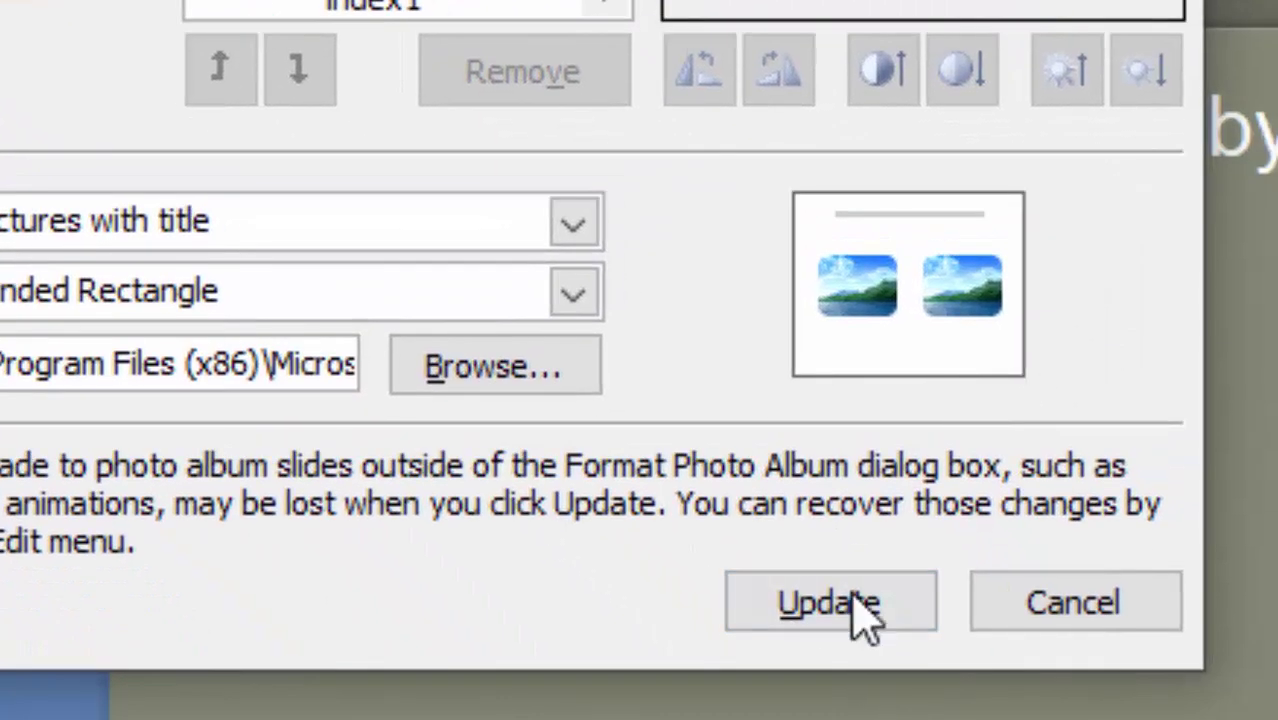
{"action": "left_click", "coordinate": [970, 713]}
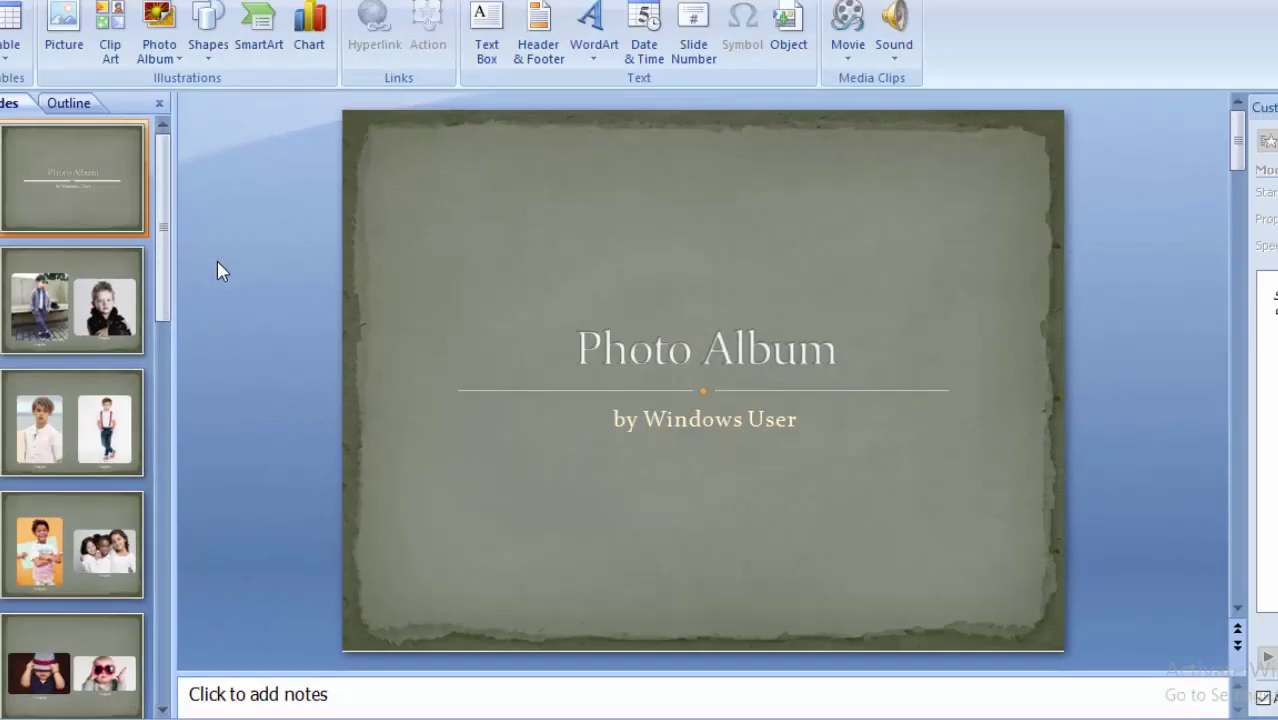
- Play the captioned album as a slide show from the beginning, advance through to the last slides and end the show
{"action": "key", "text": "F5"}
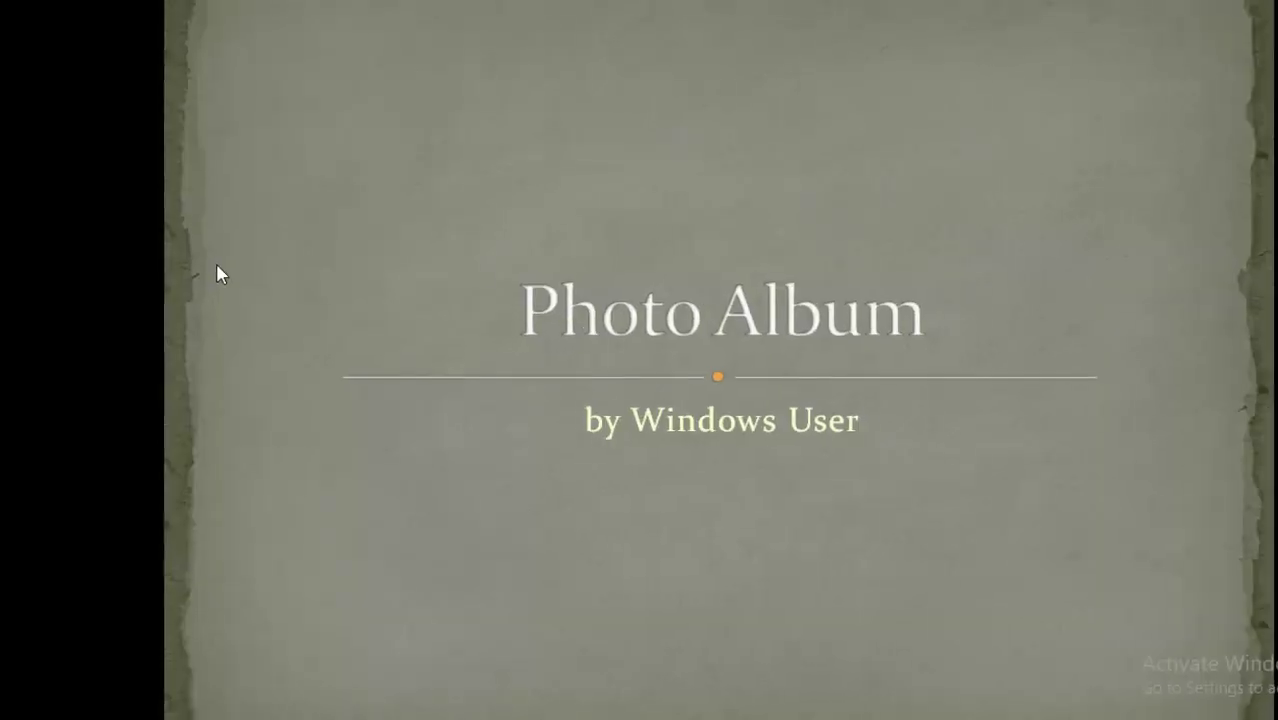
{"action": "left_click", "coordinate": [213, 280]}
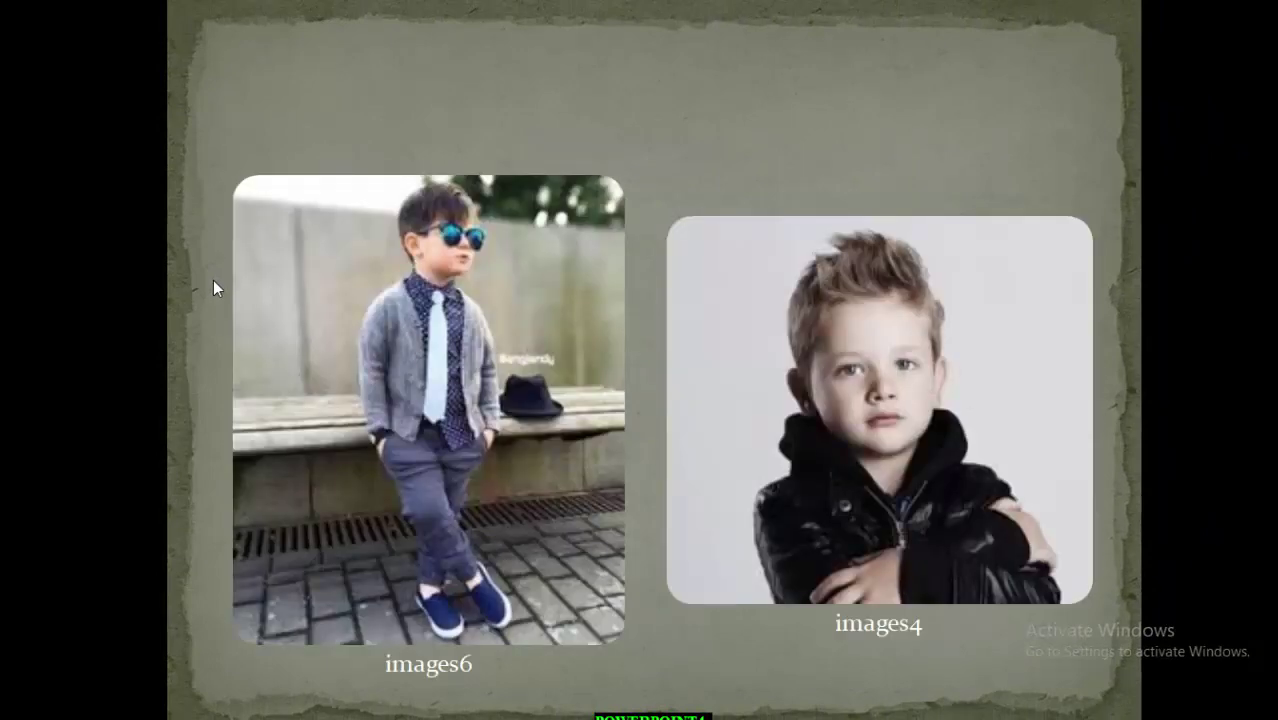
{"action": "left_click", "coordinate": [213, 281]}
{"action": "left_click", "coordinate": [213, 281]}
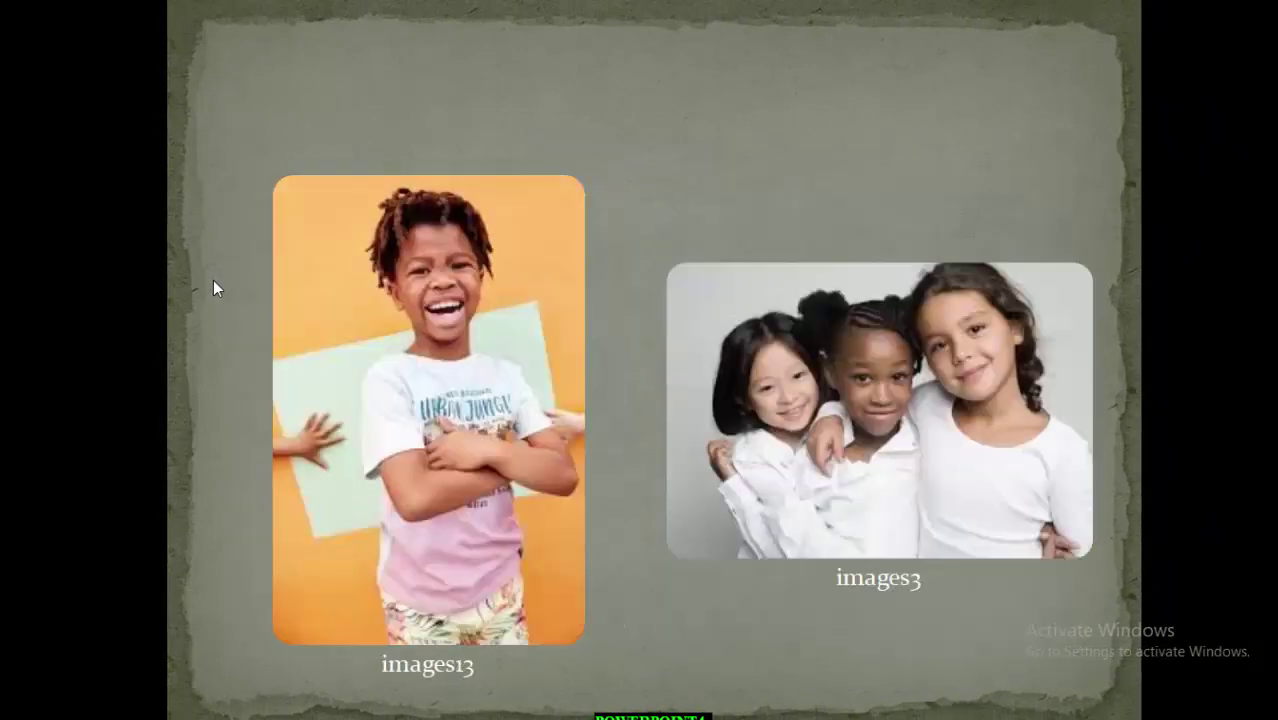
{"action": "left_click", "coordinate": [213, 288]}
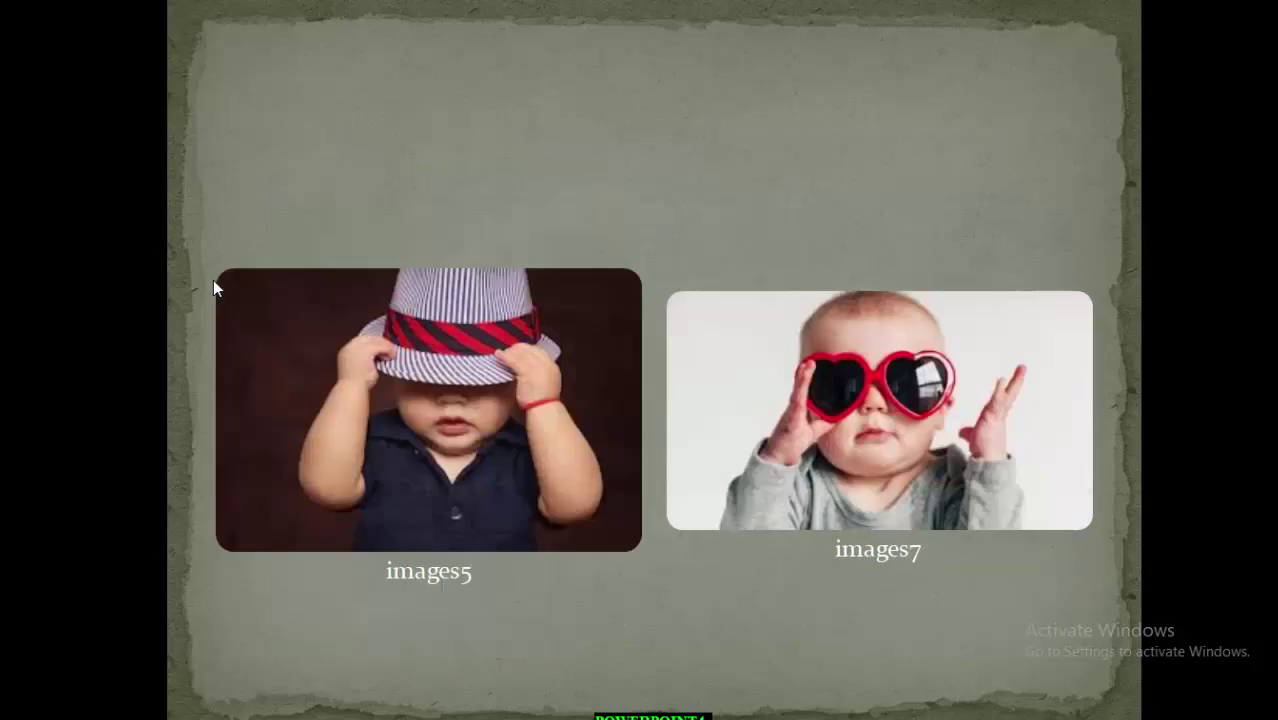
{"action": "left_click", "coordinate": [214, 287]}
{"action": "left_click", "coordinate": [214, 287]}
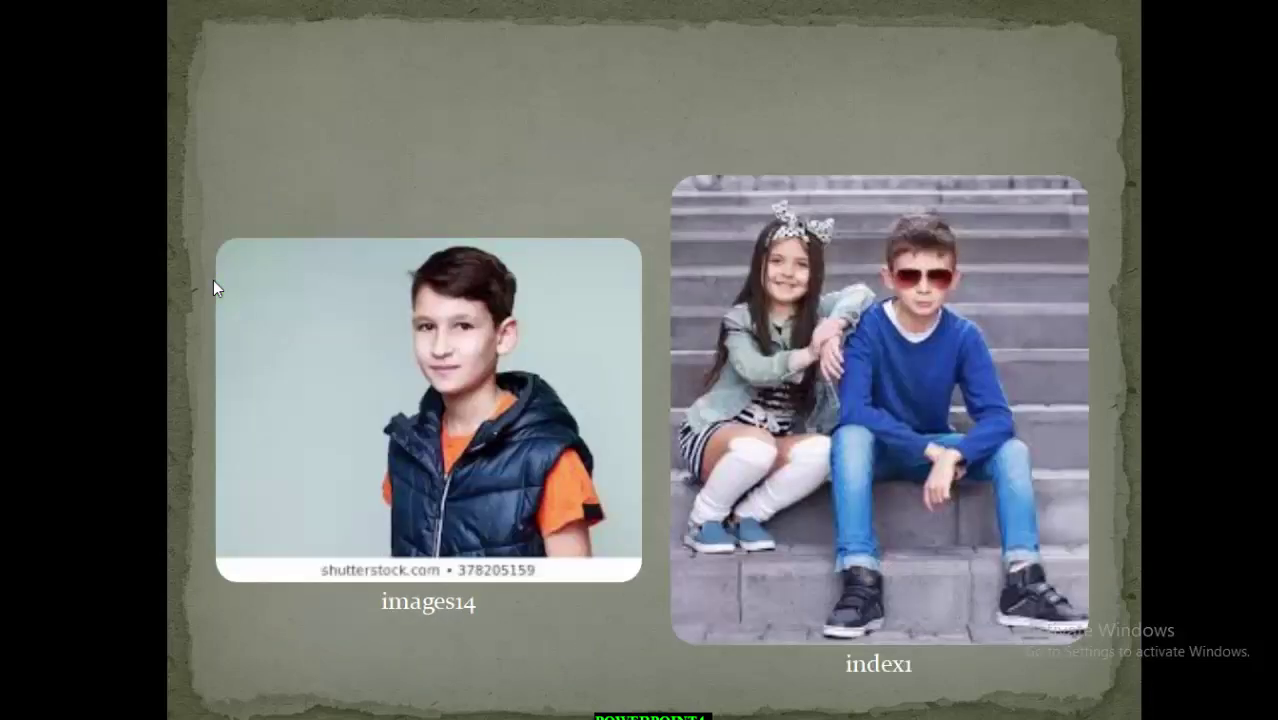
{"action": "left_click", "coordinate": [214, 287]}
{"action": "key", "text": "Escape"}
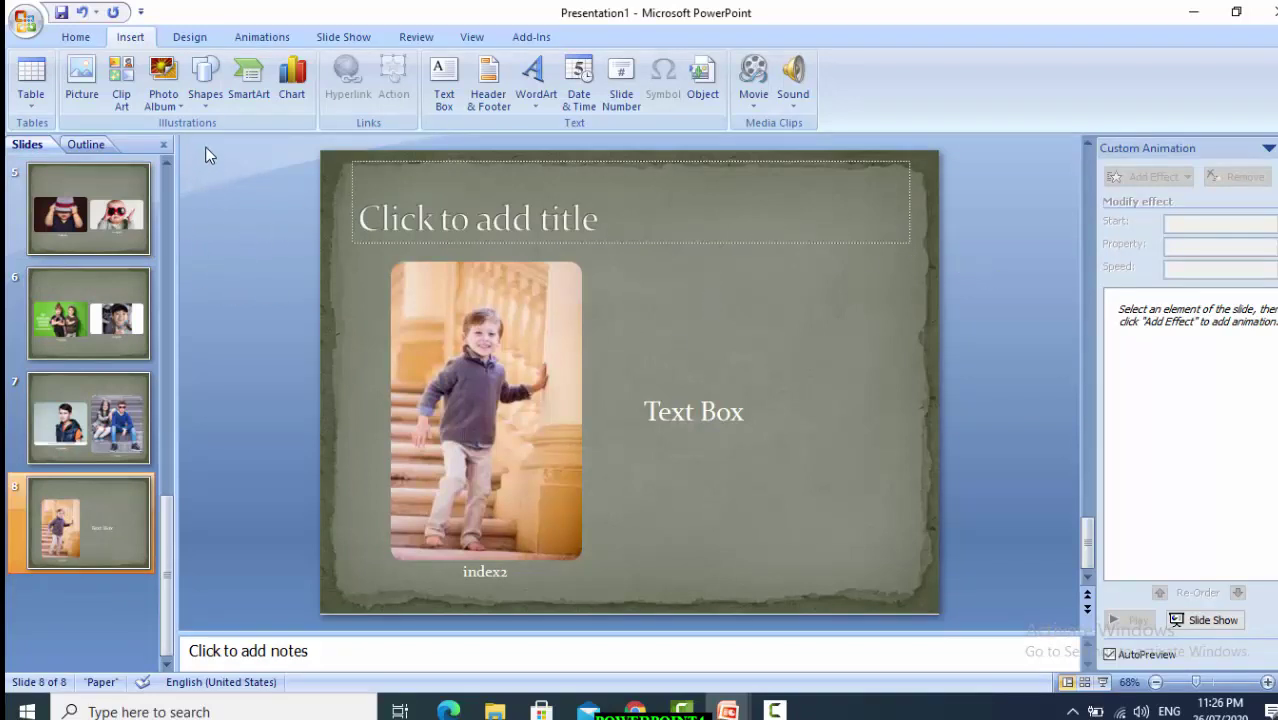
- Close the Custom Animation pane, turn on automatic advance for slide 8 and increase its delay, keeping advance on mouse click enabled
{"action": "left_click", "coordinate": [262, 37]}
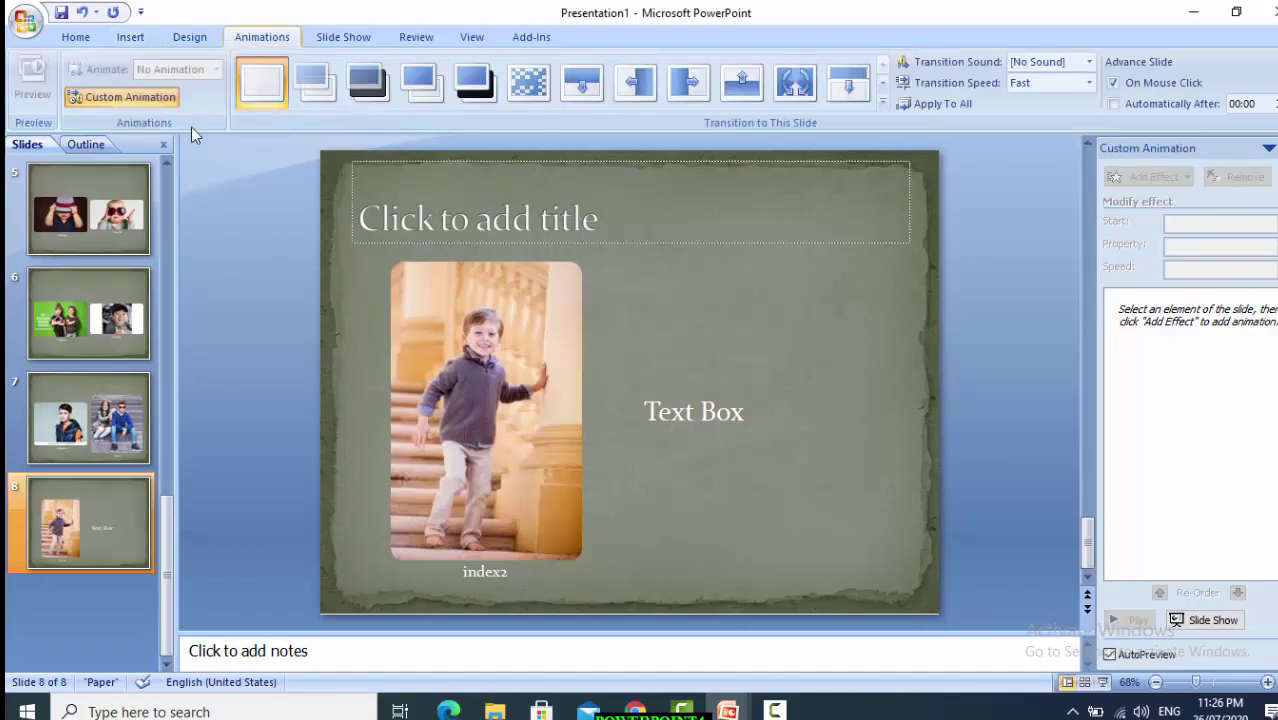
{"action": "left_click", "coordinate": [147, 97]}
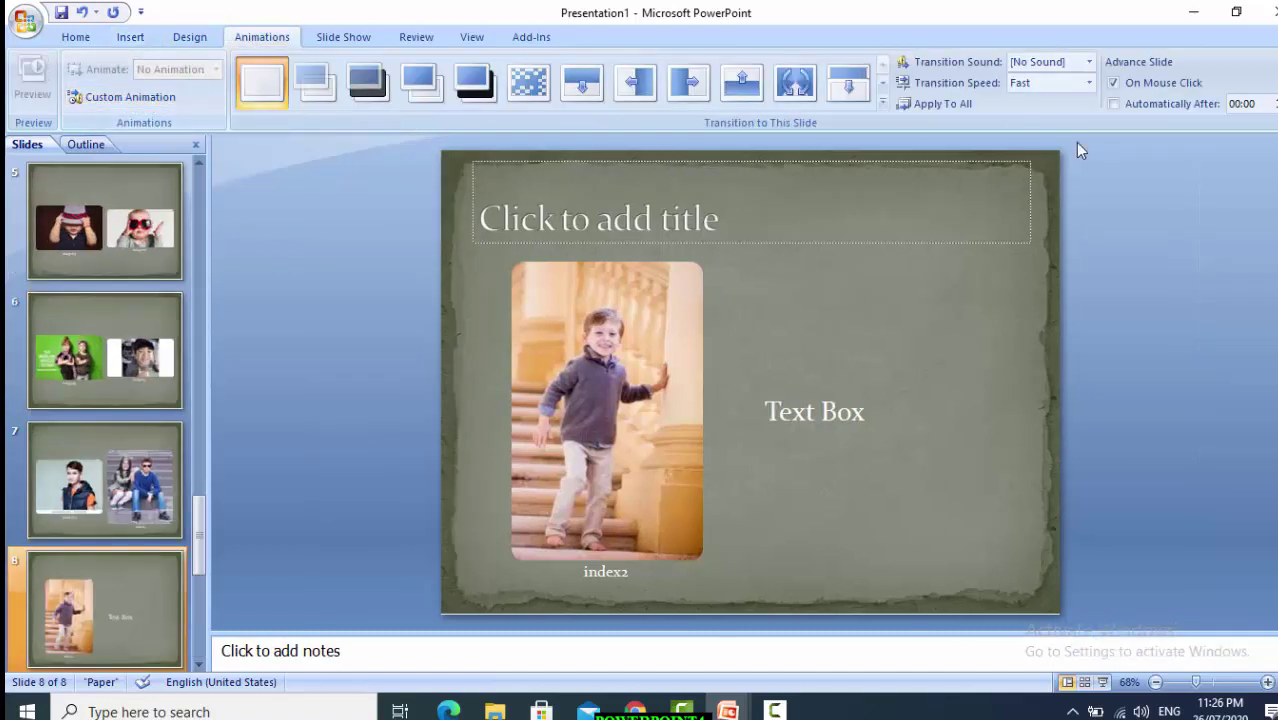
{"action": "left_click", "coordinate": [1112, 103]}
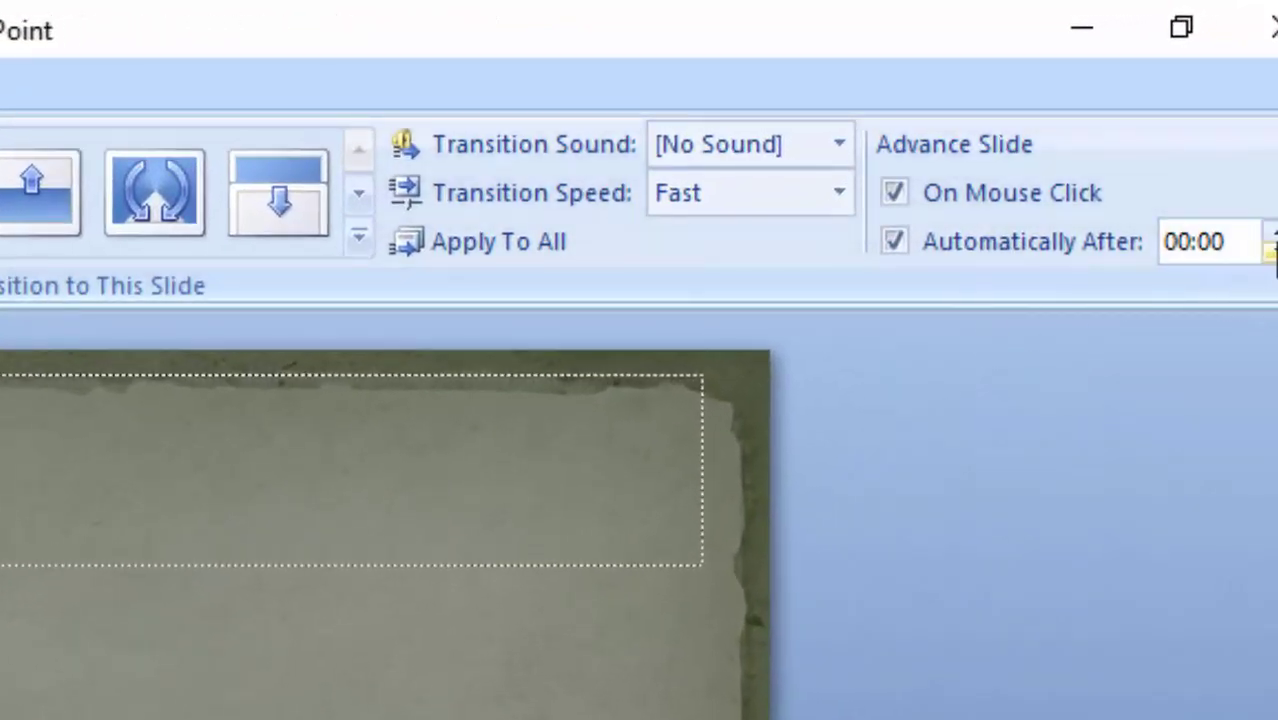
{"action": "left_click", "coordinate": [1271, 232]}
{"action": "left_click", "coordinate": [1271, 232]}
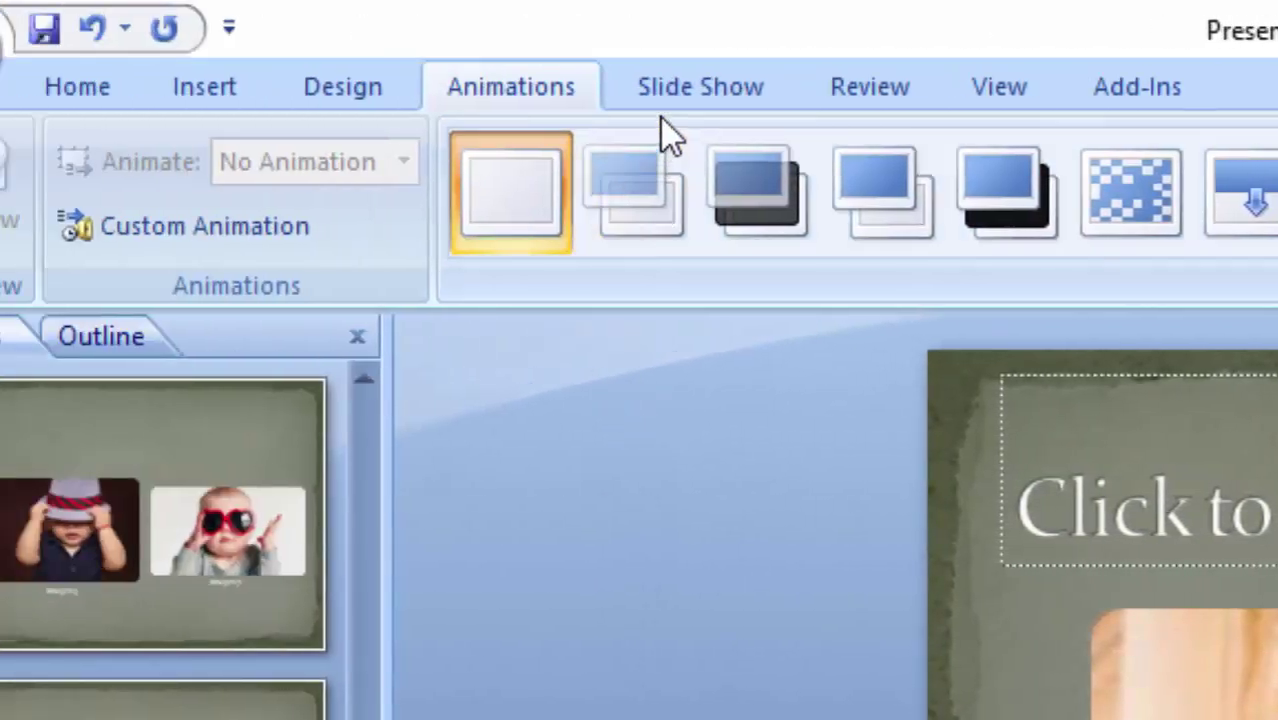
- Check the loop and slide advance options in the slide show setup and accept them
{"action": "left_click", "coordinate": [670, 88]}
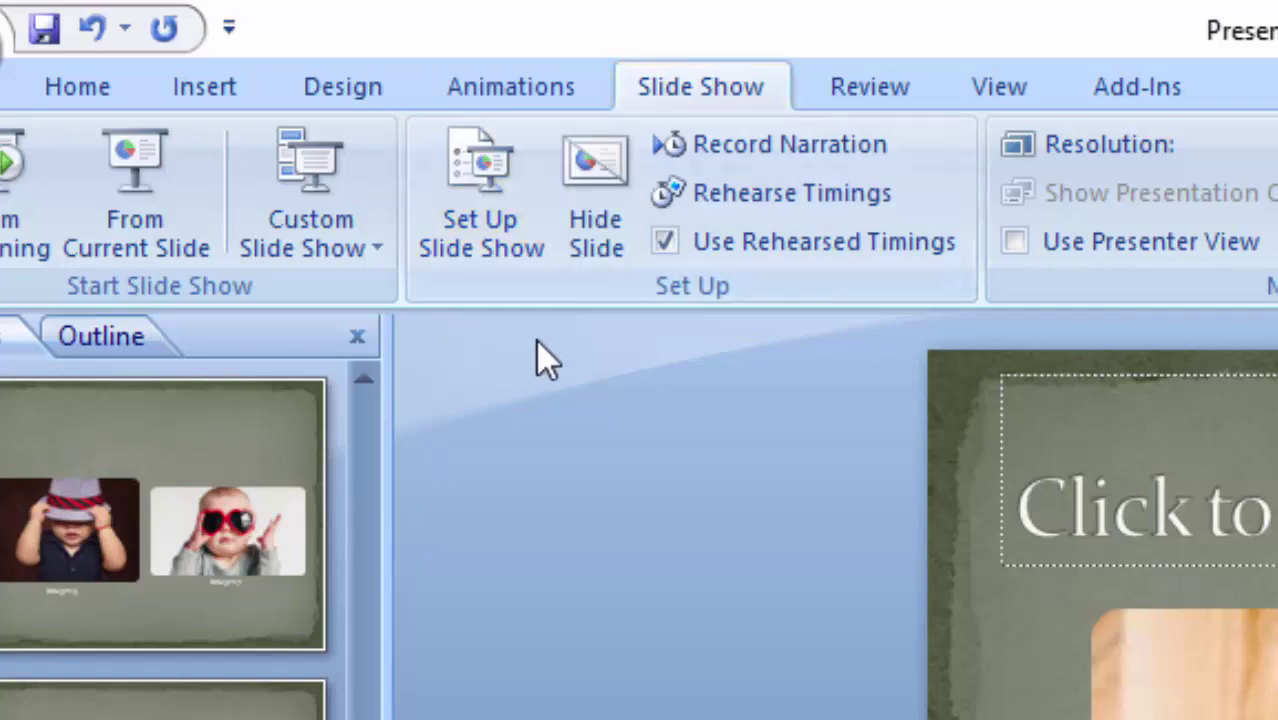
{"action": "left_click", "coordinate": [492, 235]}
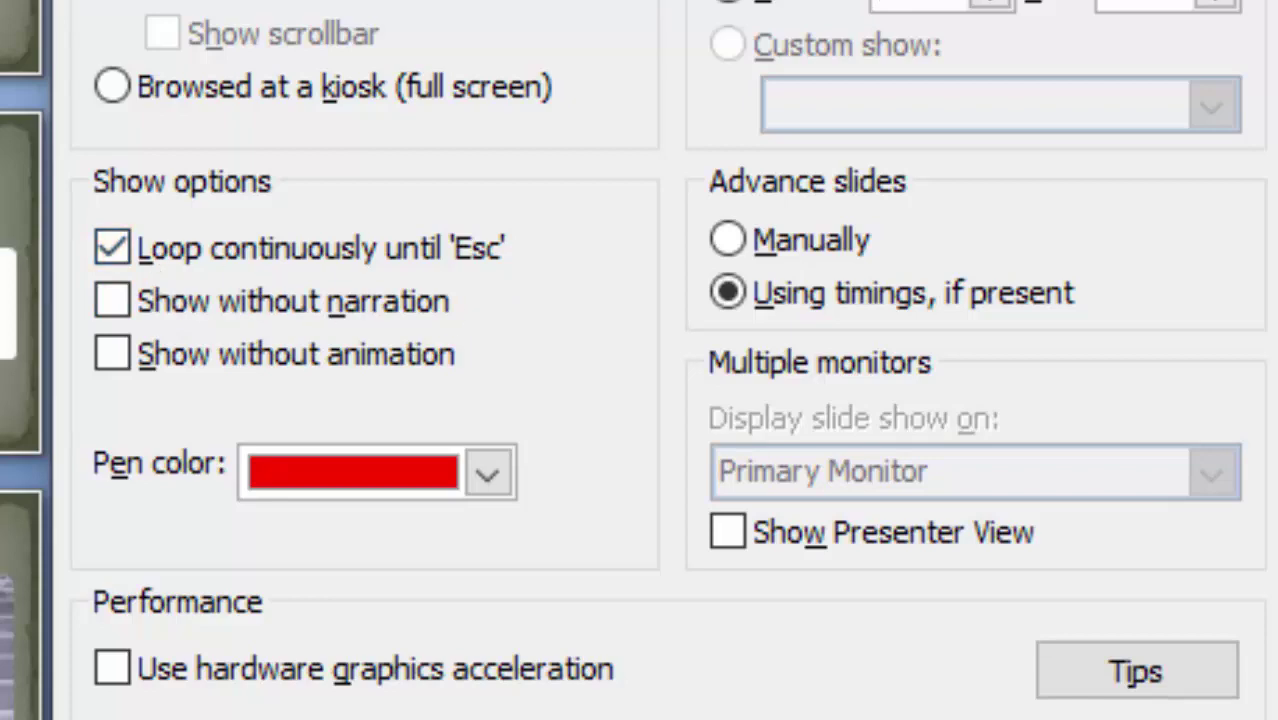
{"action": "key", "text": "Return"}
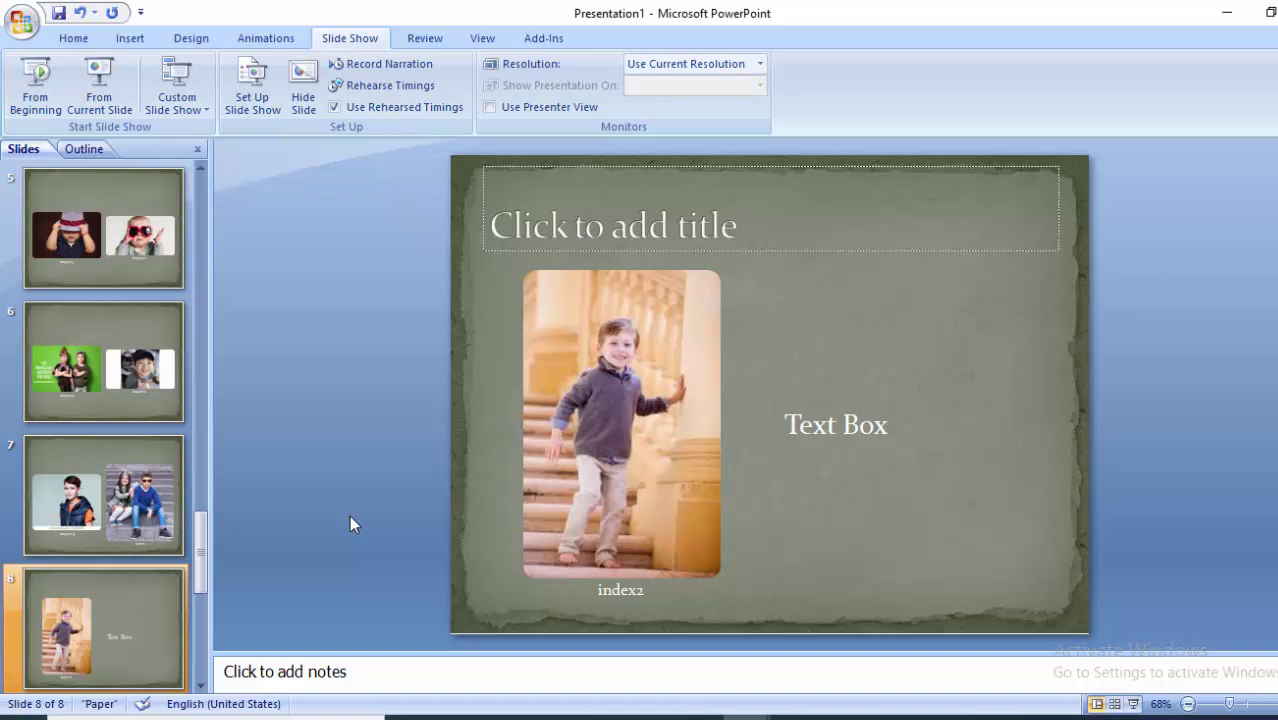
- Save the presentation as Photo Album in the Documents folder as a PowerPoint Presentation
{"action": "key", "text": "ctrl+s"}
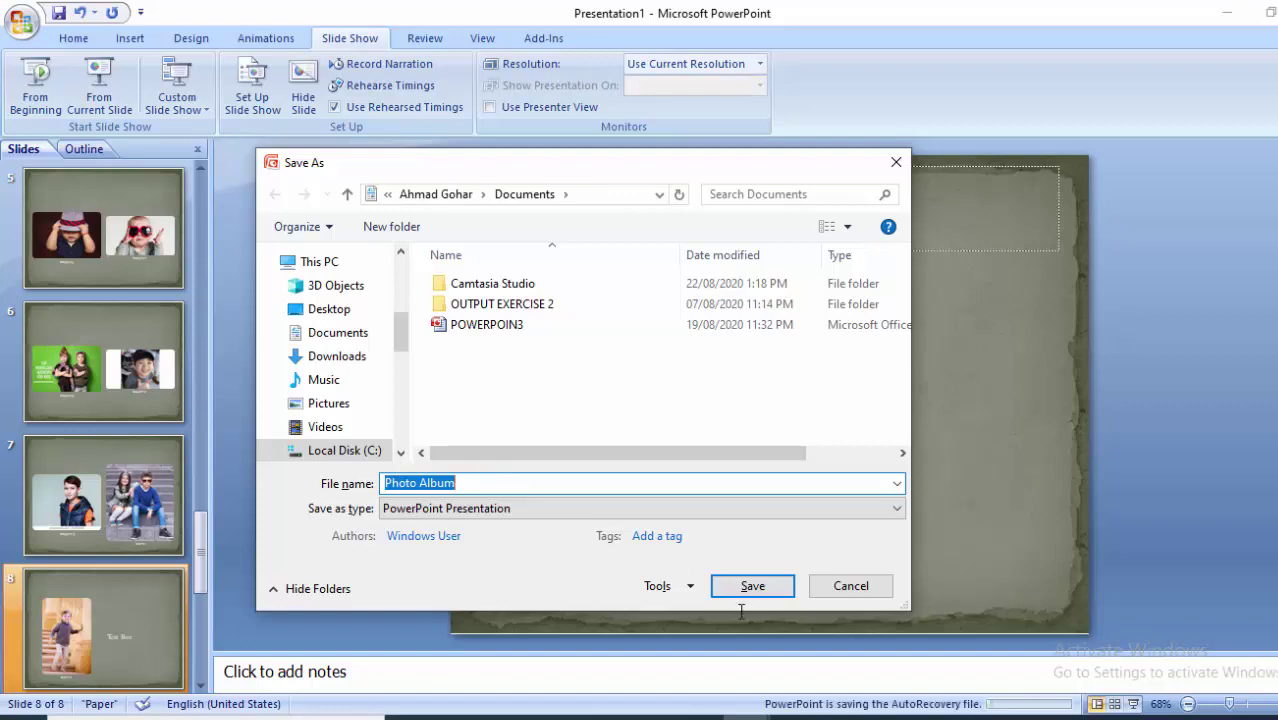
{"action": "left_click", "coordinate": [762, 589]}
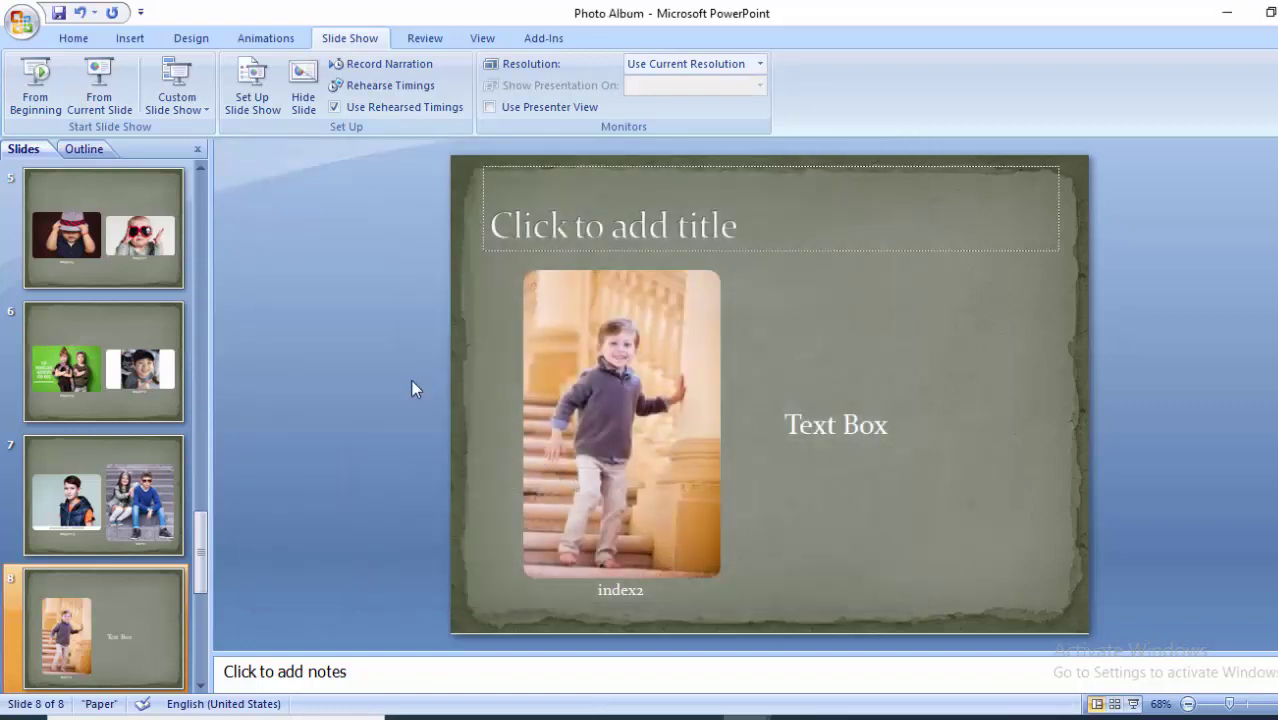
- Play the saved album as a slide show from the beginning and advance through every slide up to slide 8
{"action": "key", "text": "F5"}
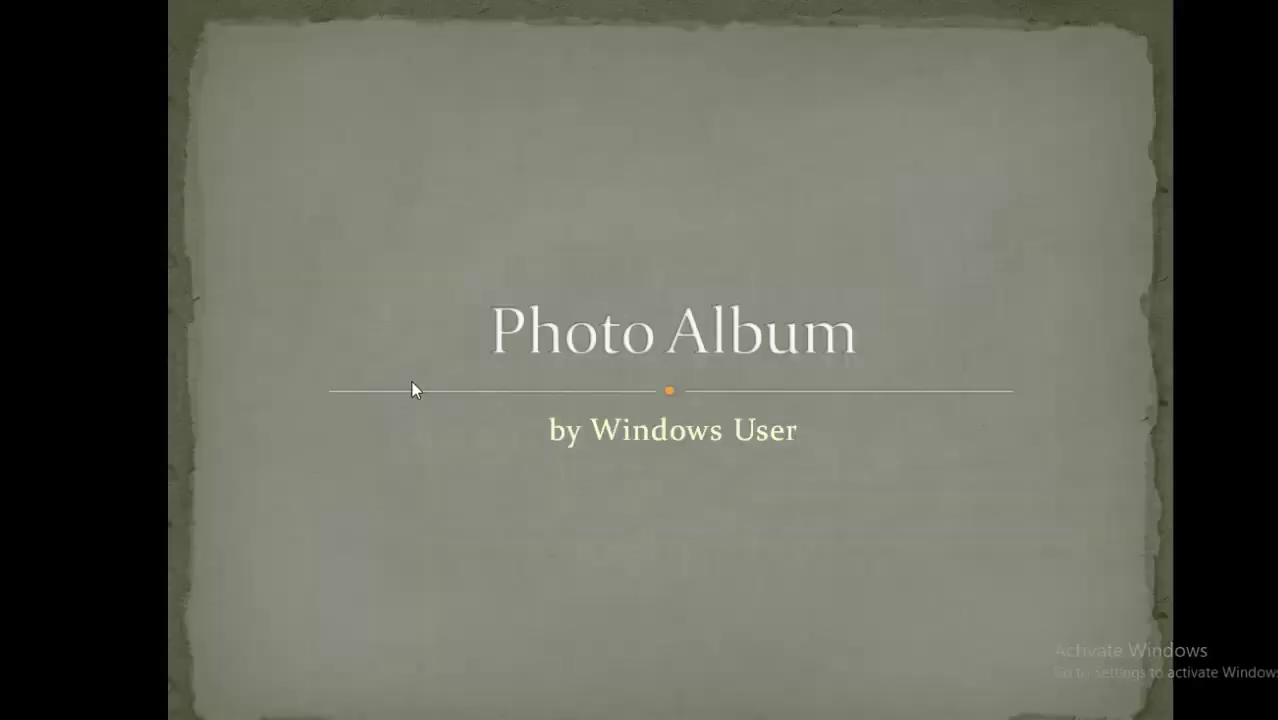
{"action": "left_click", "coordinate": [411, 390]}
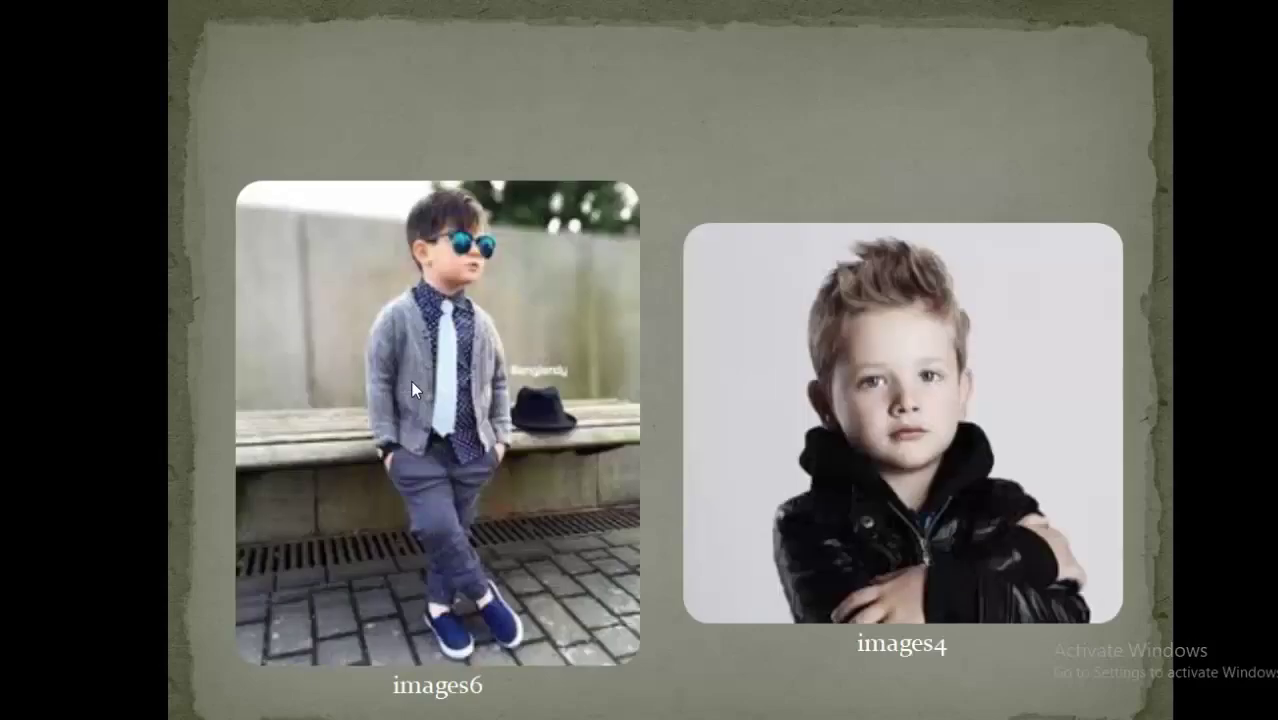
{"action": "left_click", "coordinate": [412, 390]}
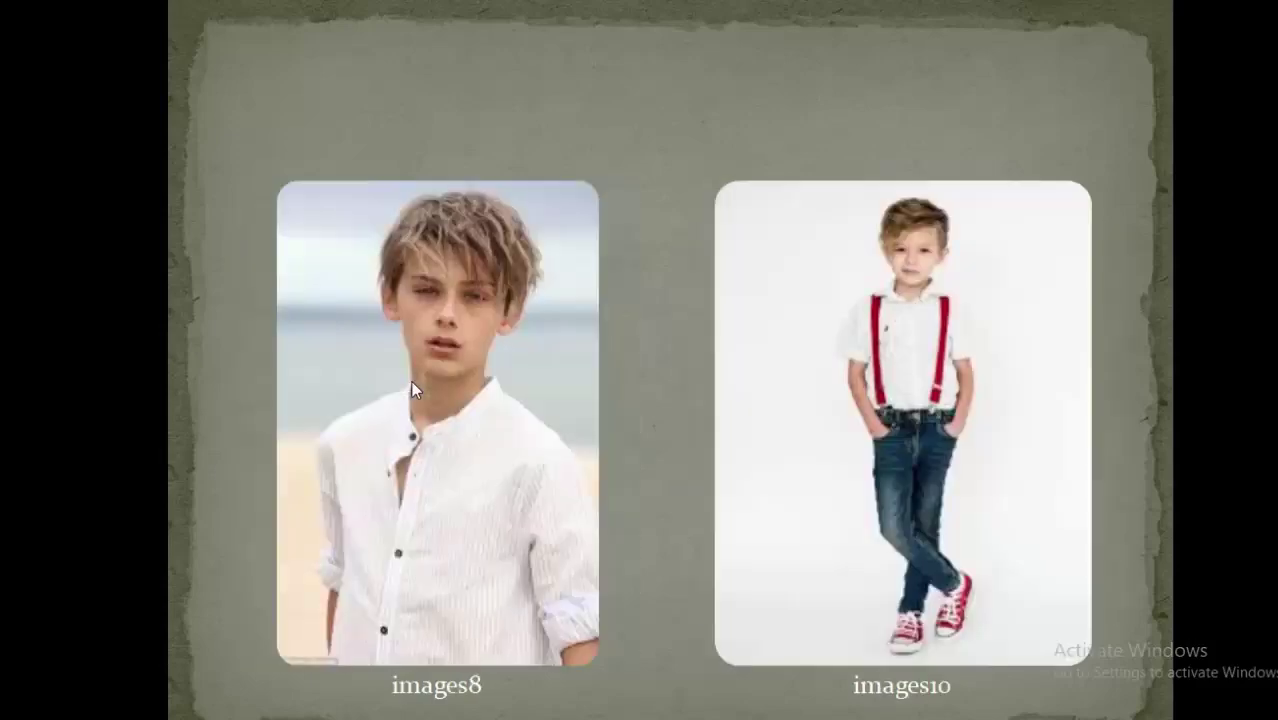
{"action": "left_click", "coordinate": [412, 383]}
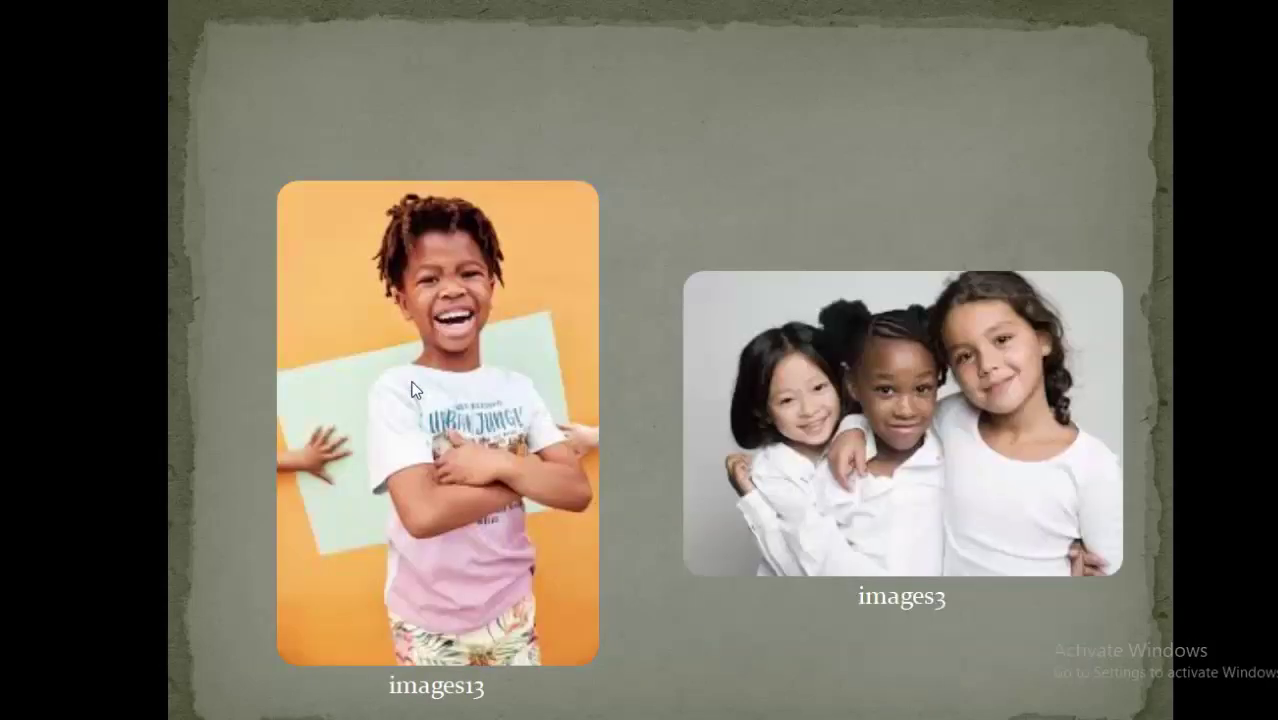
{"action": "left_click", "coordinate": [413, 390]}
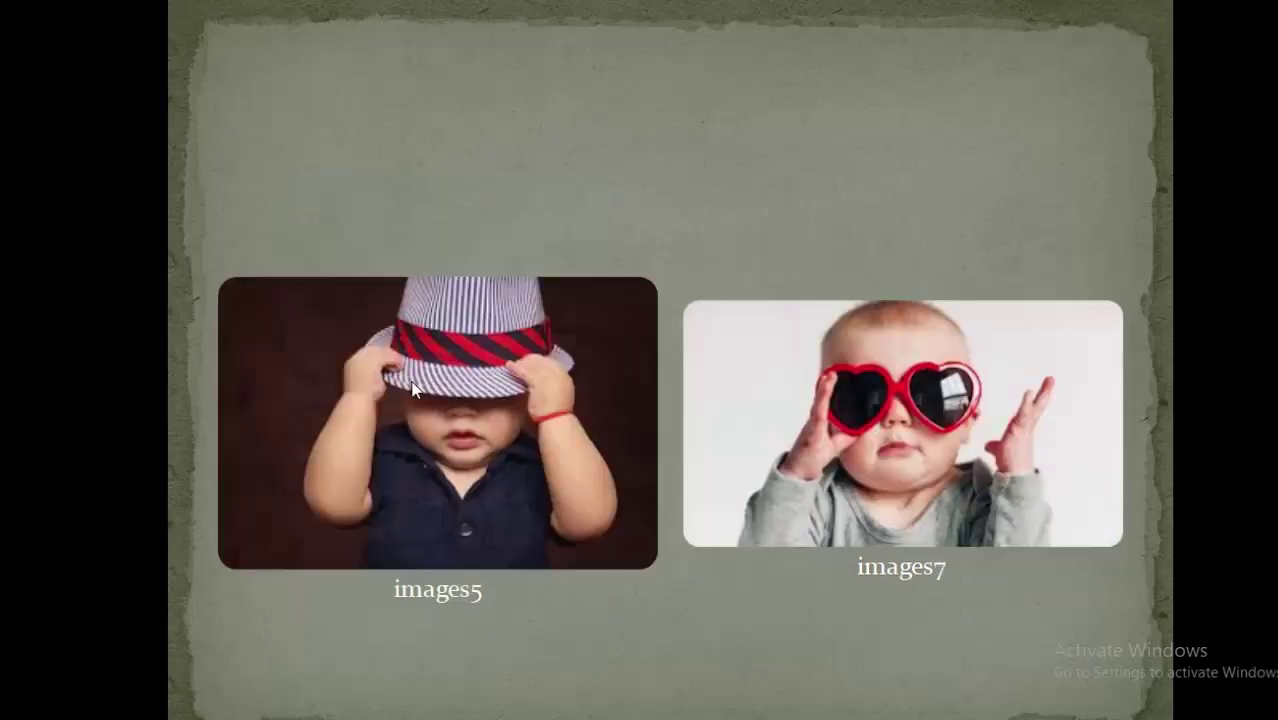
{"action": "left_click", "coordinate": [412, 390]}
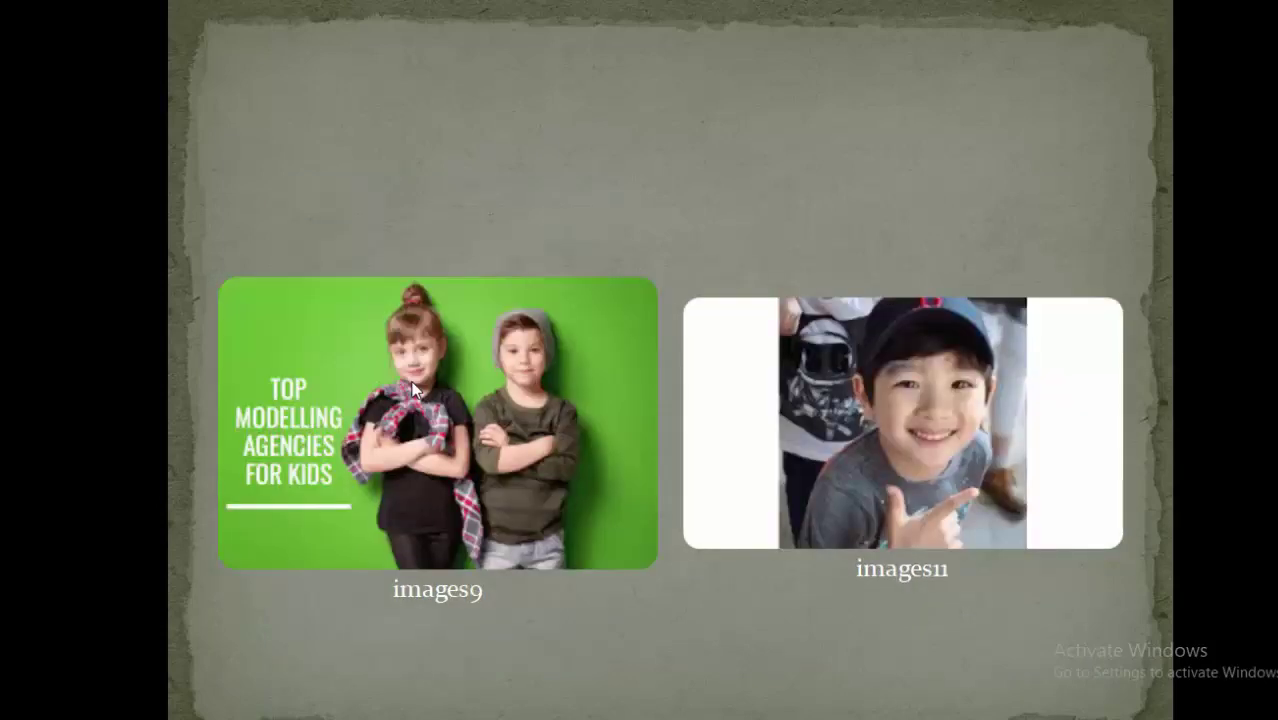
{"action": "left_click", "coordinate": [414, 390]}
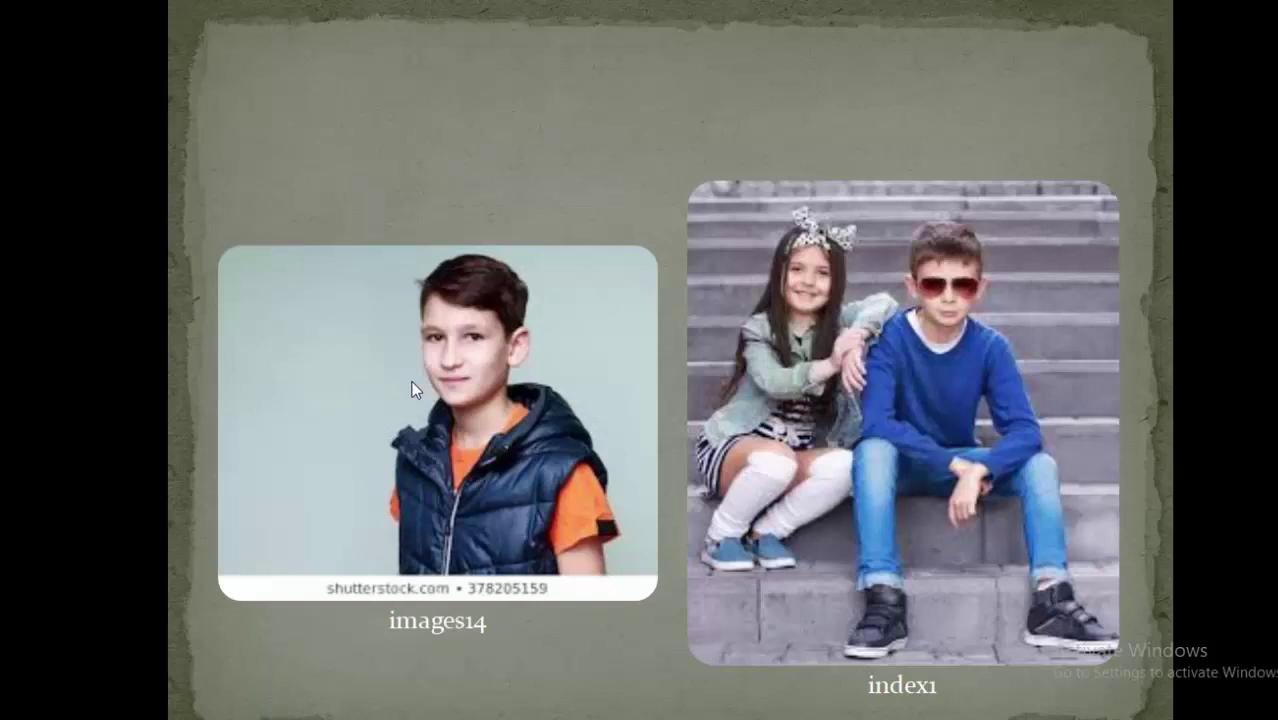
{"action": "left_click", "coordinate": [413, 390]}
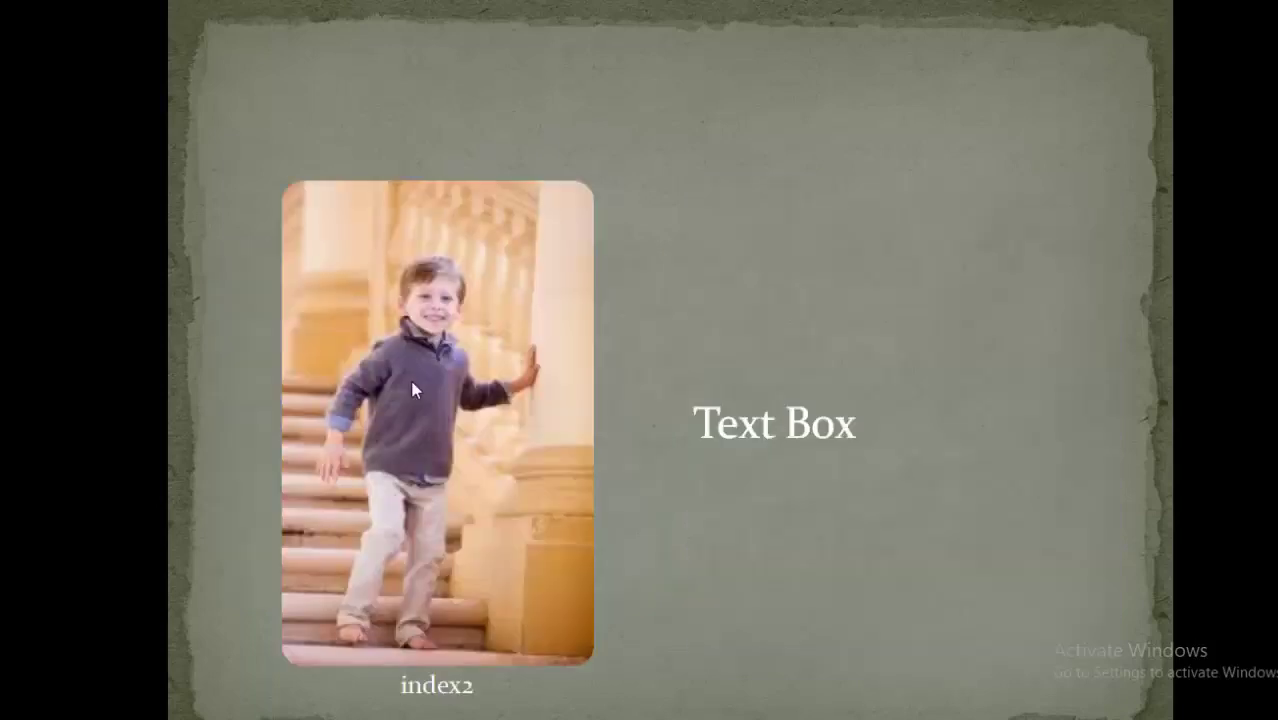
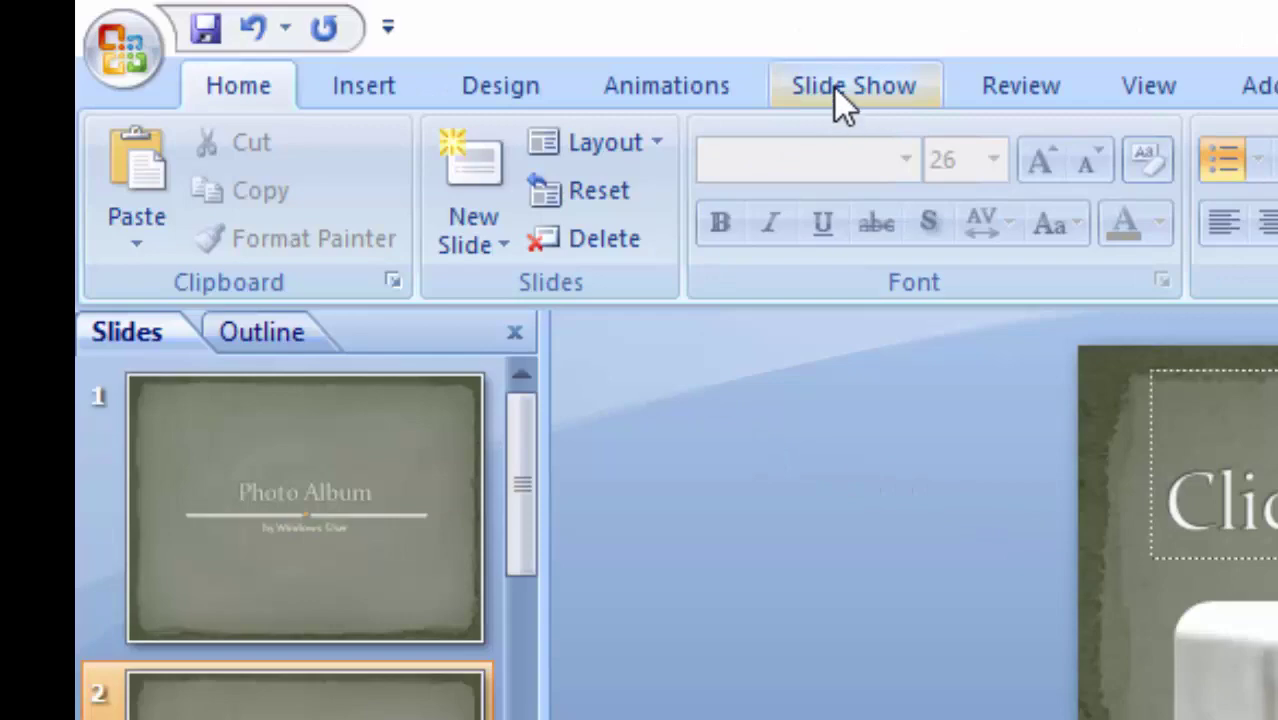
- Start rehearsing the slide timings for the photo album and advance through the slides one by one
{"action": "left_click", "coordinate": [836, 86]}
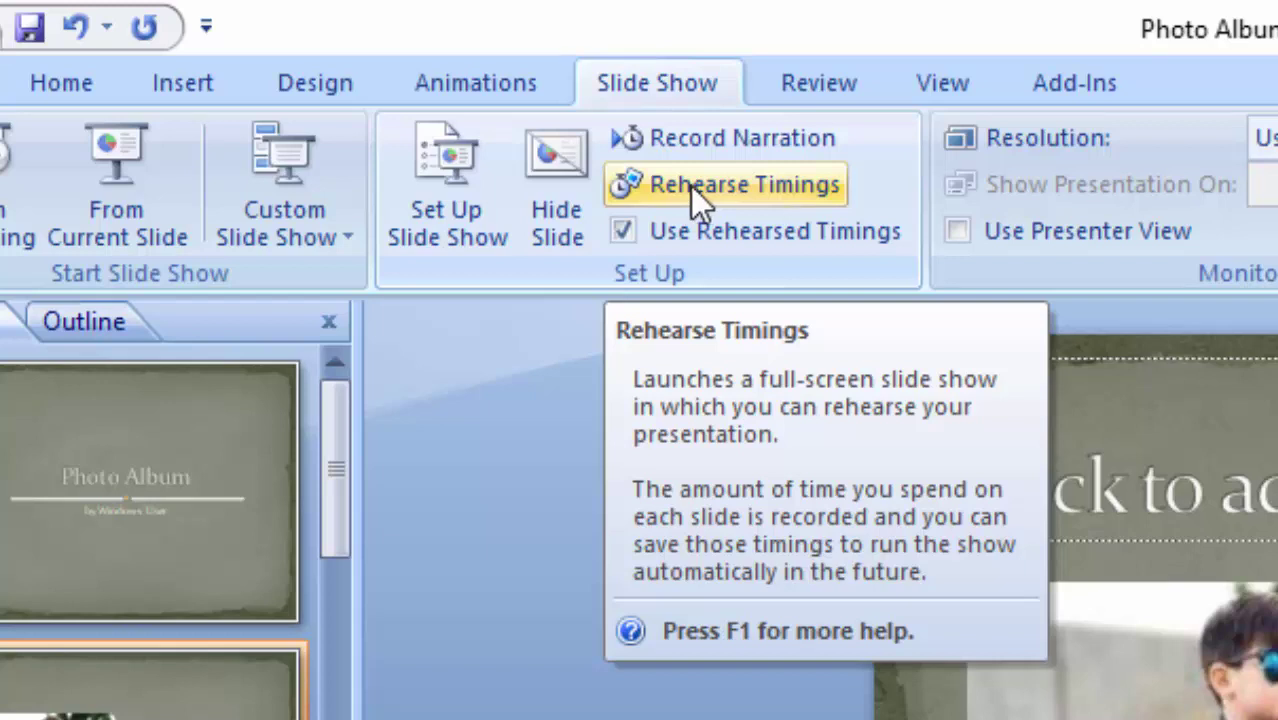
{"action": "left_click", "coordinate": [690, 186]}
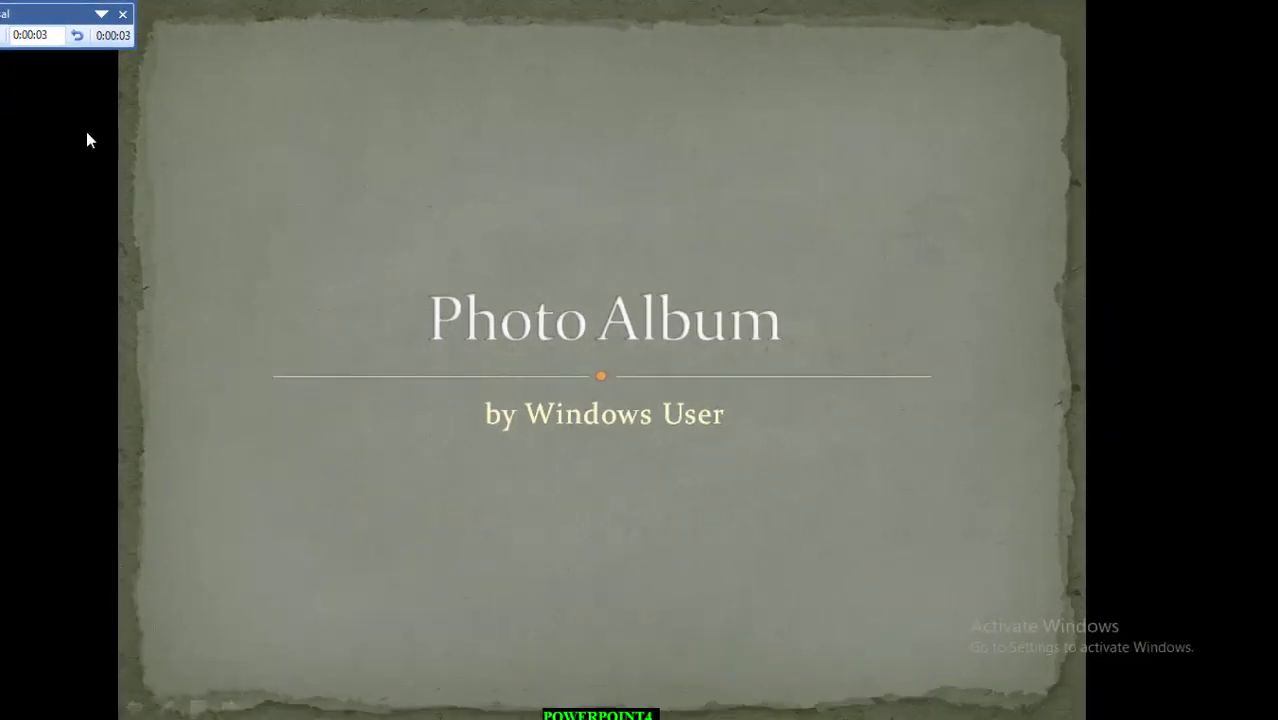
{"action": "left_click", "coordinate": [87, 132]}
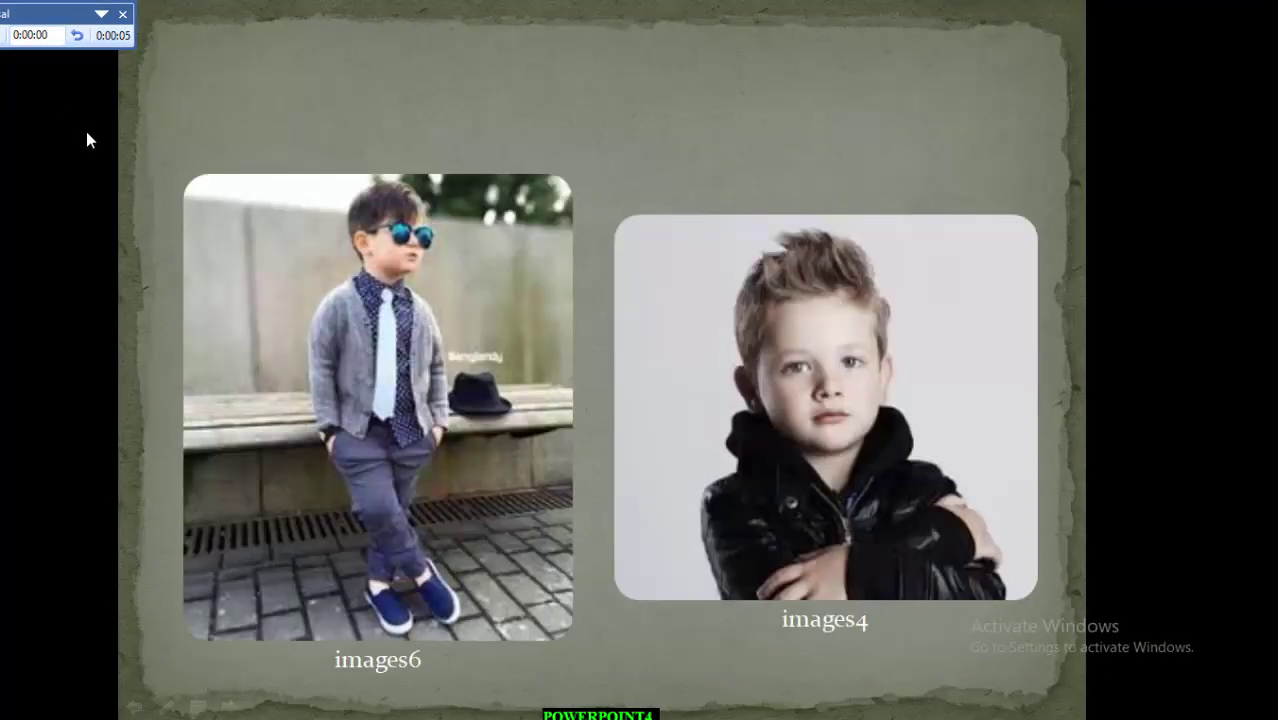
{"action": "left_click", "coordinate": [86, 131]}
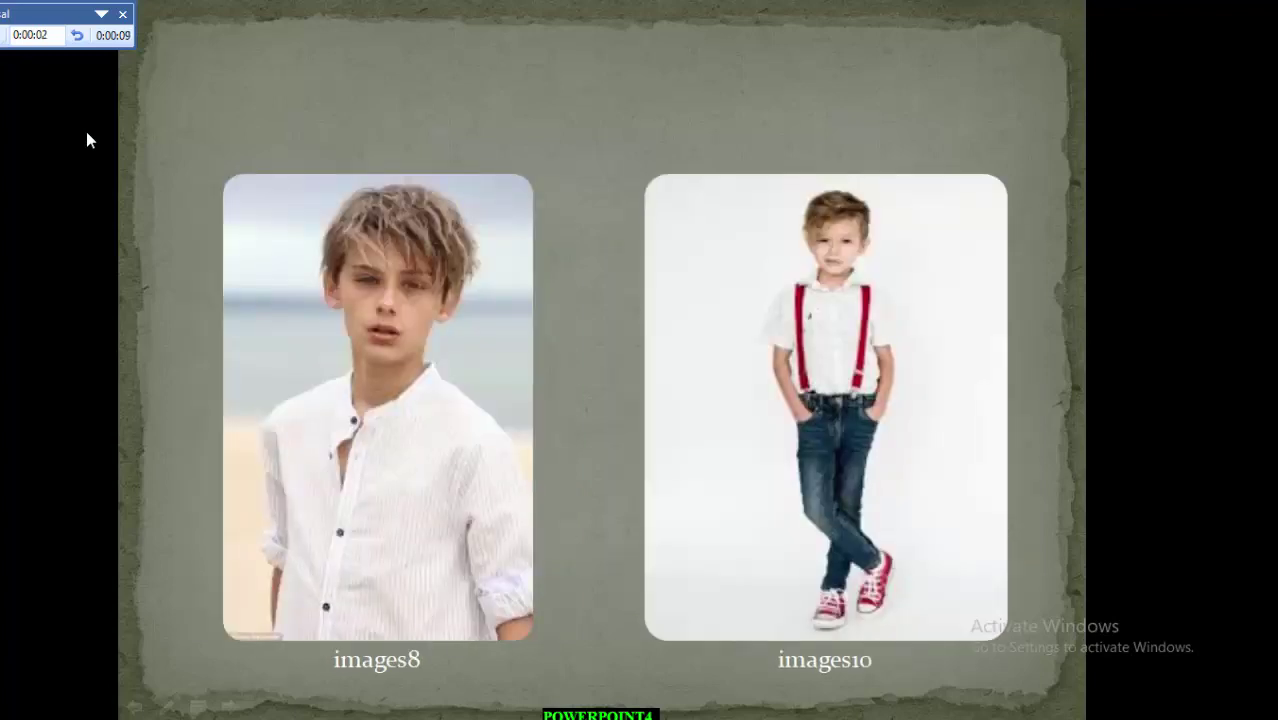
{"action": "left_click", "coordinate": [86, 131]}
{"action": "left_click", "coordinate": [86, 131]}
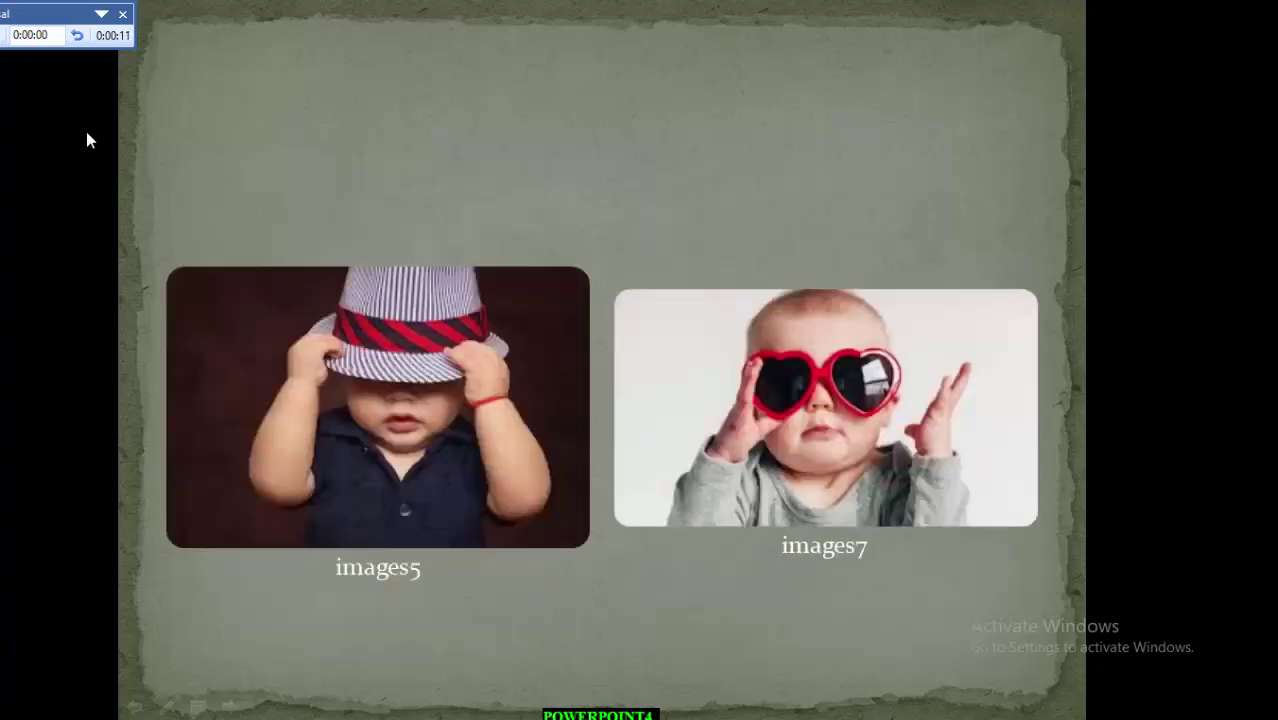
{"action": "left_click", "coordinate": [86, 131]}
{"action": "left_click", "coordinate": [86, 131]}
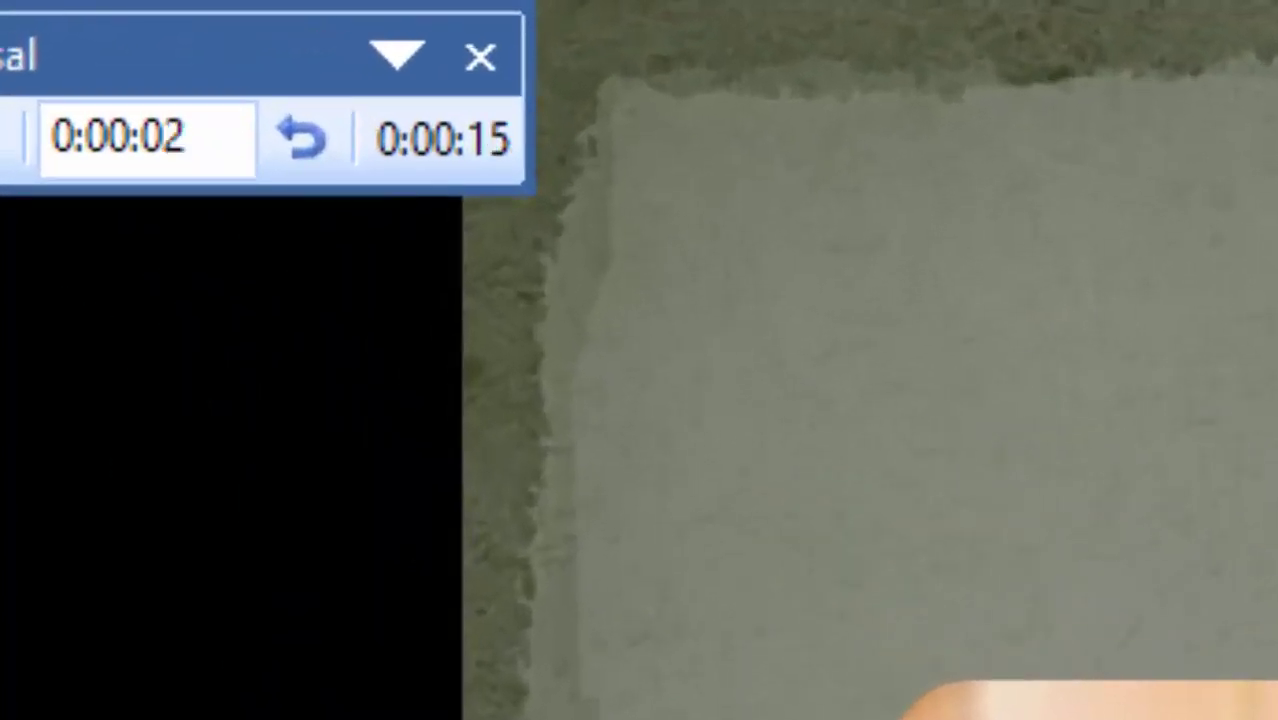
- Restart the current slide's rehearsal timing, advance through the following slides, end the rehearsal and keep the new slide timings
{"action": "key", "text": "r"}
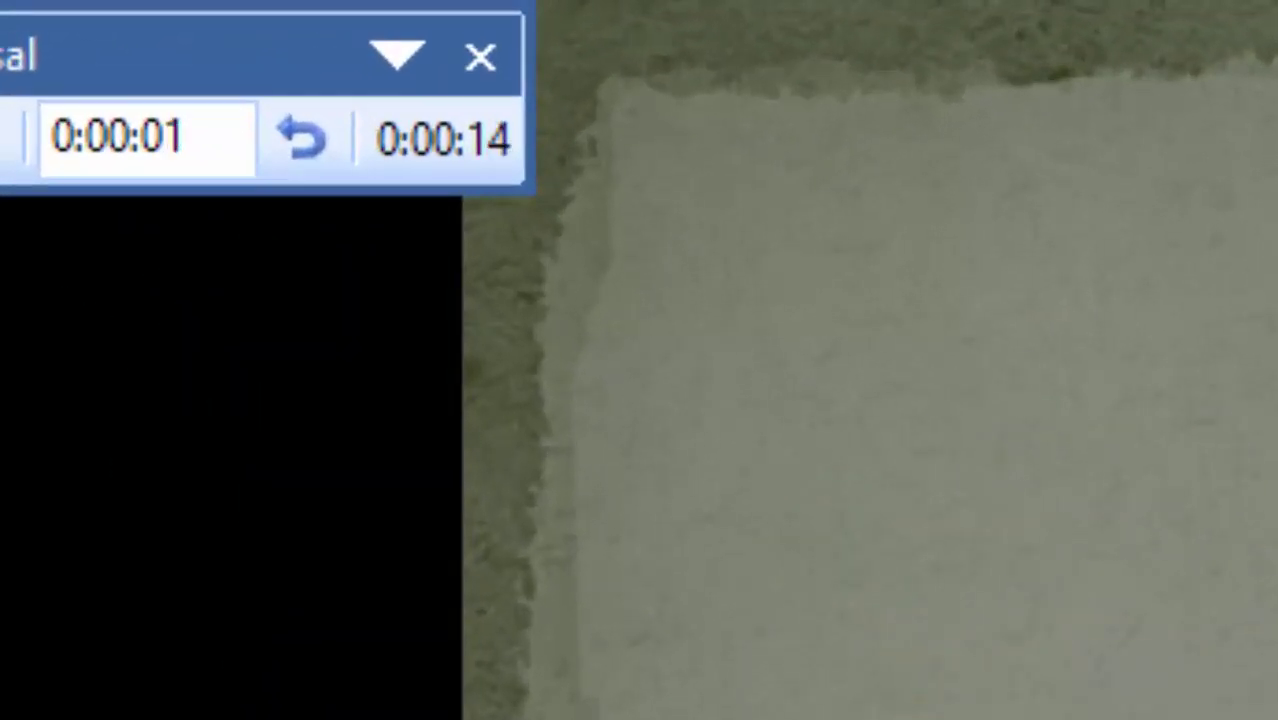
{"action": "left_click", "coordinate": [0, 141]}
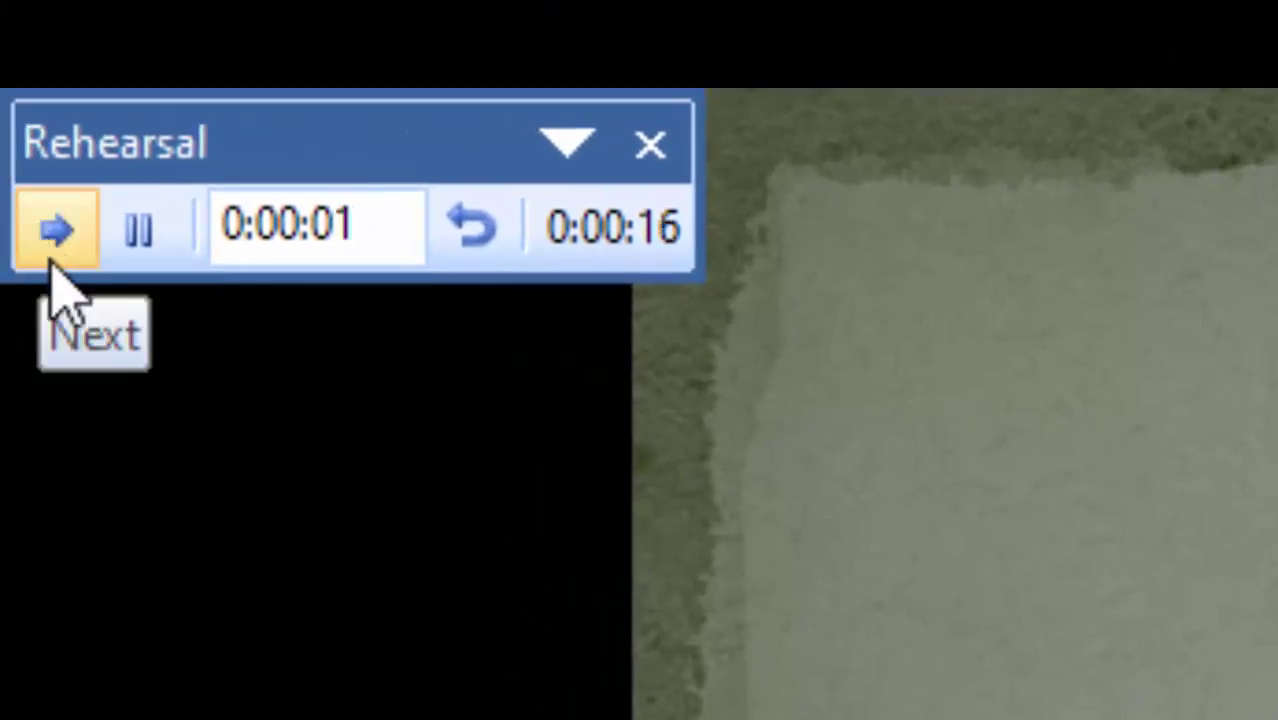
{"action": "left_click", "coordinate": [57, 256]}
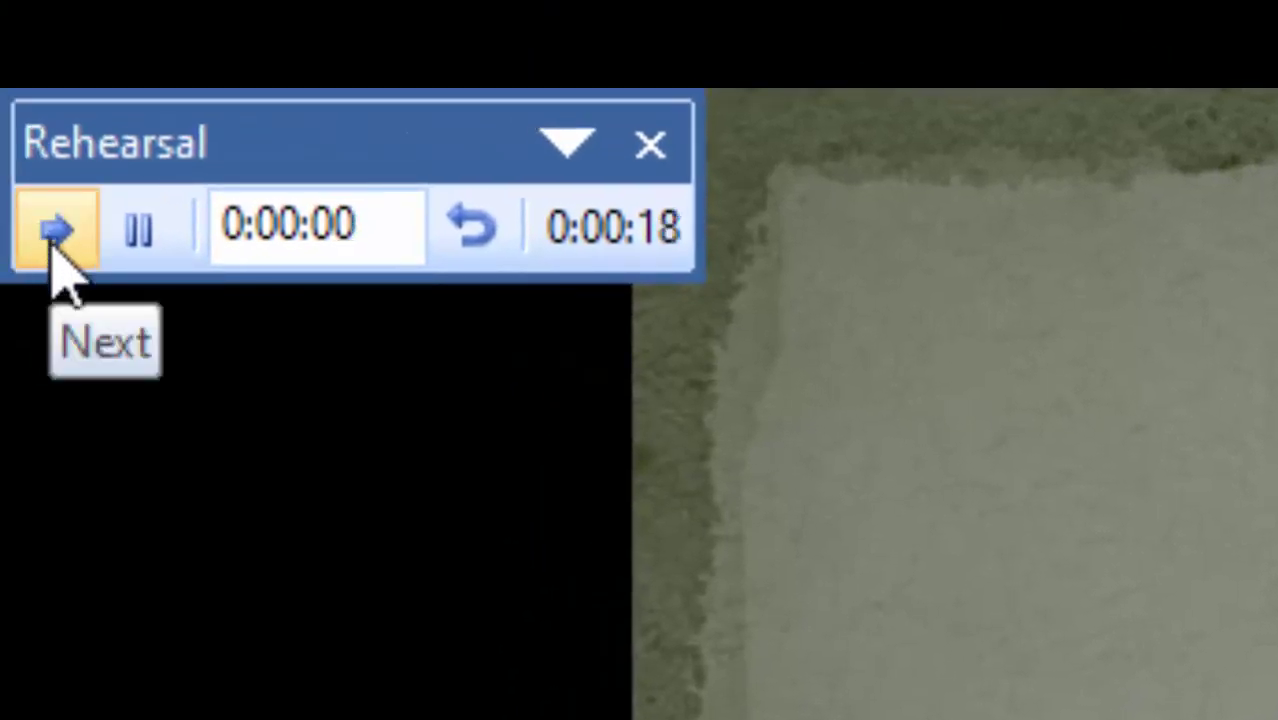
{"action": "left_click", "coordinate": [57, 256]}
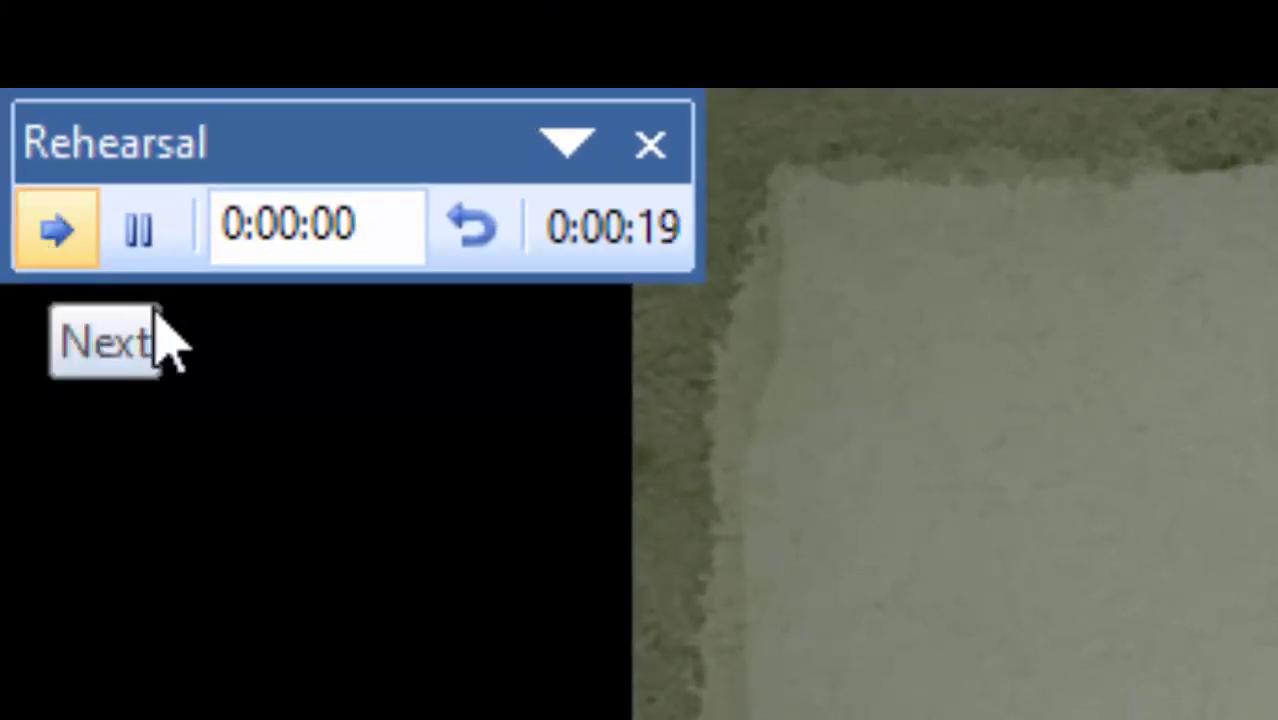
{"action": "left_click", "coordinate": [650, 145]}
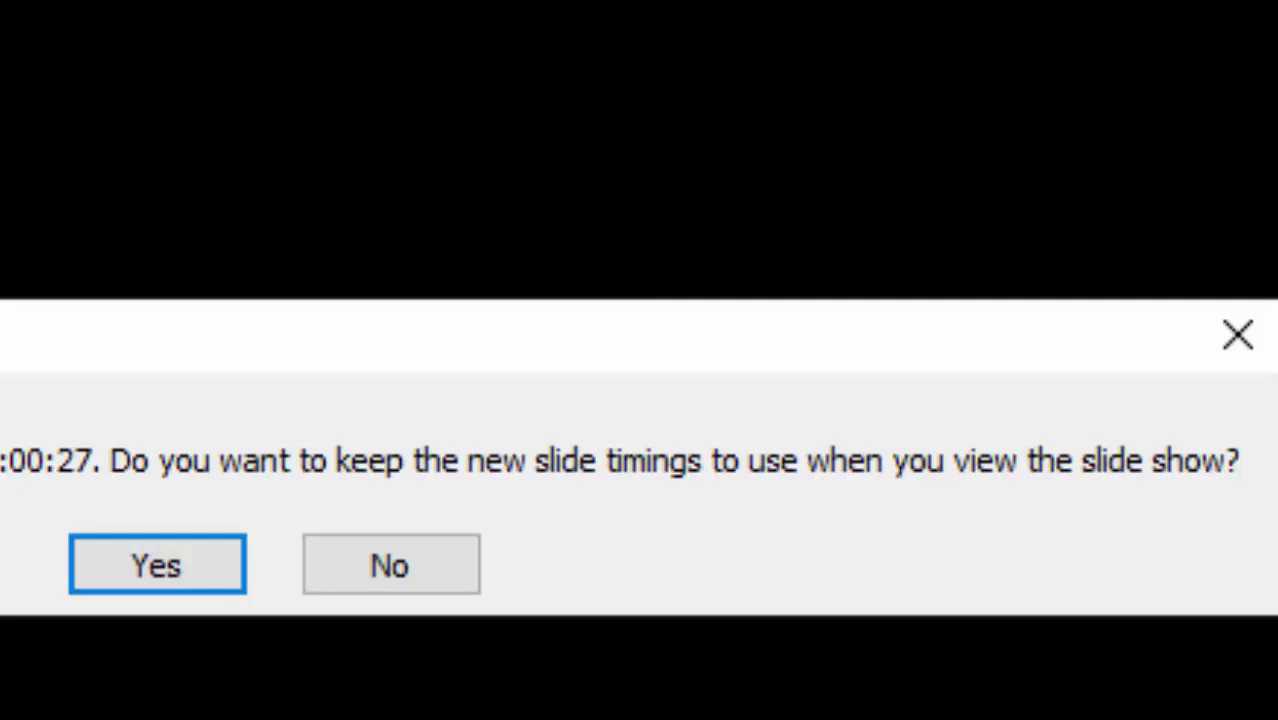
{"action": "left_click", "coordinate": [160, 566]}
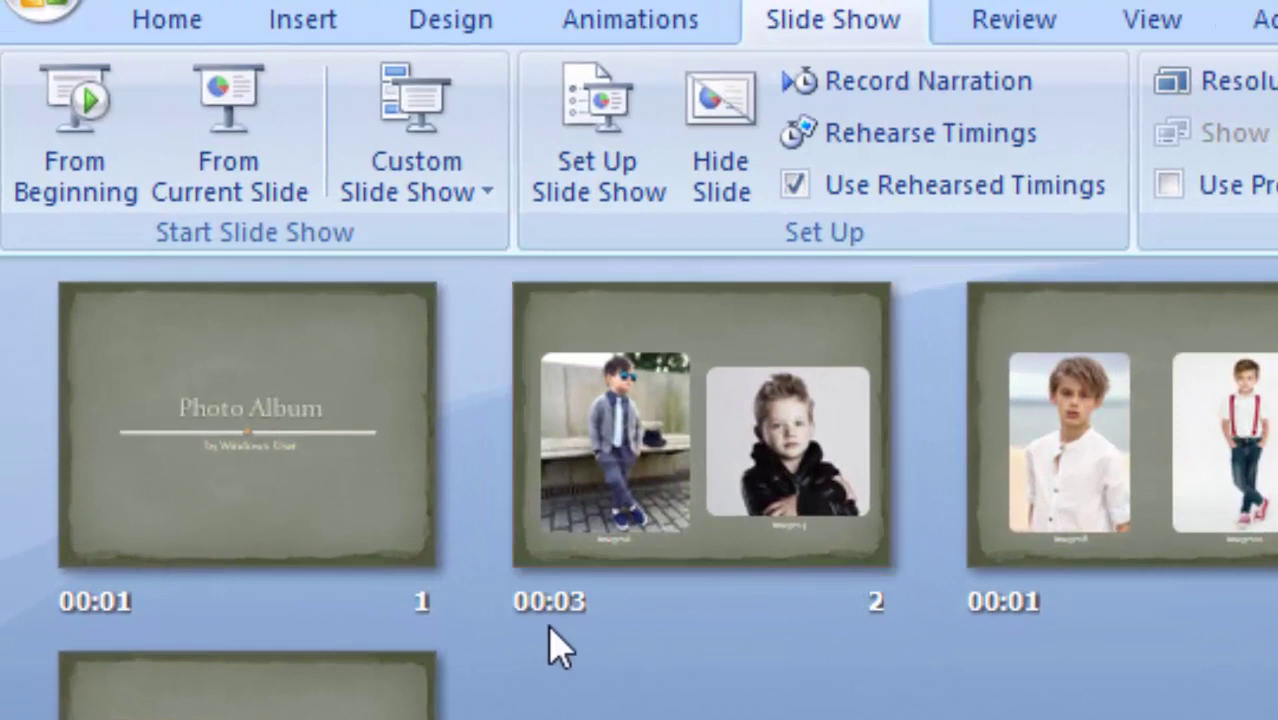
- Review the recorded timing under each slide of the album in the slide sorter
{"action": "left_click", "coordinate": [582, 652]}
{"action": "left_click", "coordinate": [223, 486]}
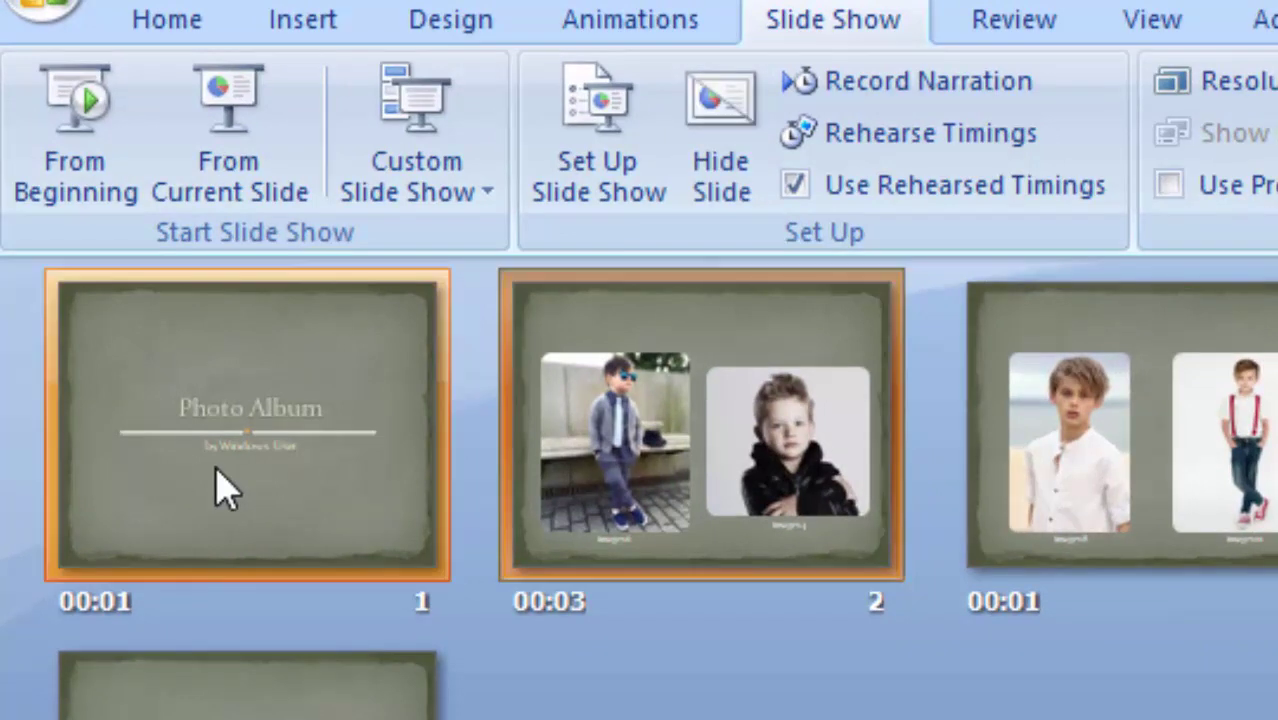
{"action": "left_click", "coordinate": [624, 525]}
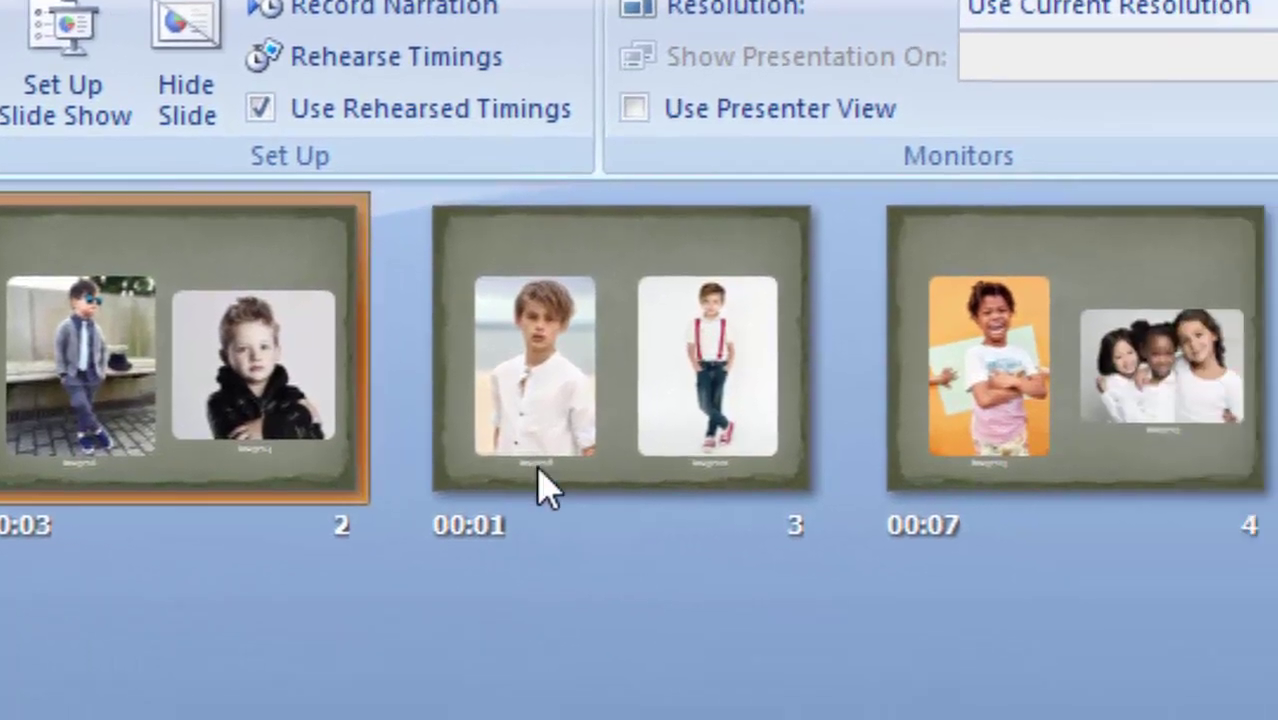
{"action": "left_click", "coordinate": [1095, 505]}
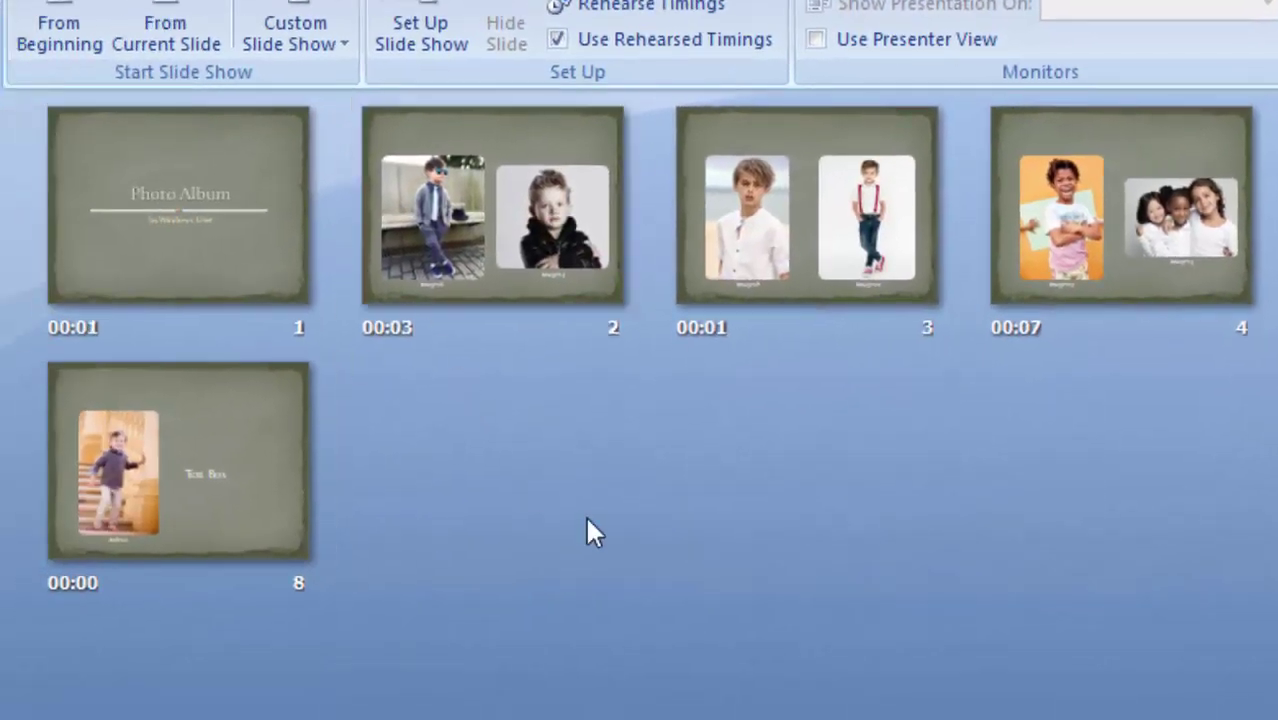
{"action": "left_click", "coordinate": [590, 521]}
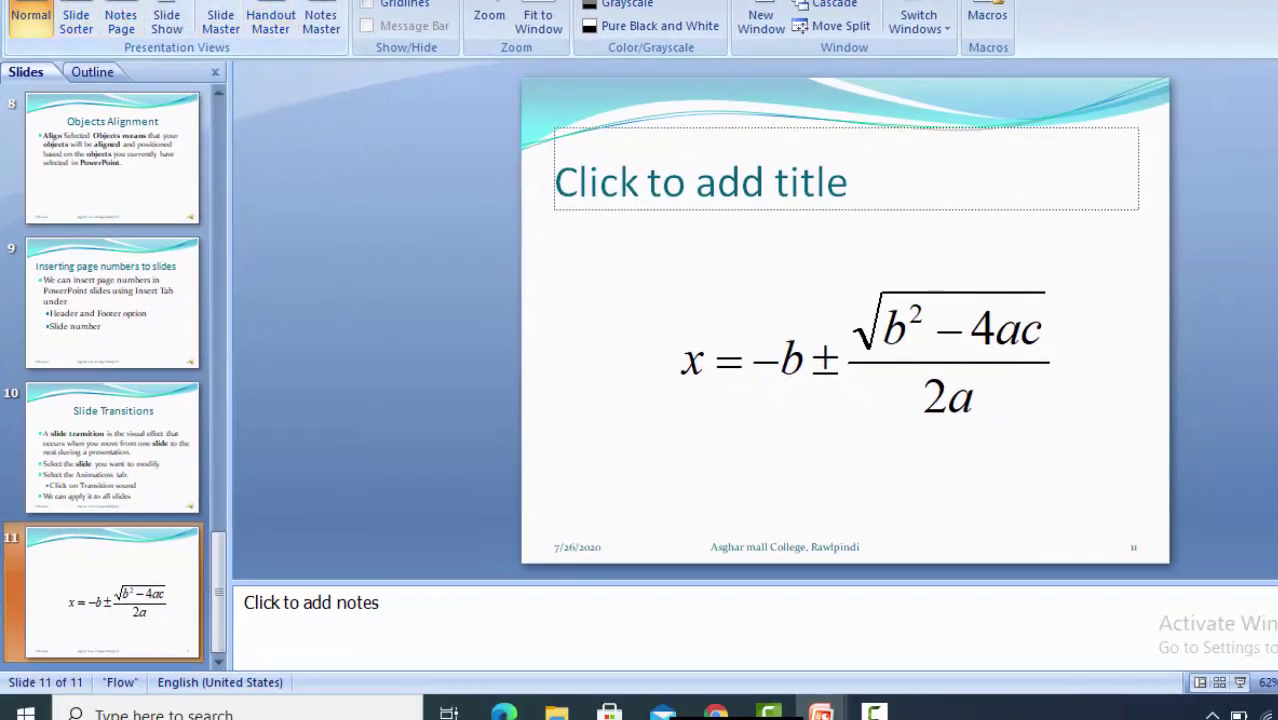
- In the other presentation, add a new slide after the equation slide and give it the Blank layout
{"action": "left_click", "coordinate": [70, 1]}
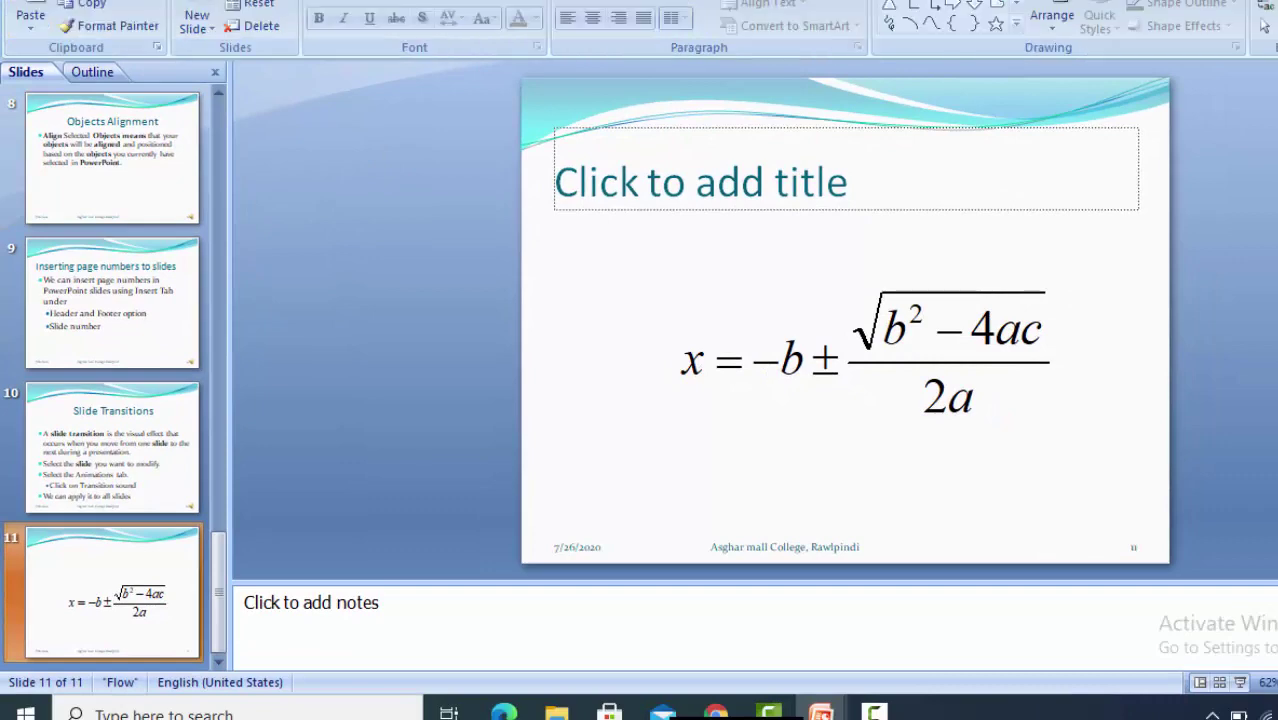
{"action": "left_click", "coordinate": [197, 14]}
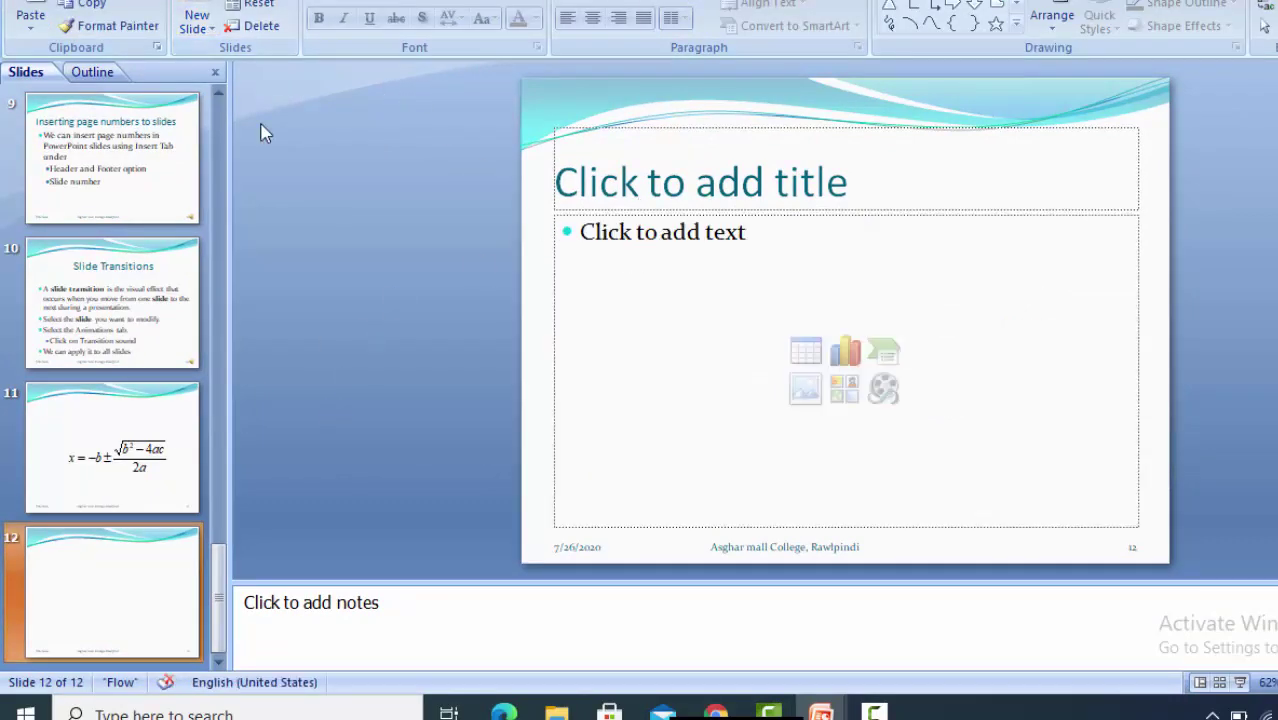
{"action": "left_click", "coordinate": [298, 2]}
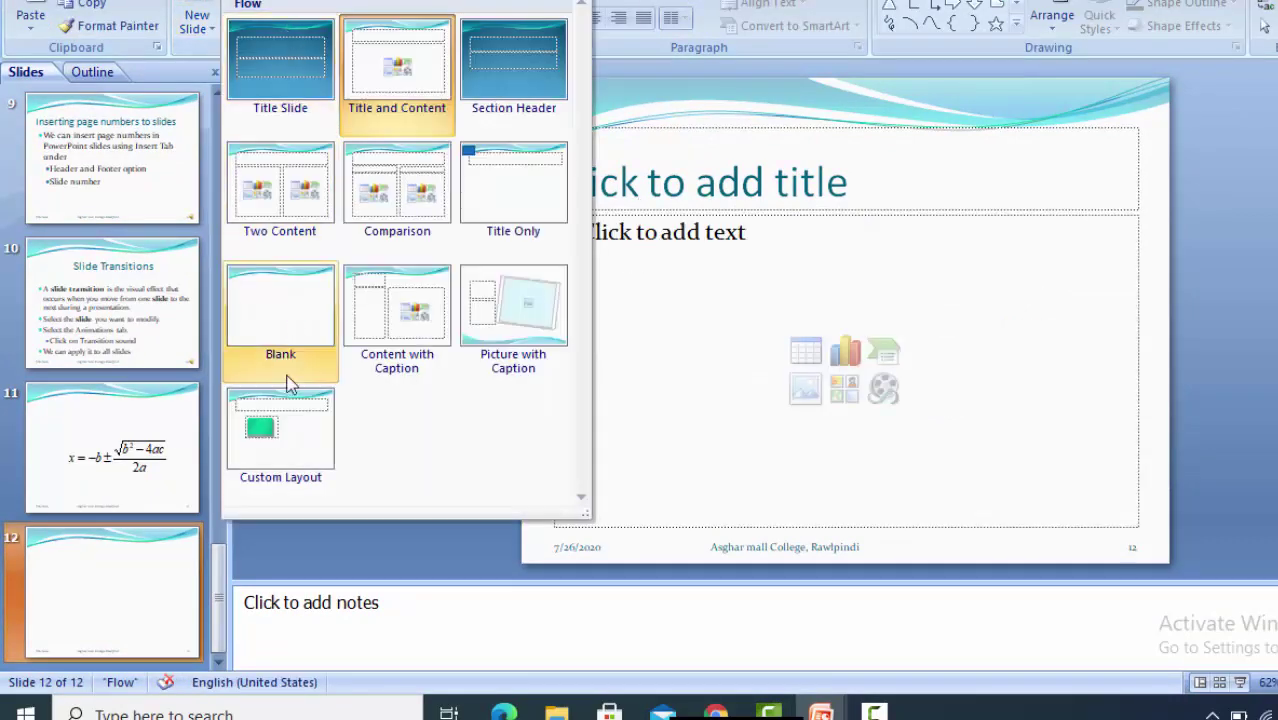
{"action": "left_click", "coordinate": [286, 370]}
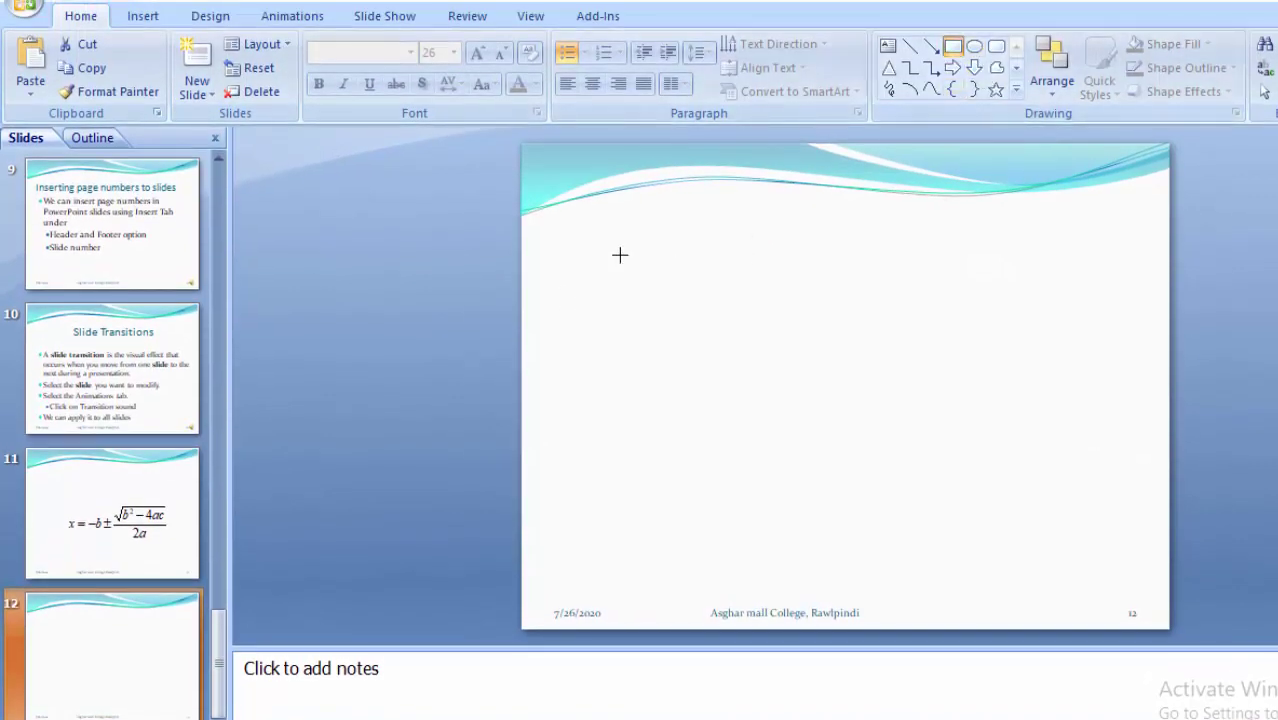
- Draw a small rectangle in the upper-left area of the blank slide and paste six copies of it
{"action": "left_click_drag", "start_coordinate": [592, 257], "coordinate": [706, 354]}
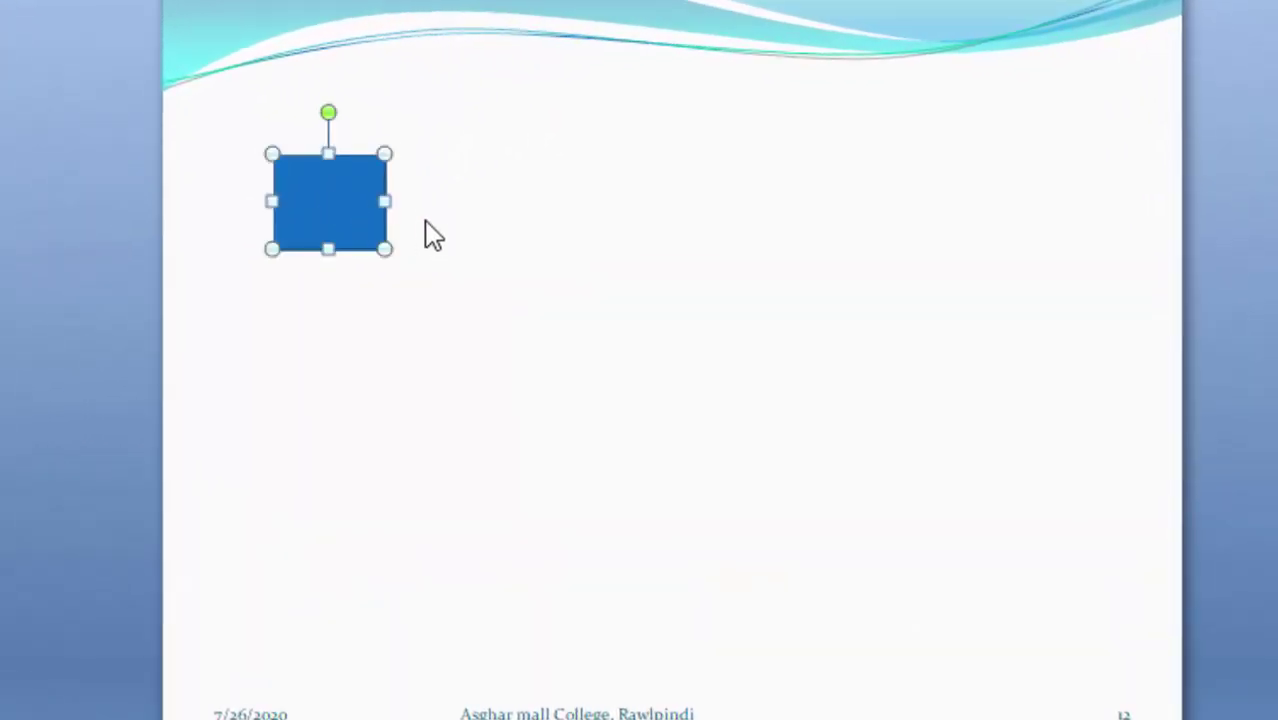
{"action": "left_click", "coordinate": [571, 322]}
{"action": "key", "text": "ctrl+v"}
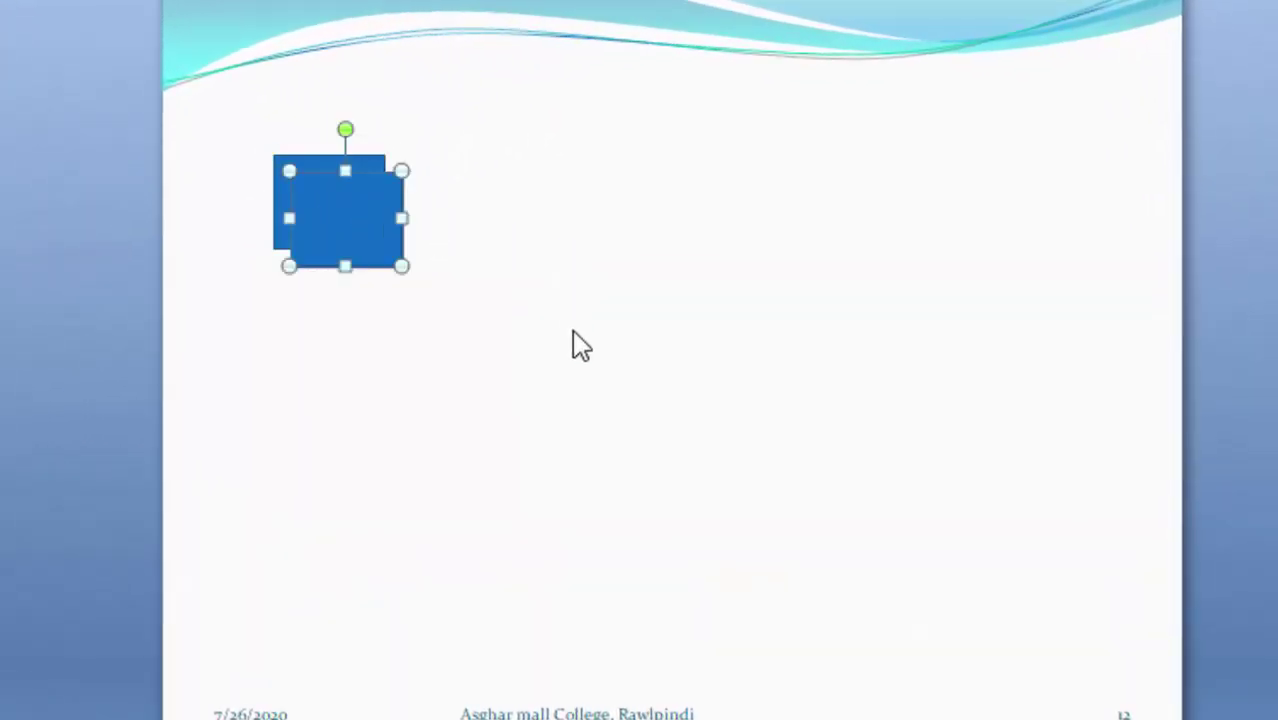
{"action": "key", "text": "ctrl+v"}
{"action": "key", "text": "ctrl+v"}
{"action": "key", "text": "ctrl+v"}
{"action": "key", "text": "ctrl+v"}
{"action": "key", "text": "ctrl+v"}
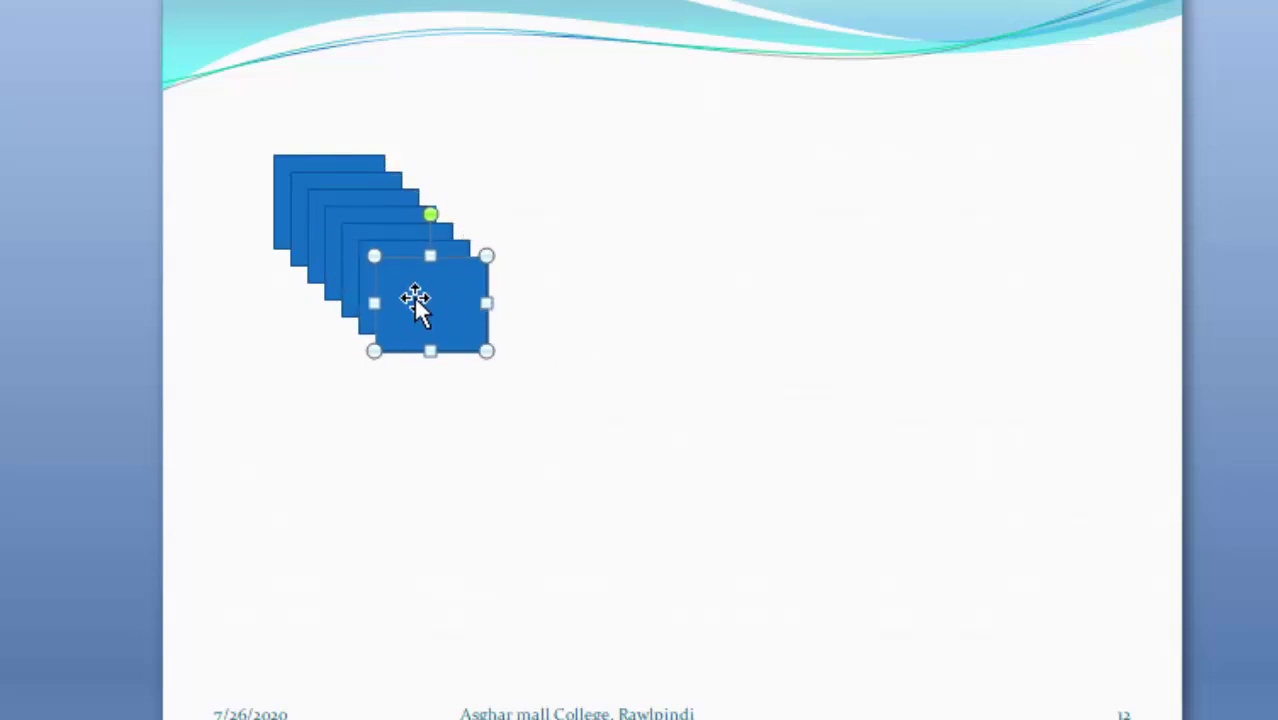
- Spread the stacked rectangles across the width of the slide at uneven heights, then deselect them
{"action": "left_click_drag", "start_coordinate": [413, 296], "coordinate": [921, 305]}
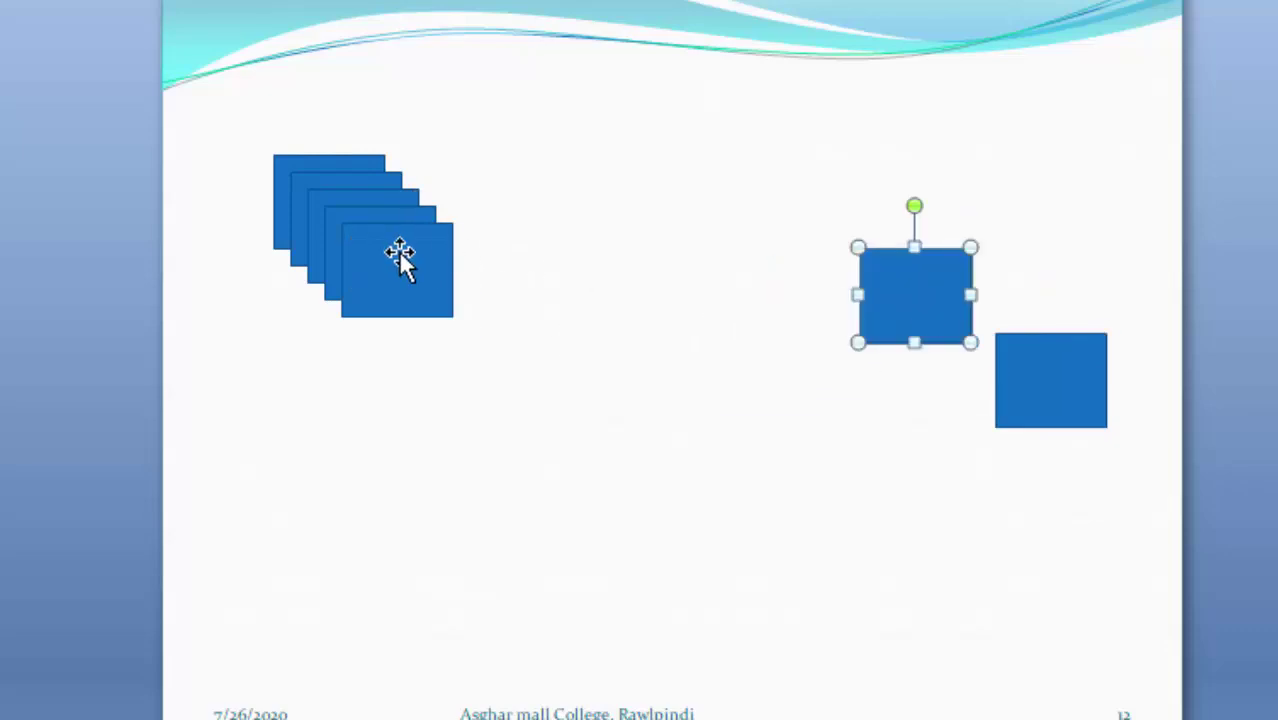
{"action": "left_click_drag", "start_coordinate": [400, 255], "coordinate": [766, 362]}
{"action": "left_click_drag", "start_coordinate": [434, 283], "coordinate": [664, 330]}
{"action": "left_click_drag", "start_coordinate": [362, 229], "coordinate": [388, 350]}
{"action": "left_click_drag", "start_coordinate": [314, 214], "coordinate": [263, 221]}
{"action": "left_click", "coordinate": [443, 478]}
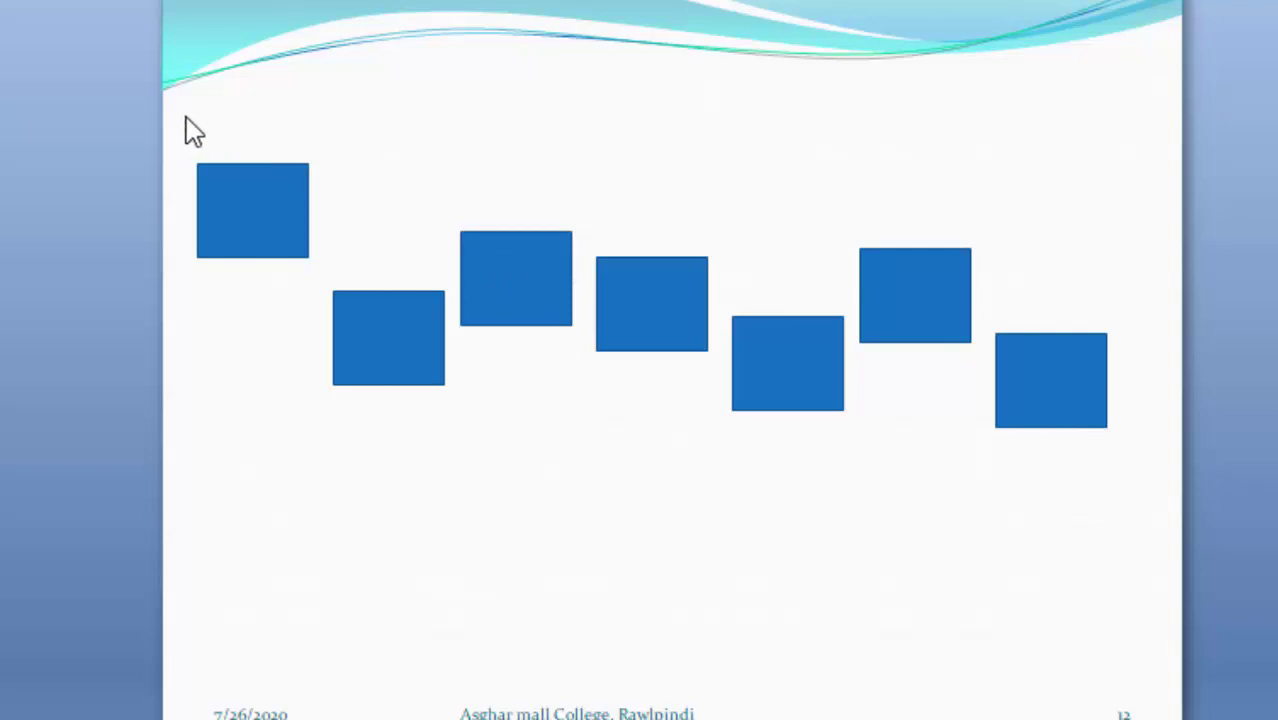
- Select all seven rectangles, align them with Align Bottom, and undo that alignment
{"action": "left_click_drag", "start_coordinate": [166, 101], "coordinate": [1209, 497]}
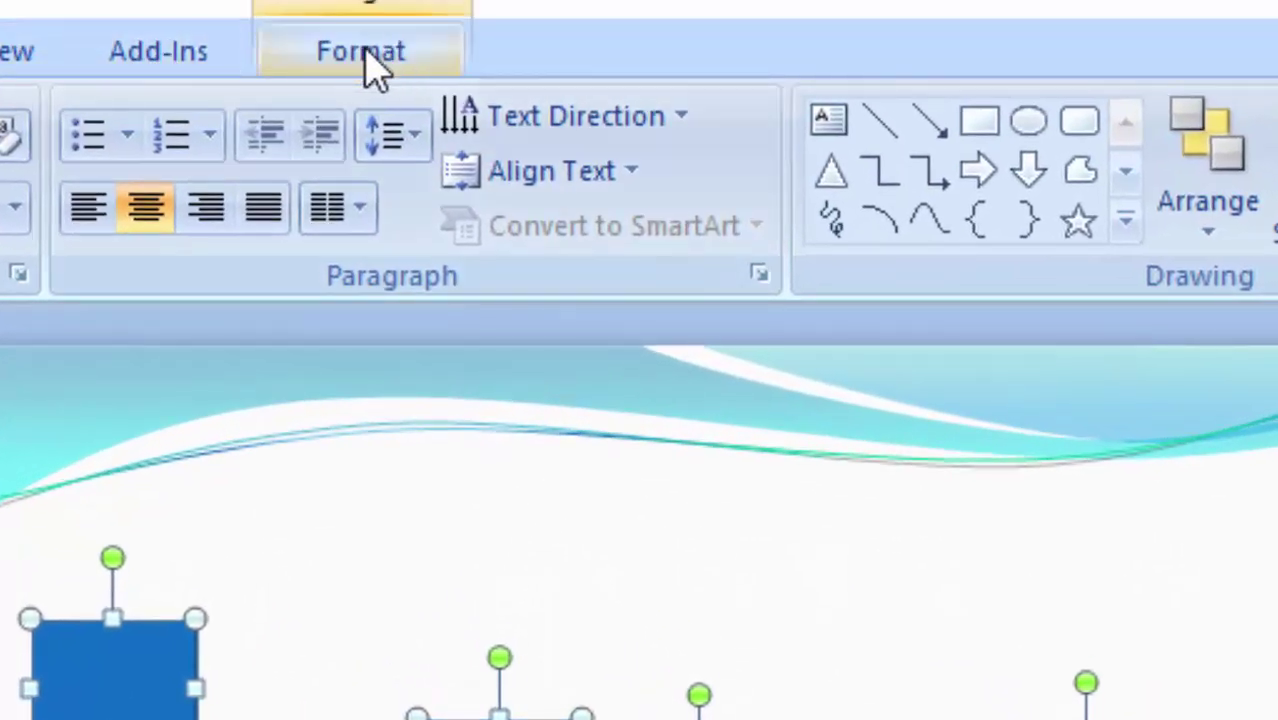
{"action": "left_click", "coordinate": [362, 52]}
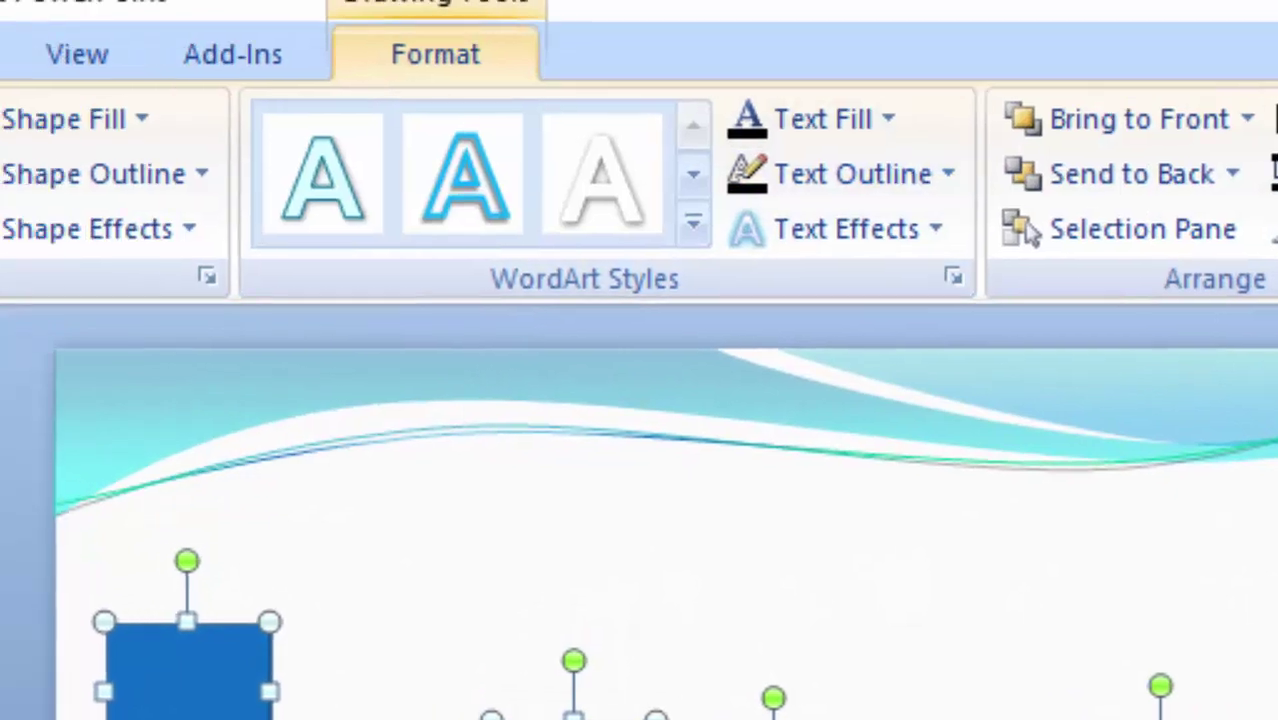
{"action": "left_click", "coordinate": [128, 99]}
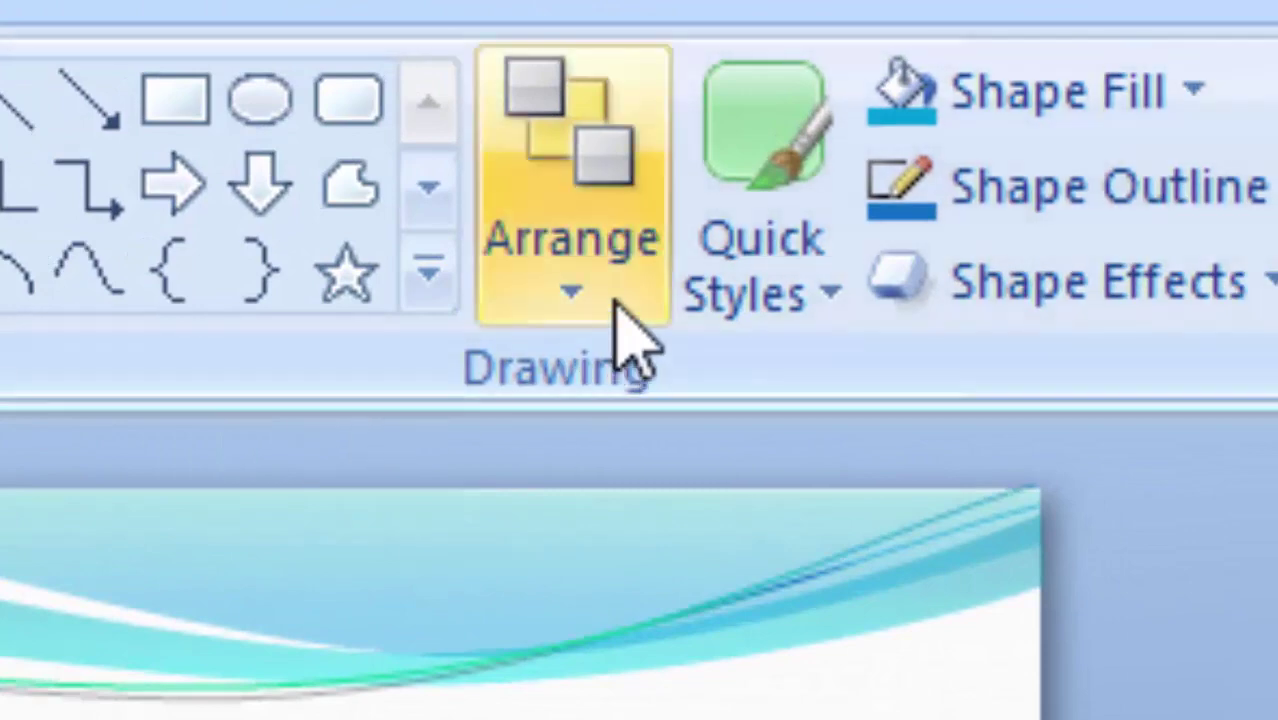
{"action": "left_click", "coordinate": [716, 302]}
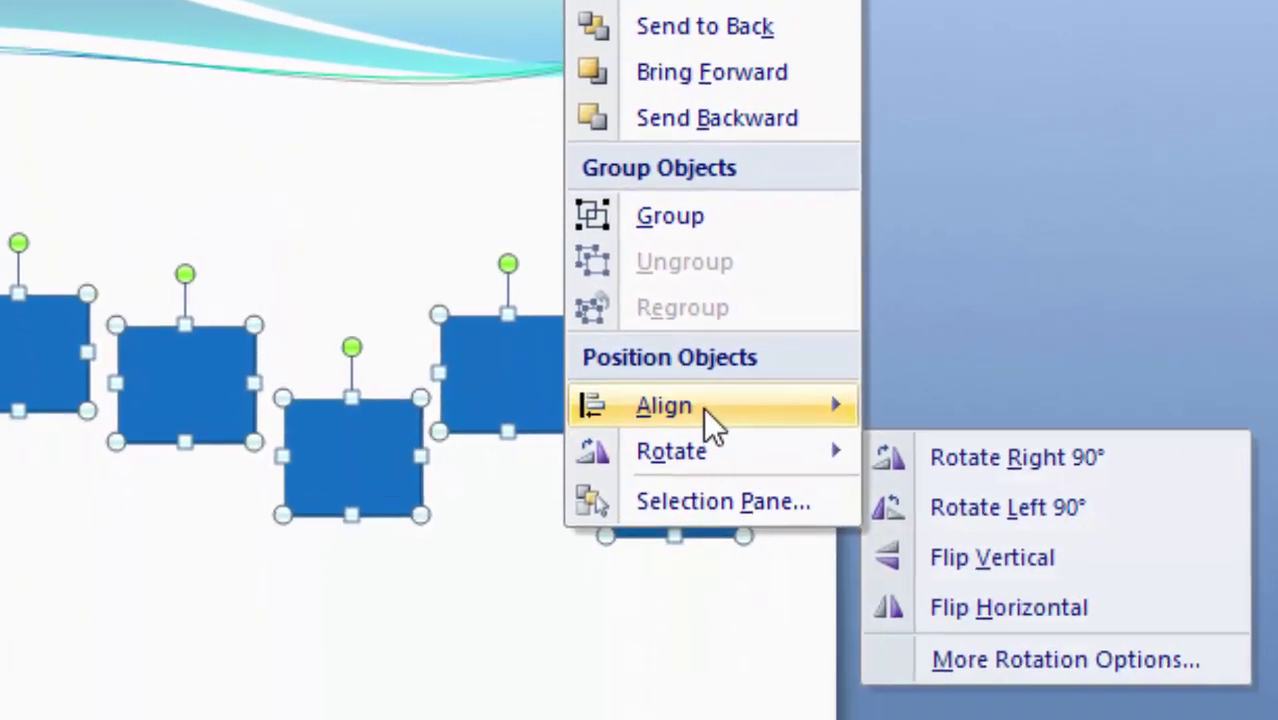
{"action": "mouse_move", "coordinate": [704, 410]}
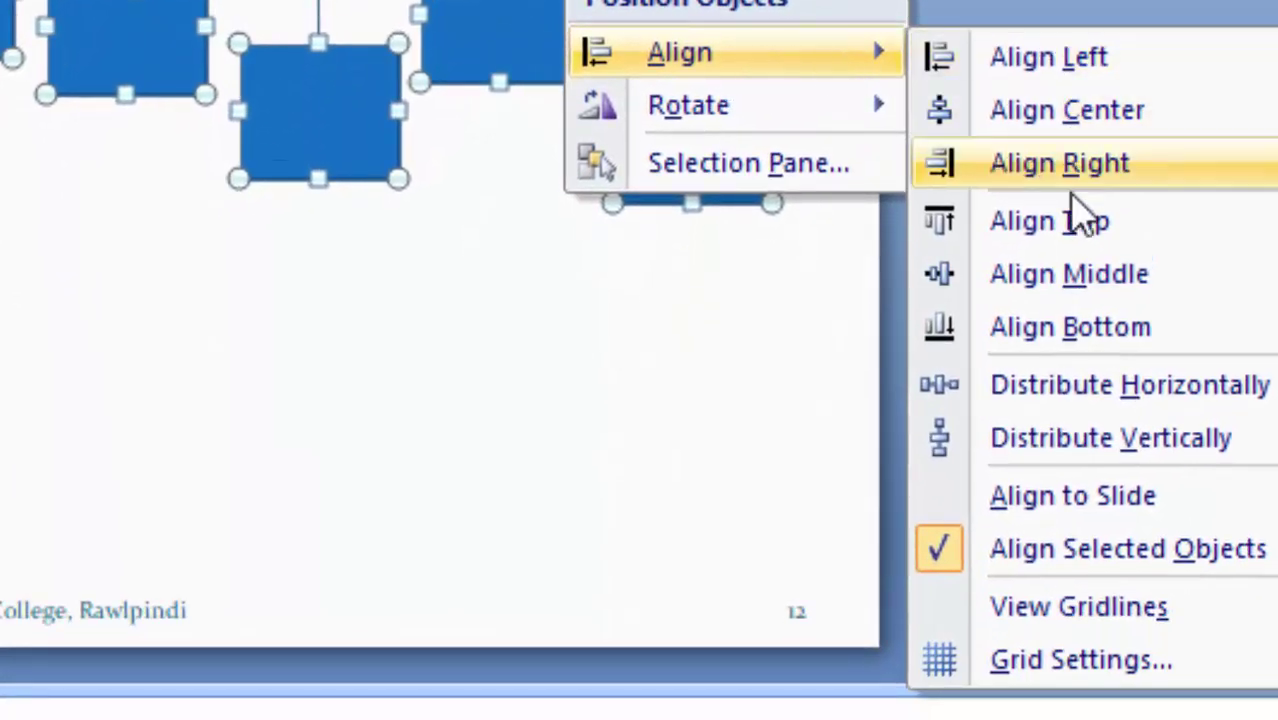
{"action": "left_click", "coordinate": [1113, 328]}
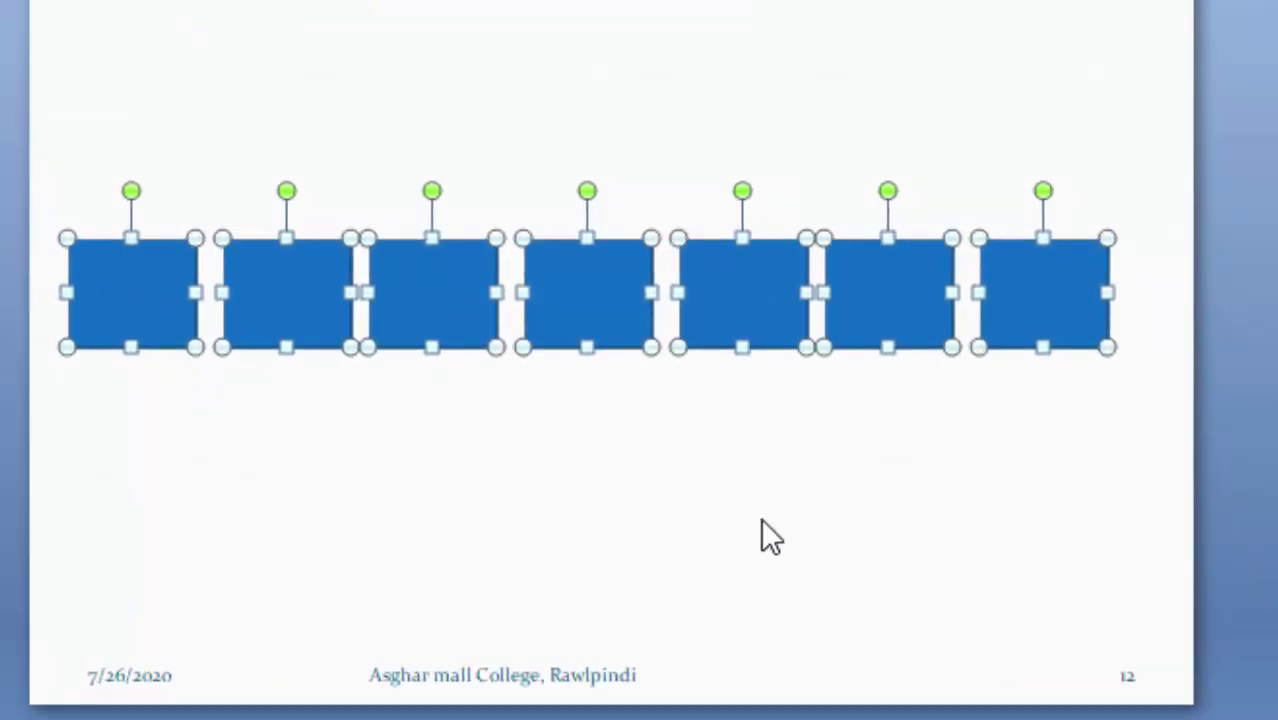
{"action": "left_click", "coordinate": [733, 515]}
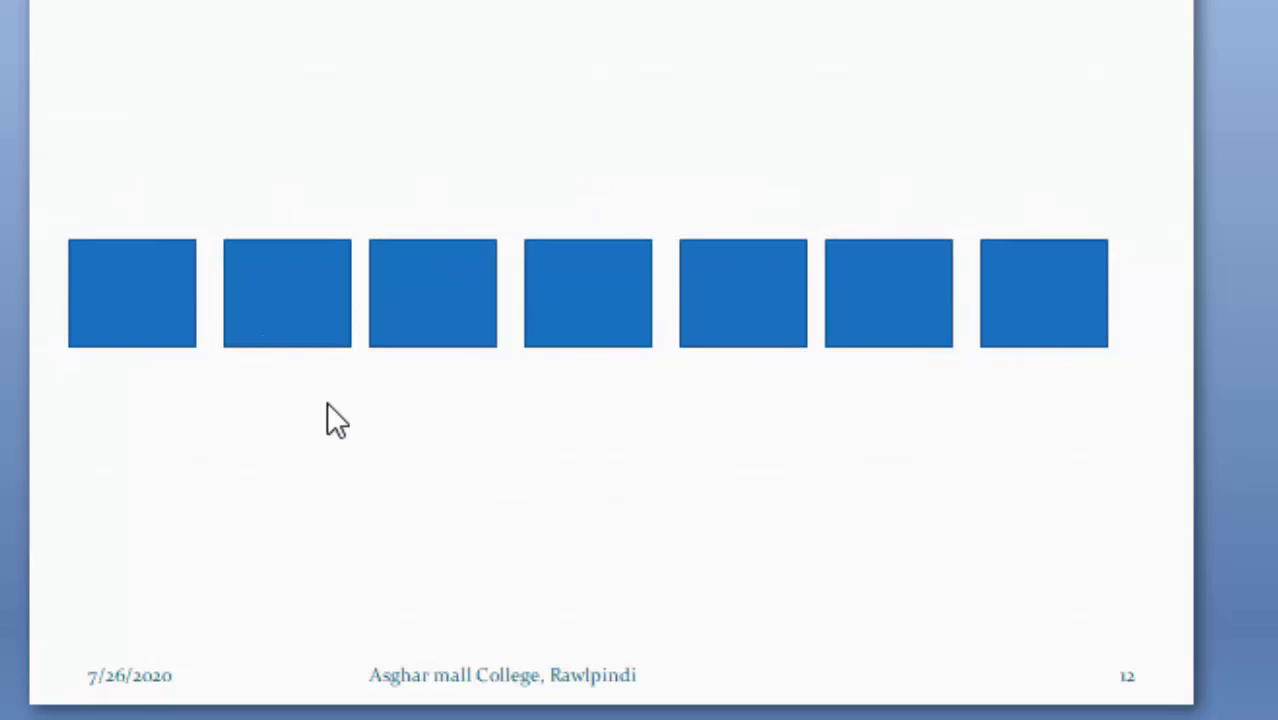
{"action": "key", "text": "ctrl+z"}
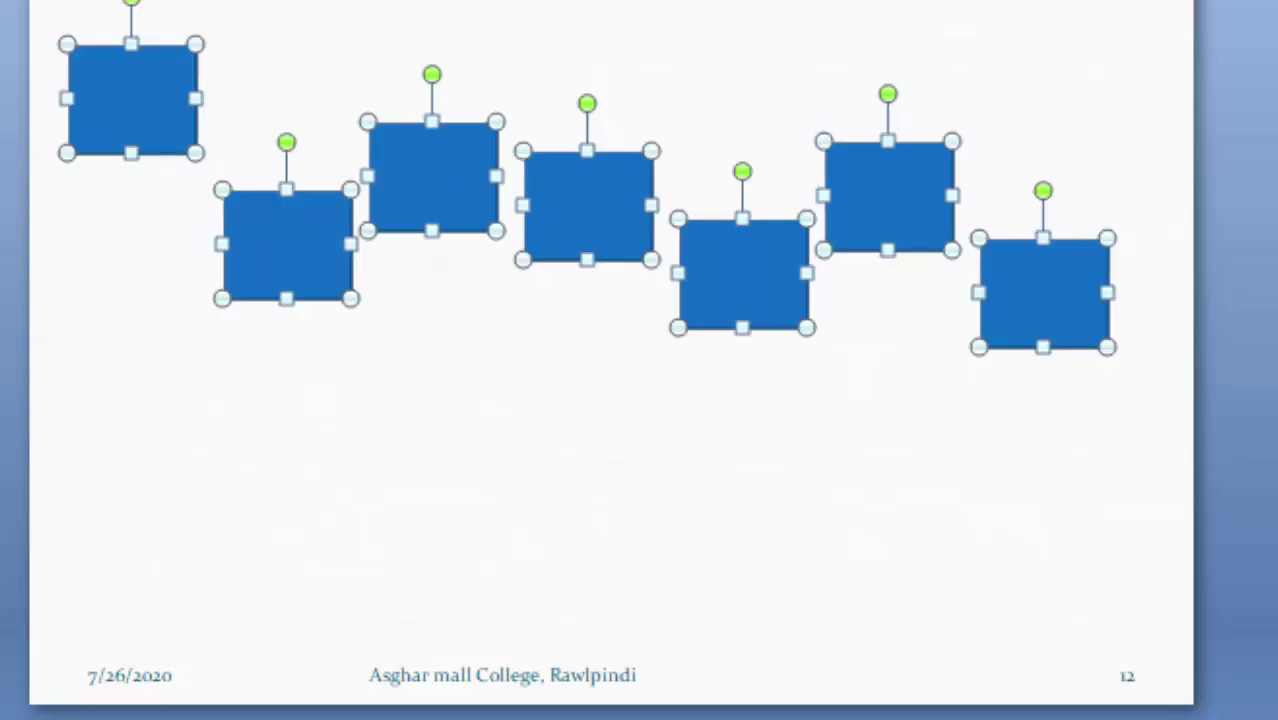
- Align the seven selected rectangles with Align Middle and leave them all deselected
{"action": "left_click", "coordinate": [965, 1]}
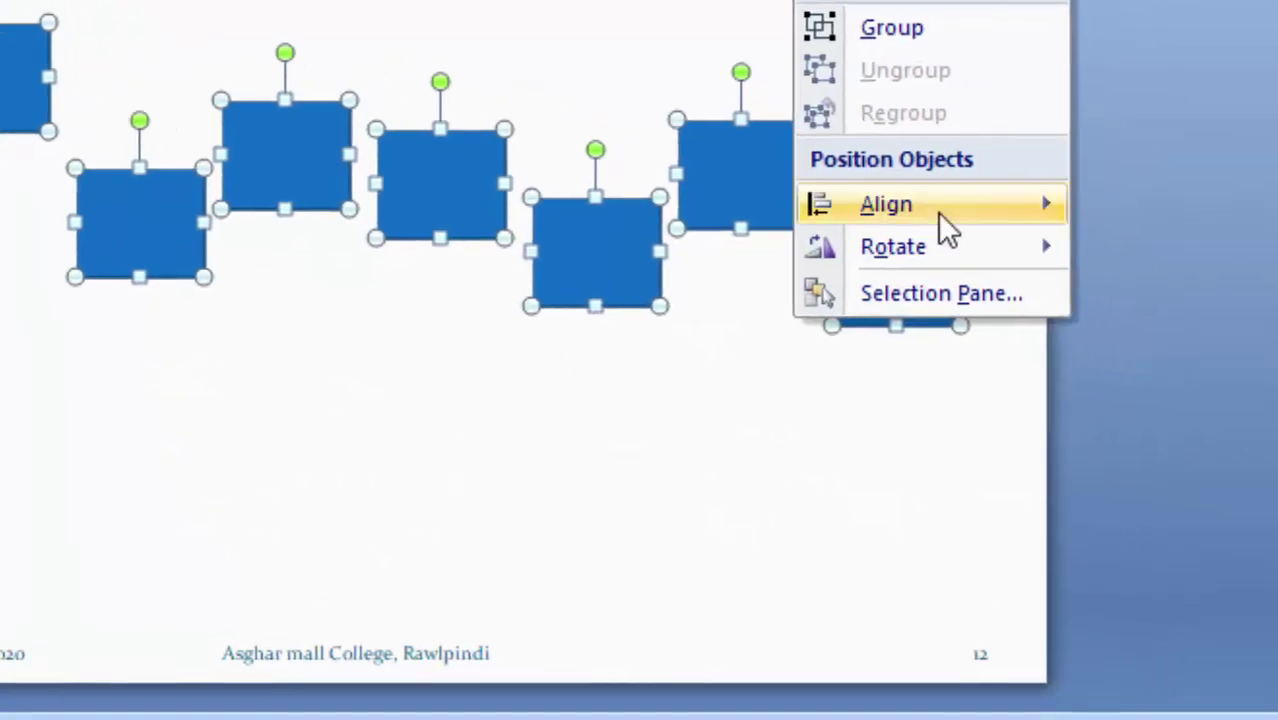
{"action": "mouse_move", "coordinate": [1078, 226]}
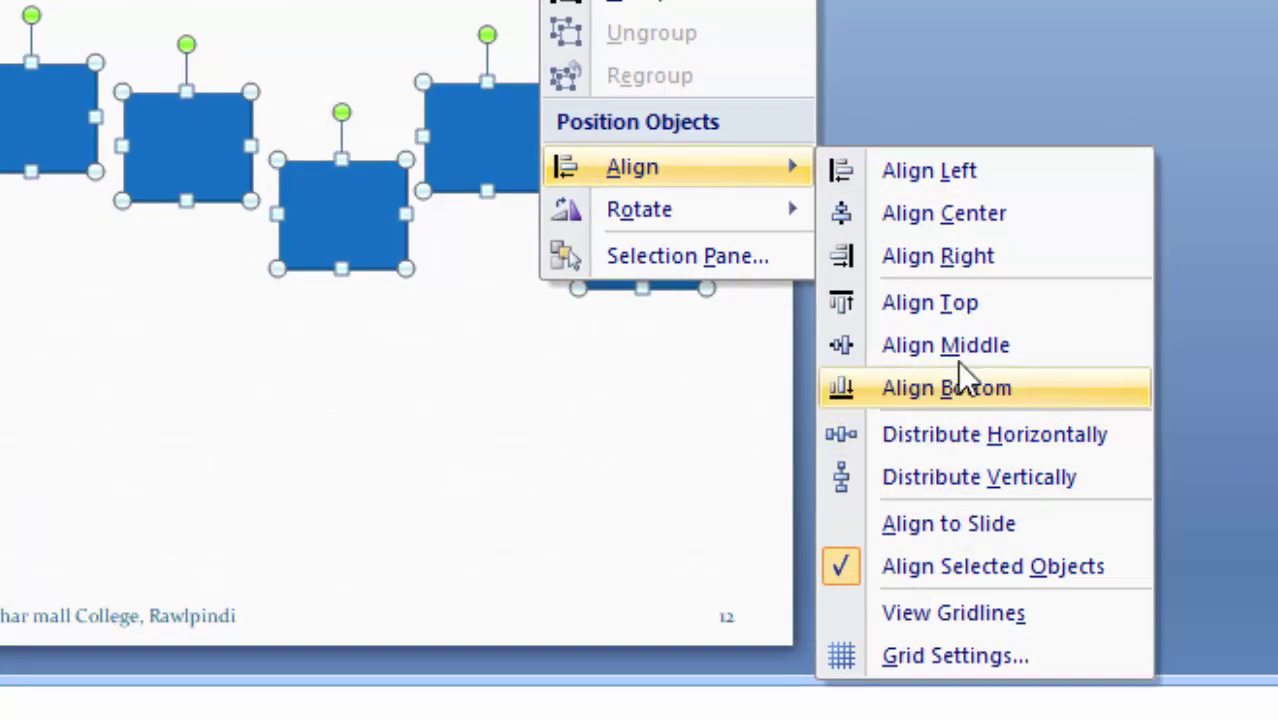
{"action": "left_click", "coordinate": [898, 350]}
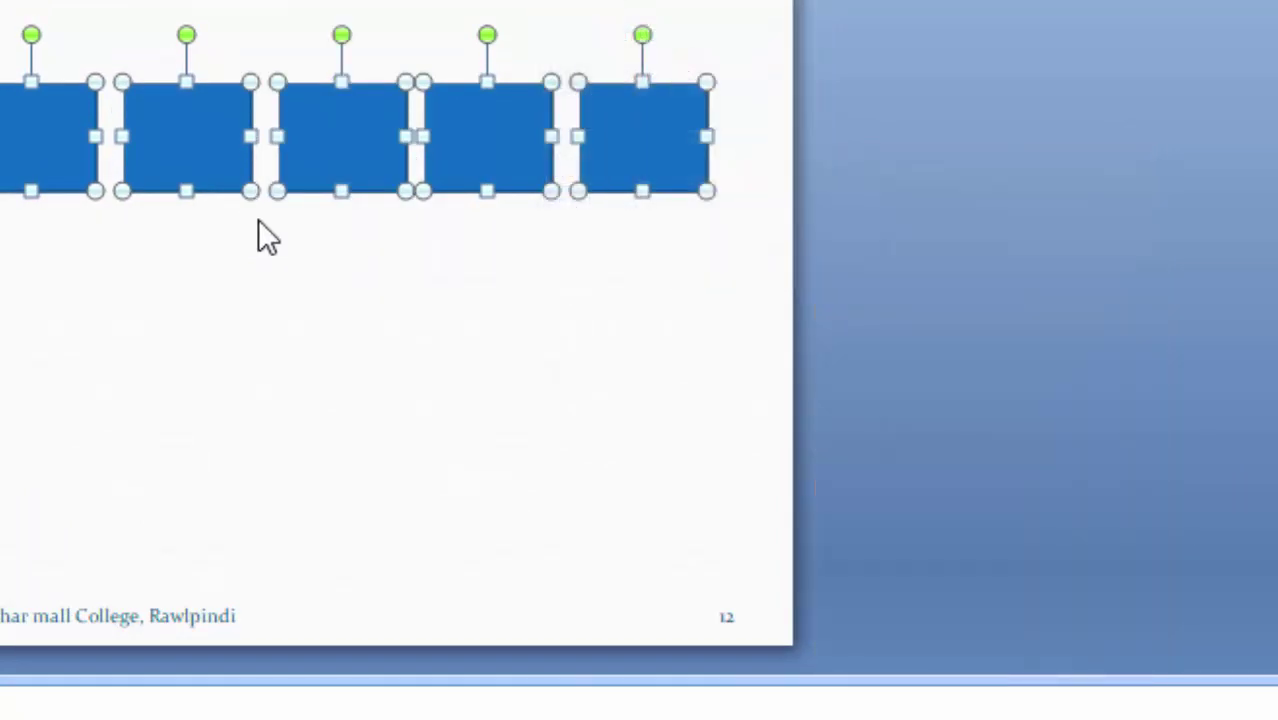
{"action": "left_click", "coordinate": [181, 360]}
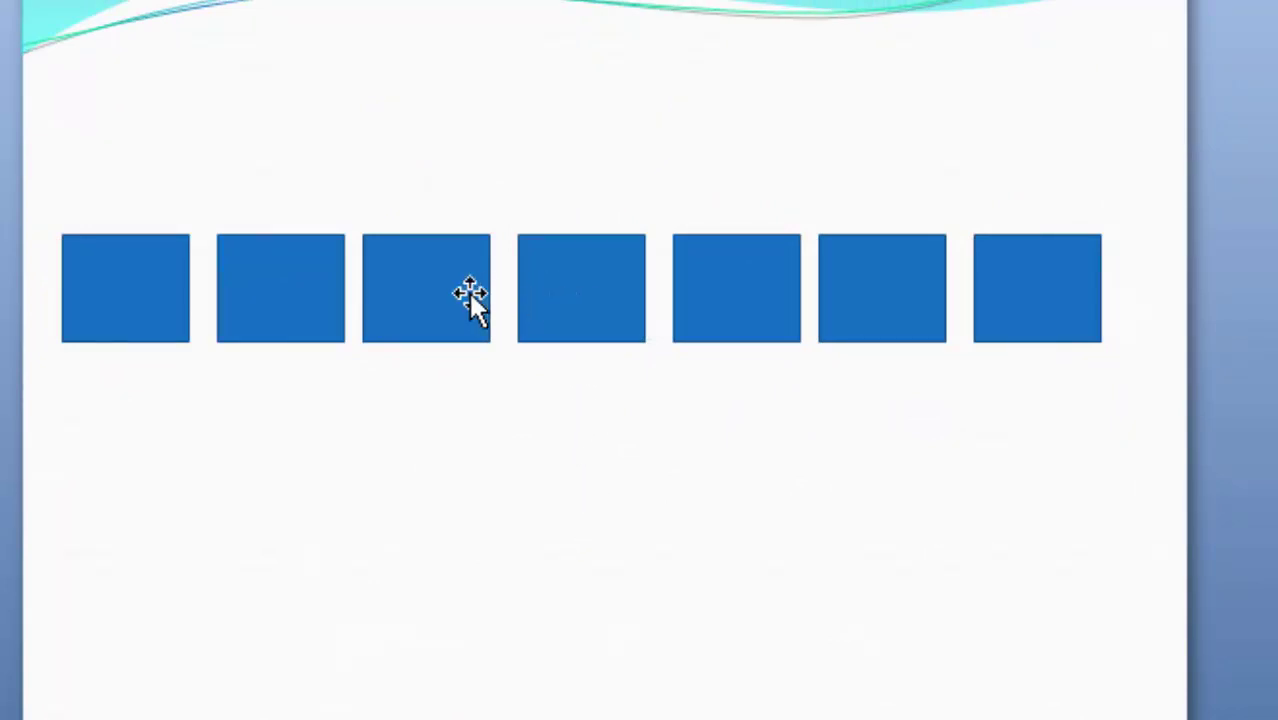
{"action": "left_click", "coordinate": [219, 340]}
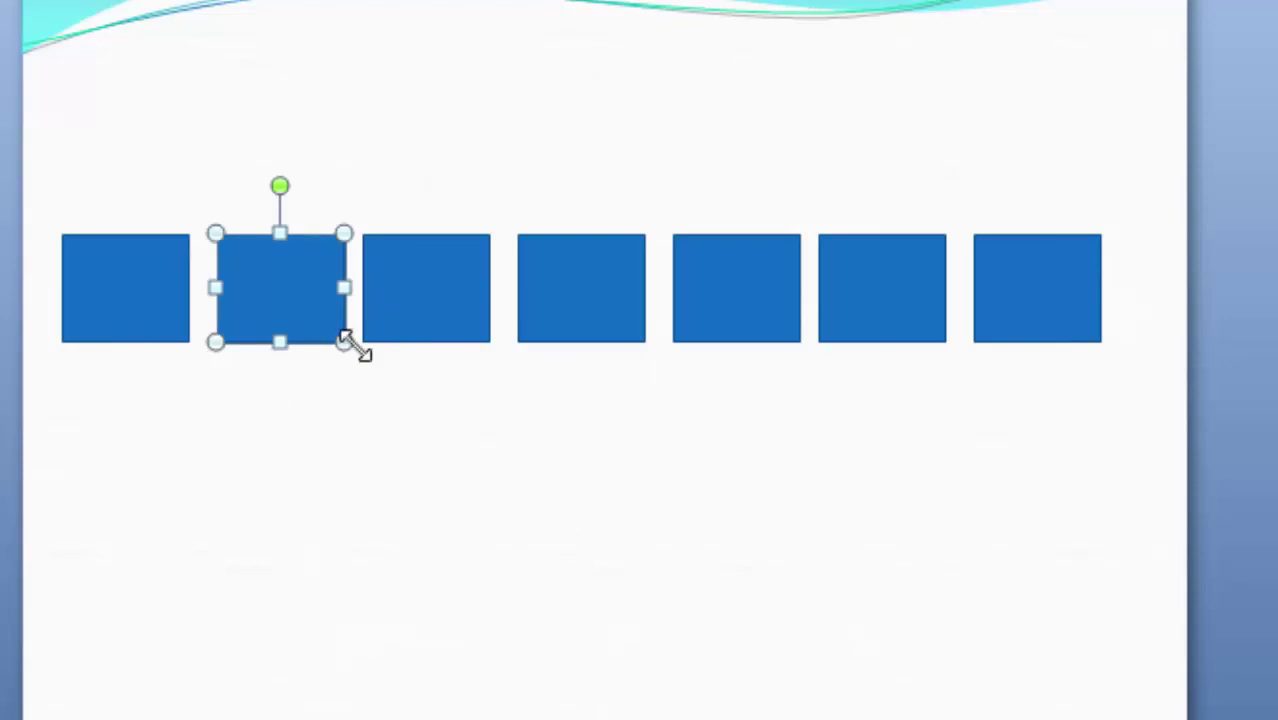
{"action": "left_click", "coordinate": [403, 370]}
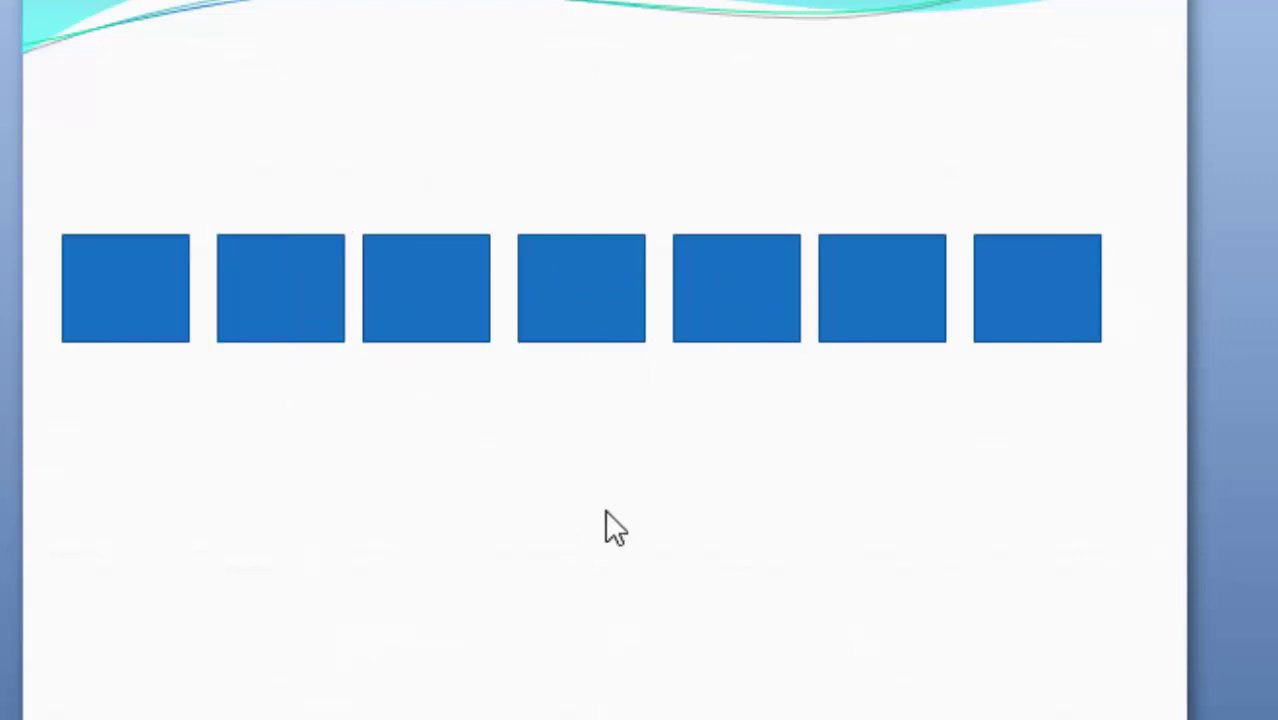
- Select all seven rectangles, space them evenly with Distribute Horizontally, and deselect them
{"action": "left_click_drag", "start_coordinate": [40, 199], "coordinate": [1162, 411]}
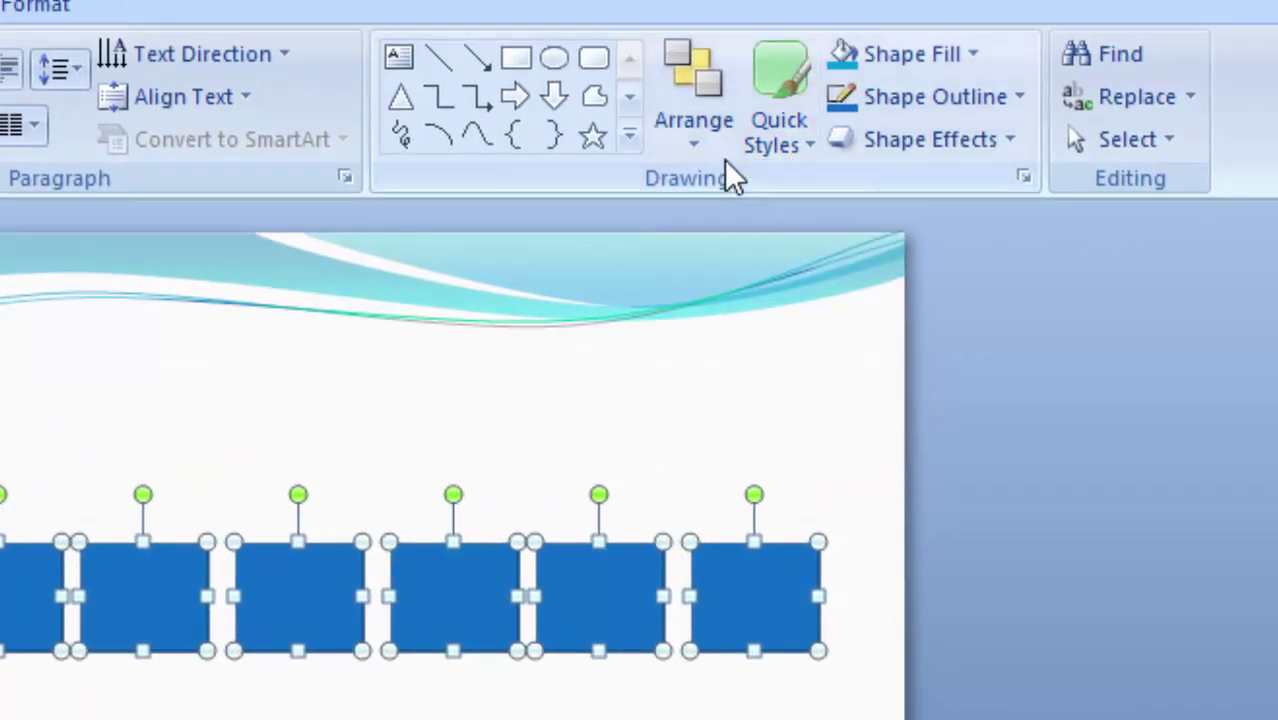
{"action": "left_click", "coordinate": [700, 143]}
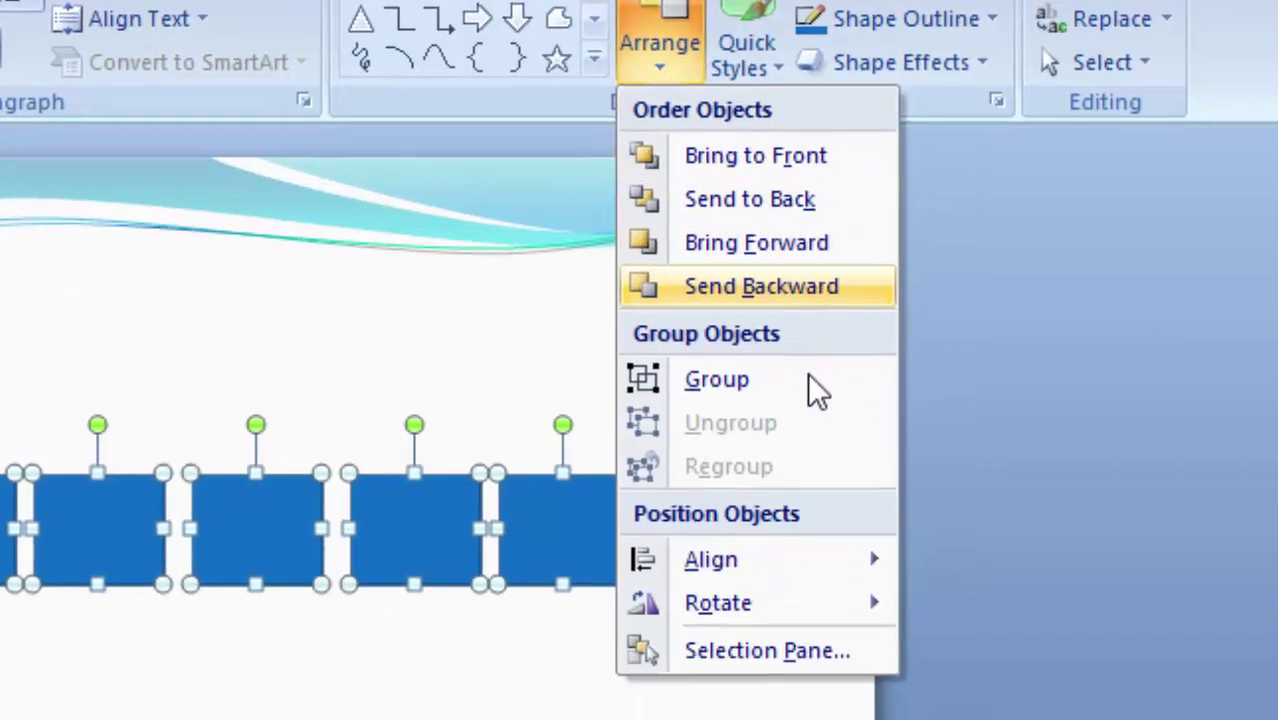
{"action": "mouse_move", "coordinate": [800, 566]}
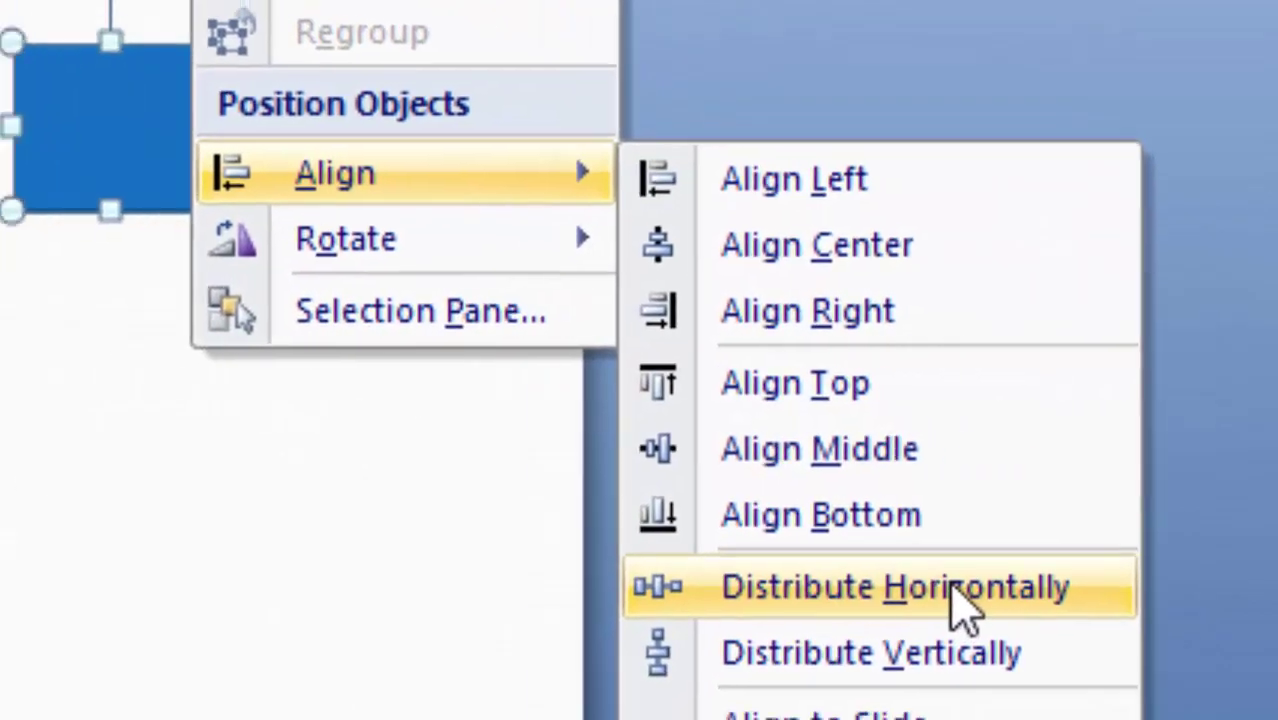
{"action": "left_click", "coordinate": [958, 598]}
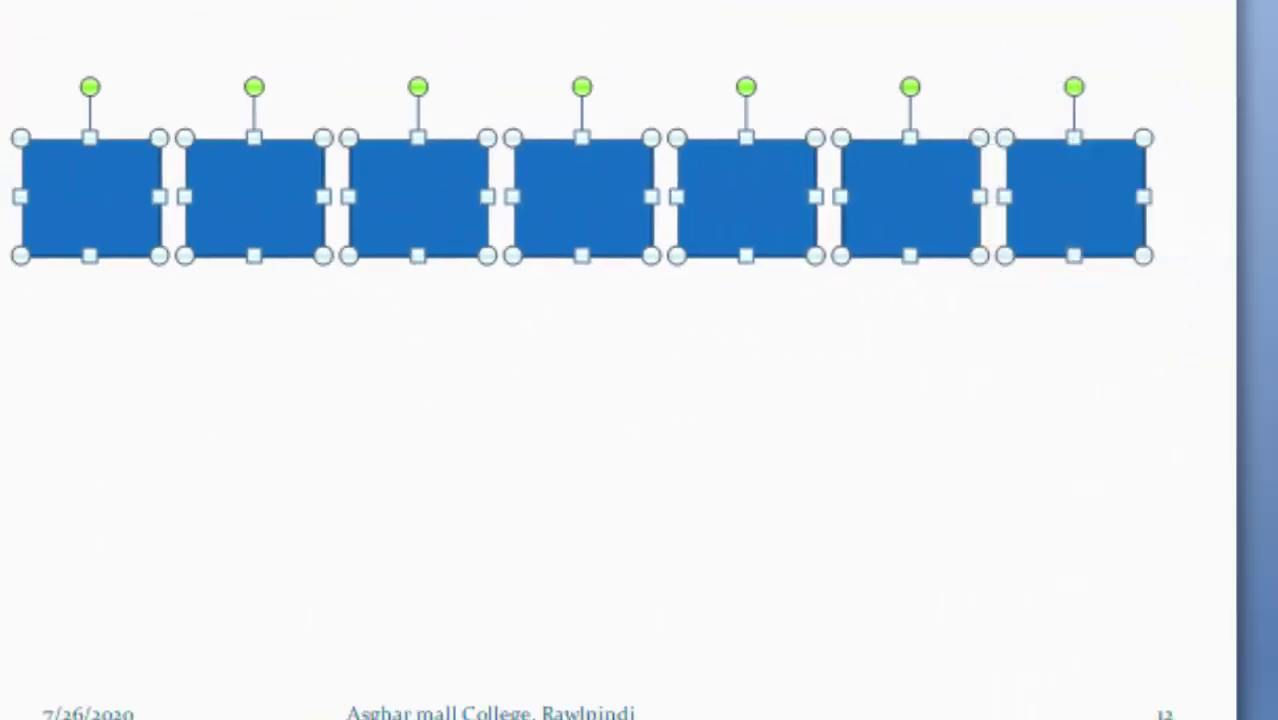
{"action": "left_click", "coordinate": [538, 460]}
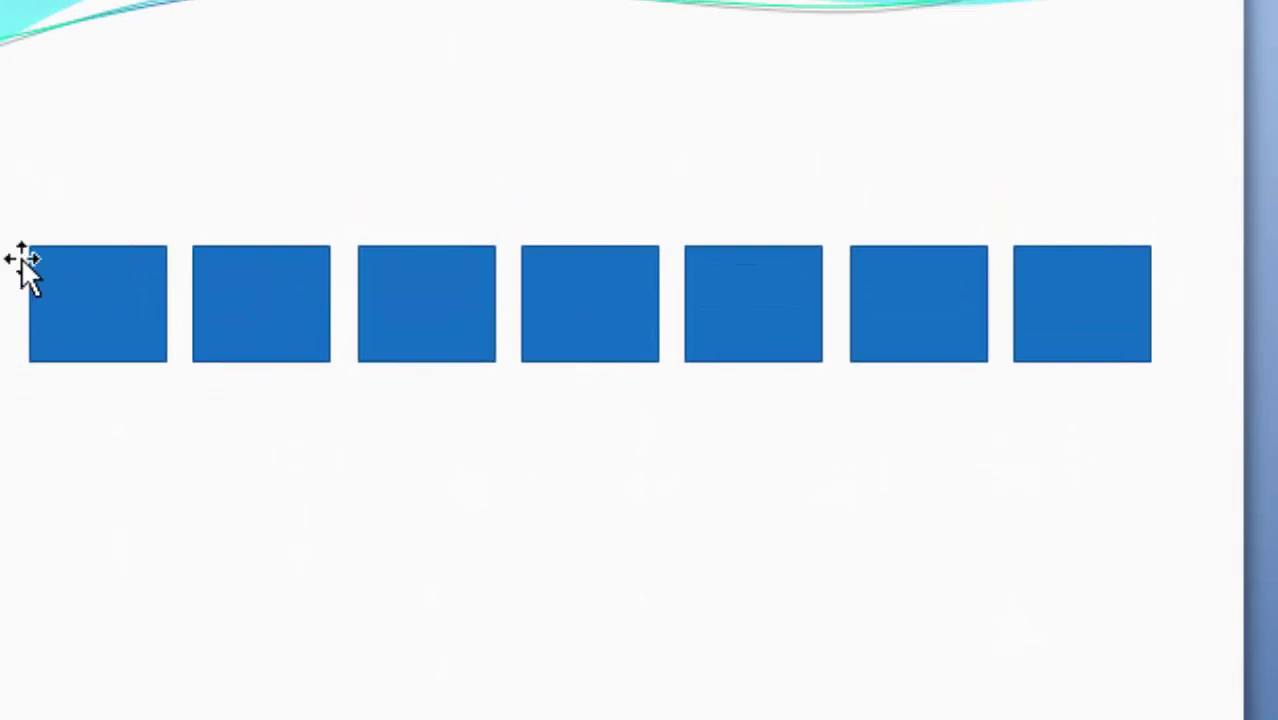
- Try enlarging the first two rectangles in the row up and to the right, then undo both resizes
{"action": "left_click", "coordinate": [107, 297]}
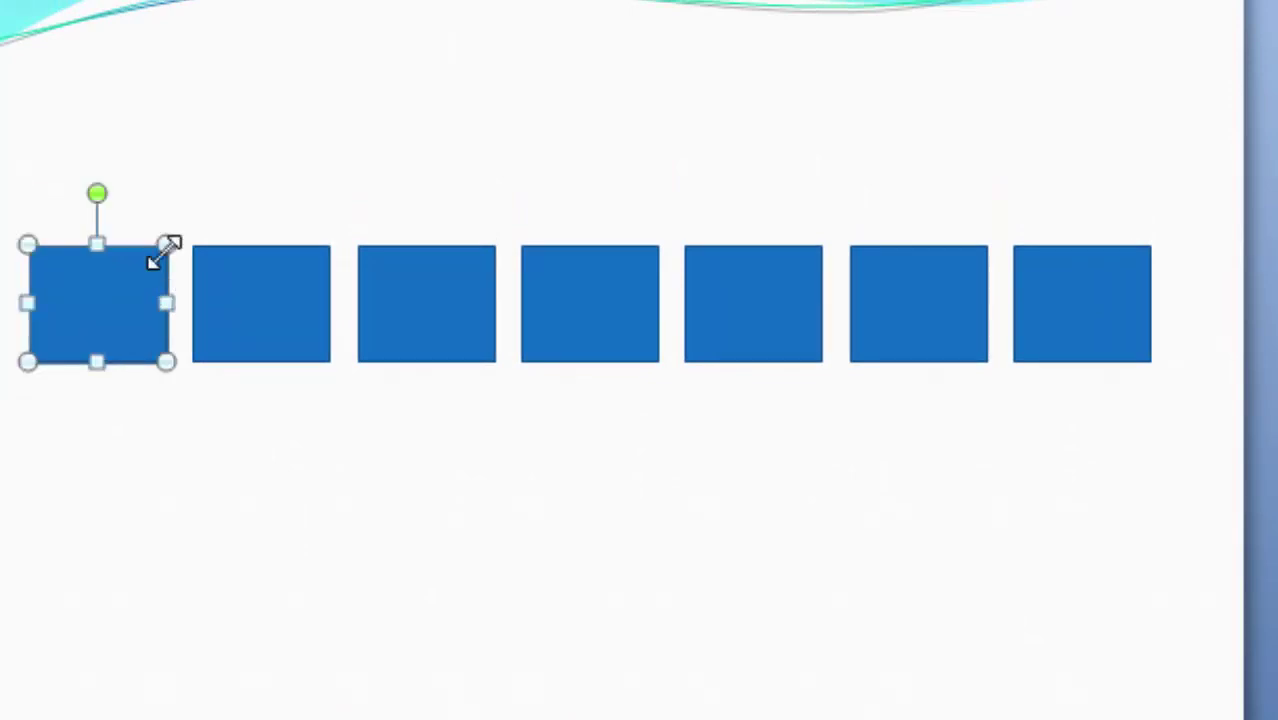
{"action": "left_click_drag", "start_coordinate": [166, 244], "coordinate": [198, 223]}
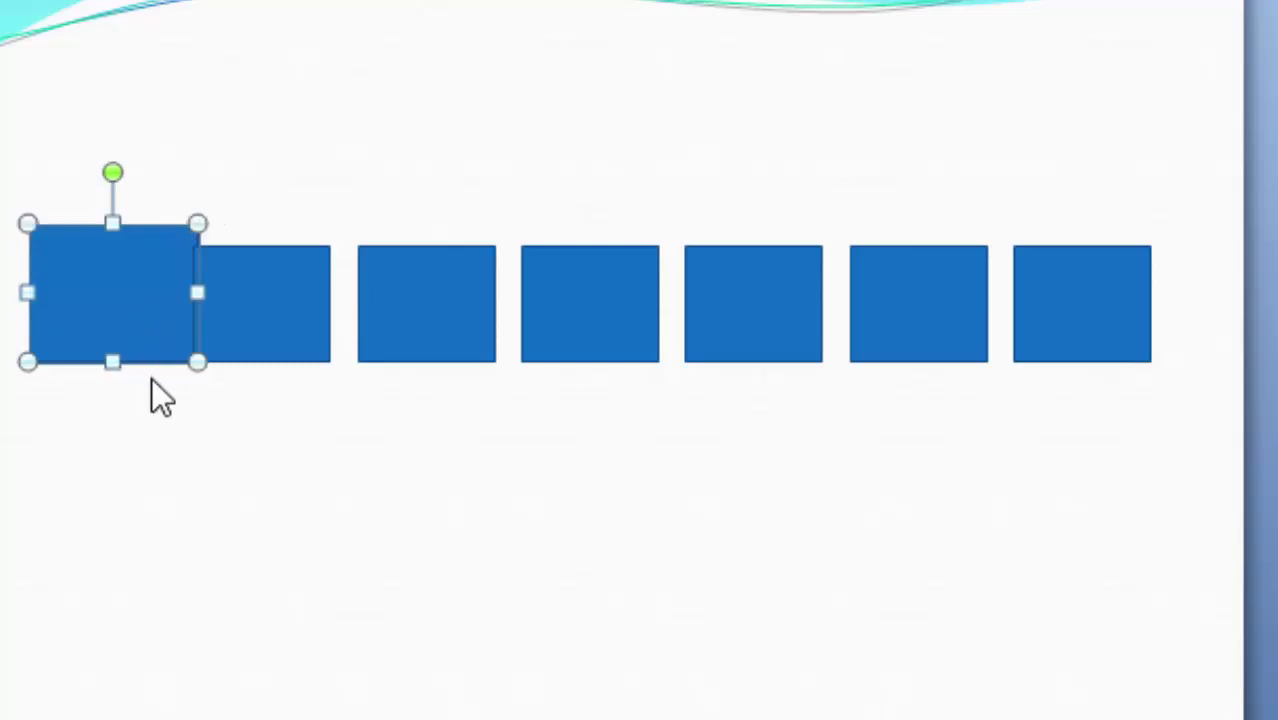
{"action": "left_click", "coordinate": [274, 322]}
{"action": "left_click_drag", "start_coordinate": [331, 244], "coordinate": [366, 225]}
{"action": "left_click", "coordinate": [328, 520]}
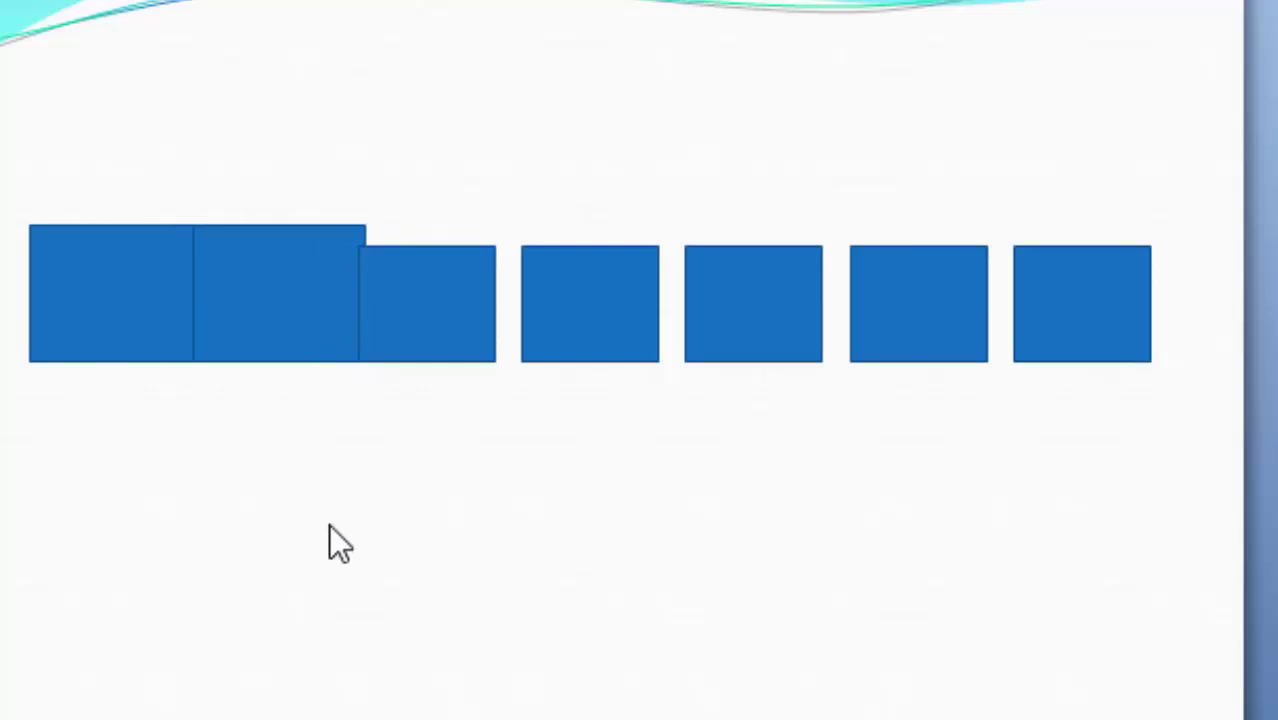
{"action": "key", "text": "ctrl+z"}
{"action": "key", "text": "ctrl+z"}
{"action": "left_click", "coordinate": [302, 480]}
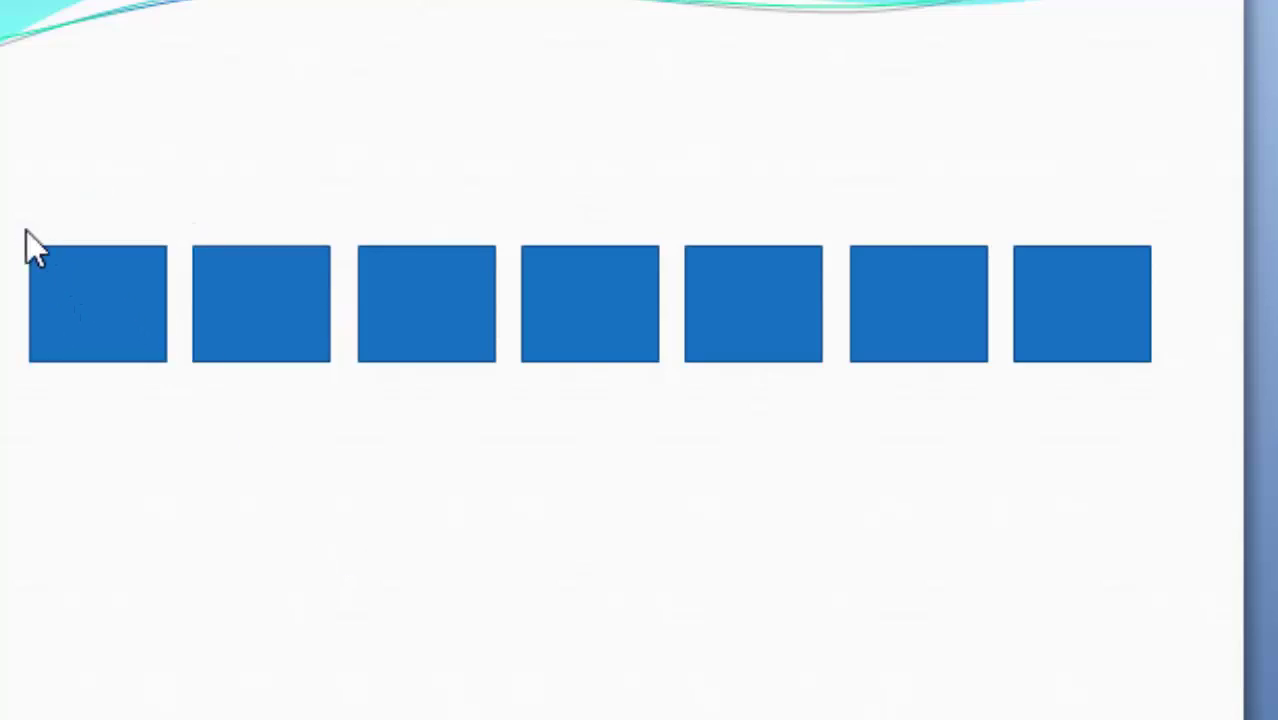